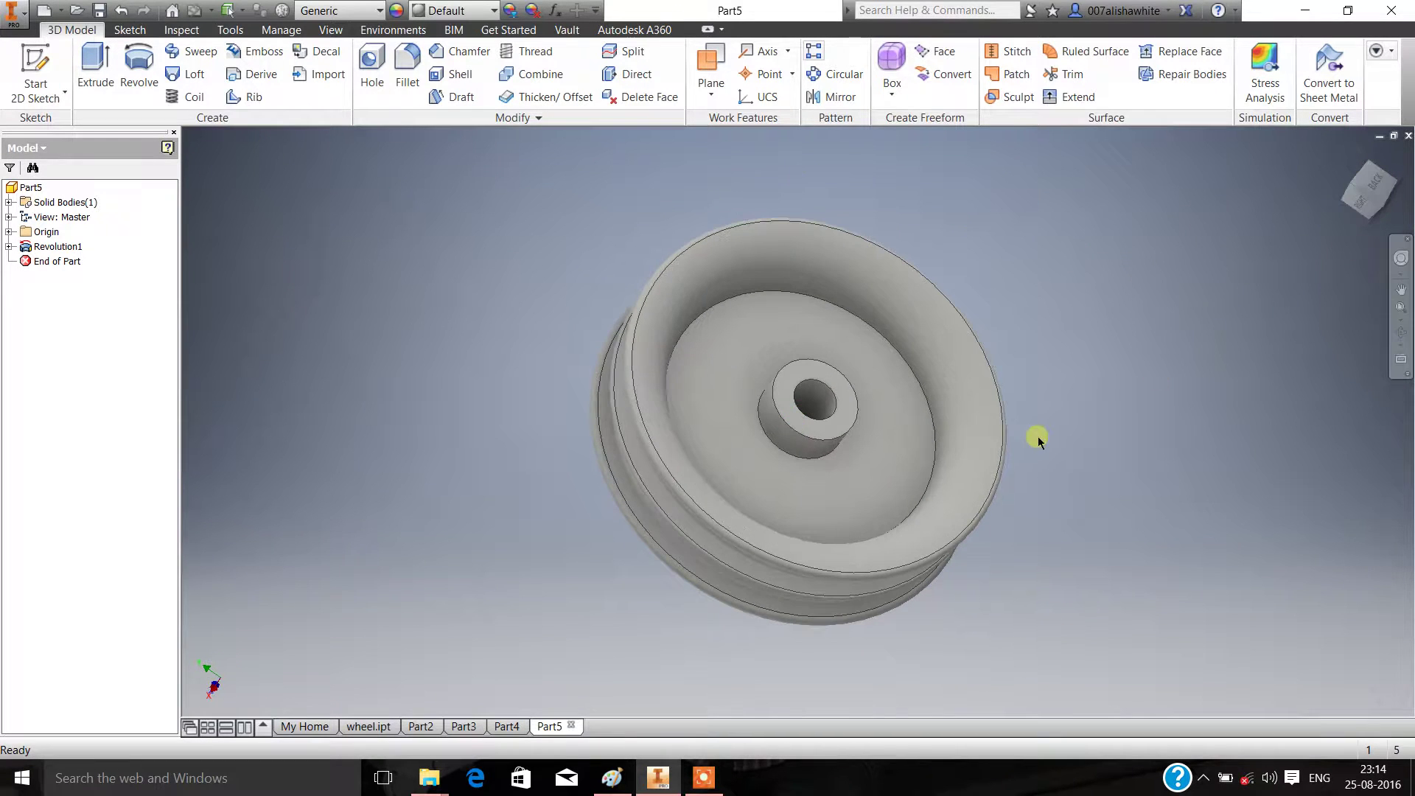
# Consult the wheel drawing in Paint, return to Inventor's home view, and start a 2D sketch on the hub's upper ring face
pyautogui.click(612, 777)
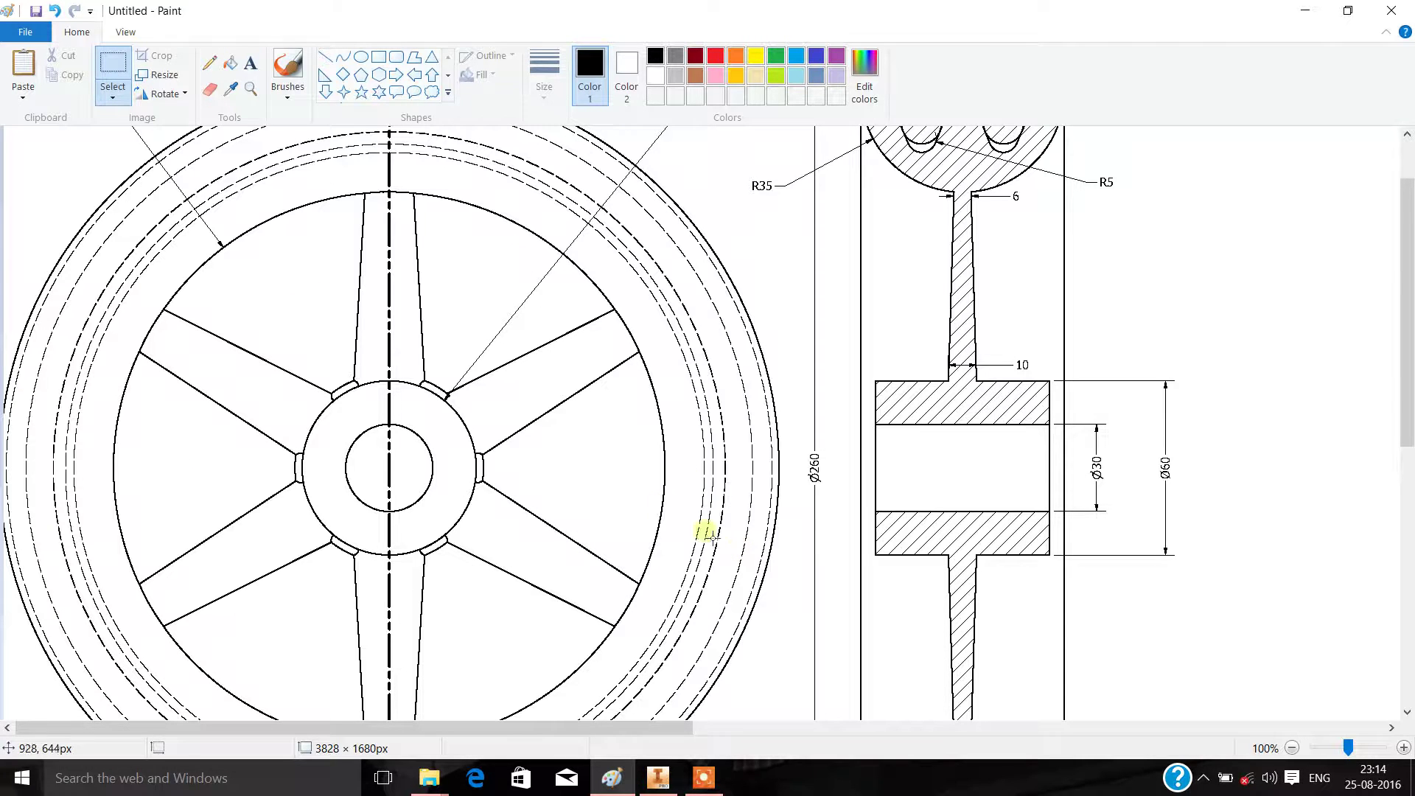
pyautogui.click(658, 778)
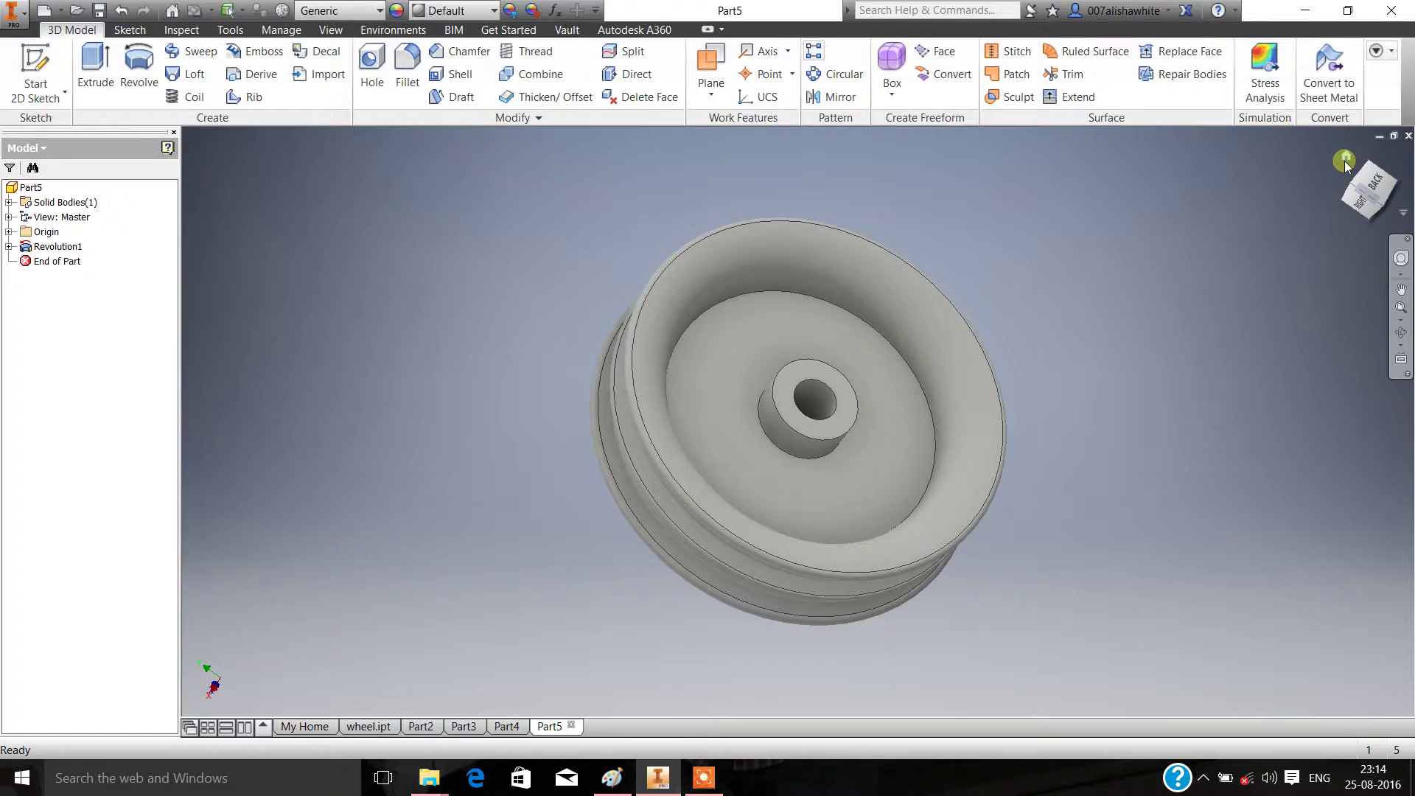
pyautogui.click(1346, 156)
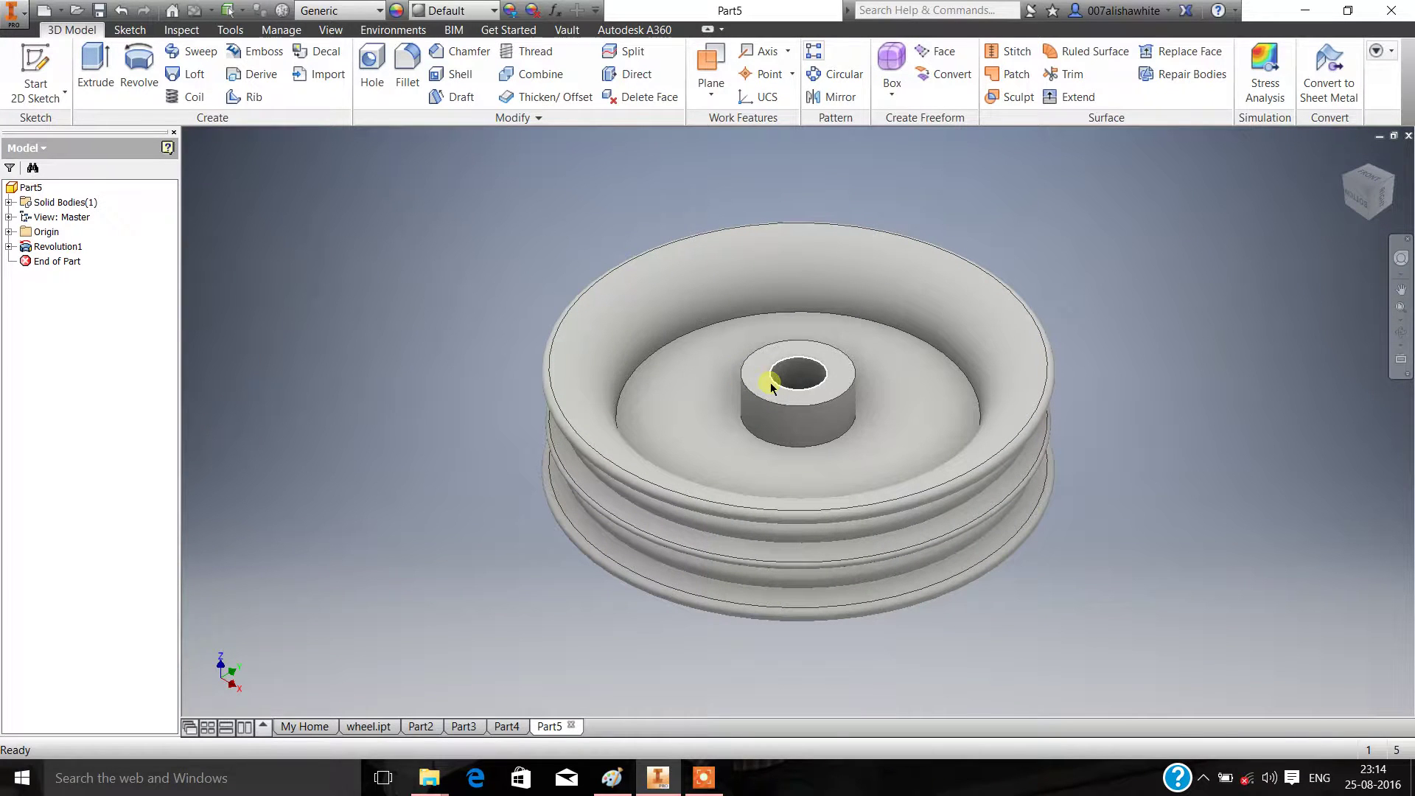
pyautogui.click(63, 93)
pyautogui.click(62, 129)
pyautogui.click(755, 376)
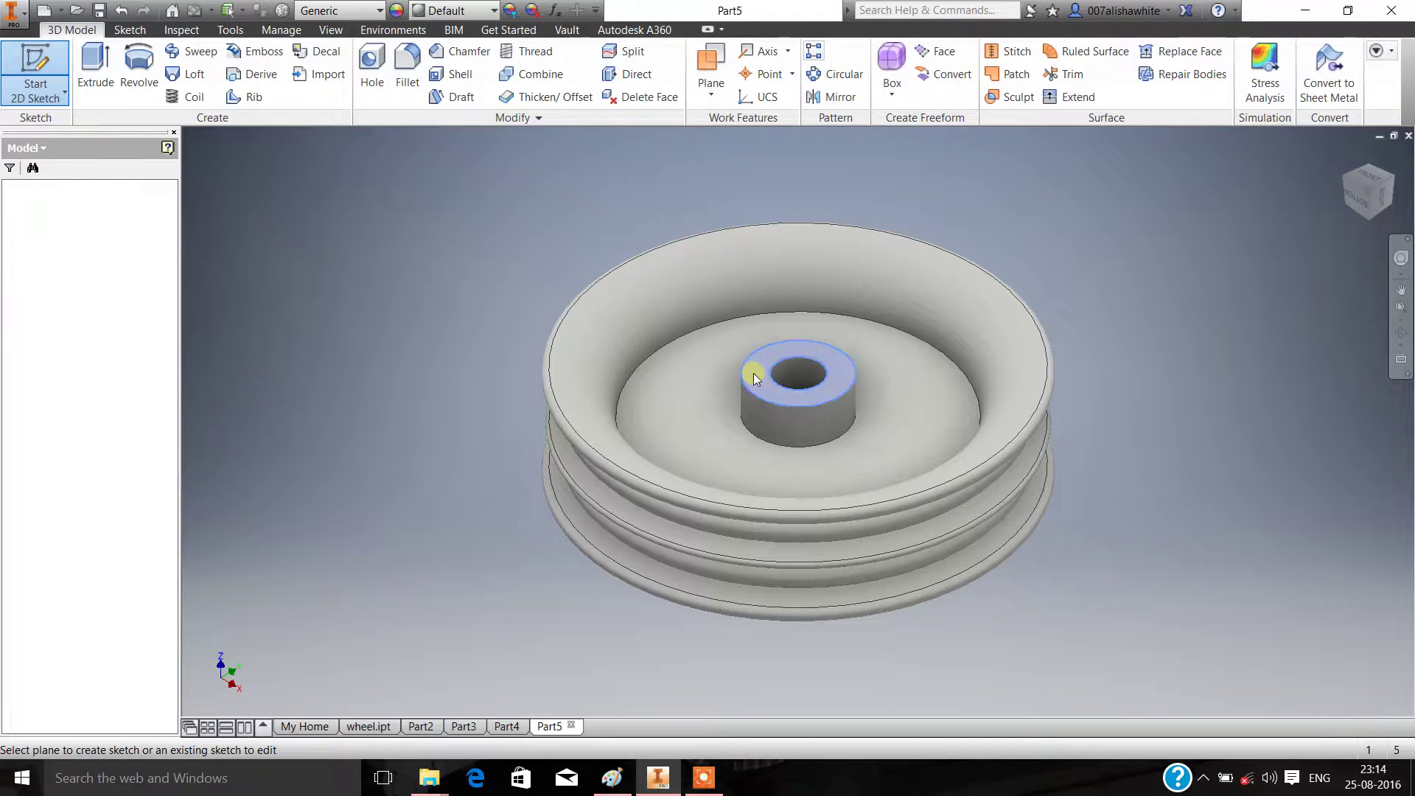
# Draw two concentric circles centred on the sketch origin with diameters of 60 mm and 190 mm
pyautogui.click(137, 63)
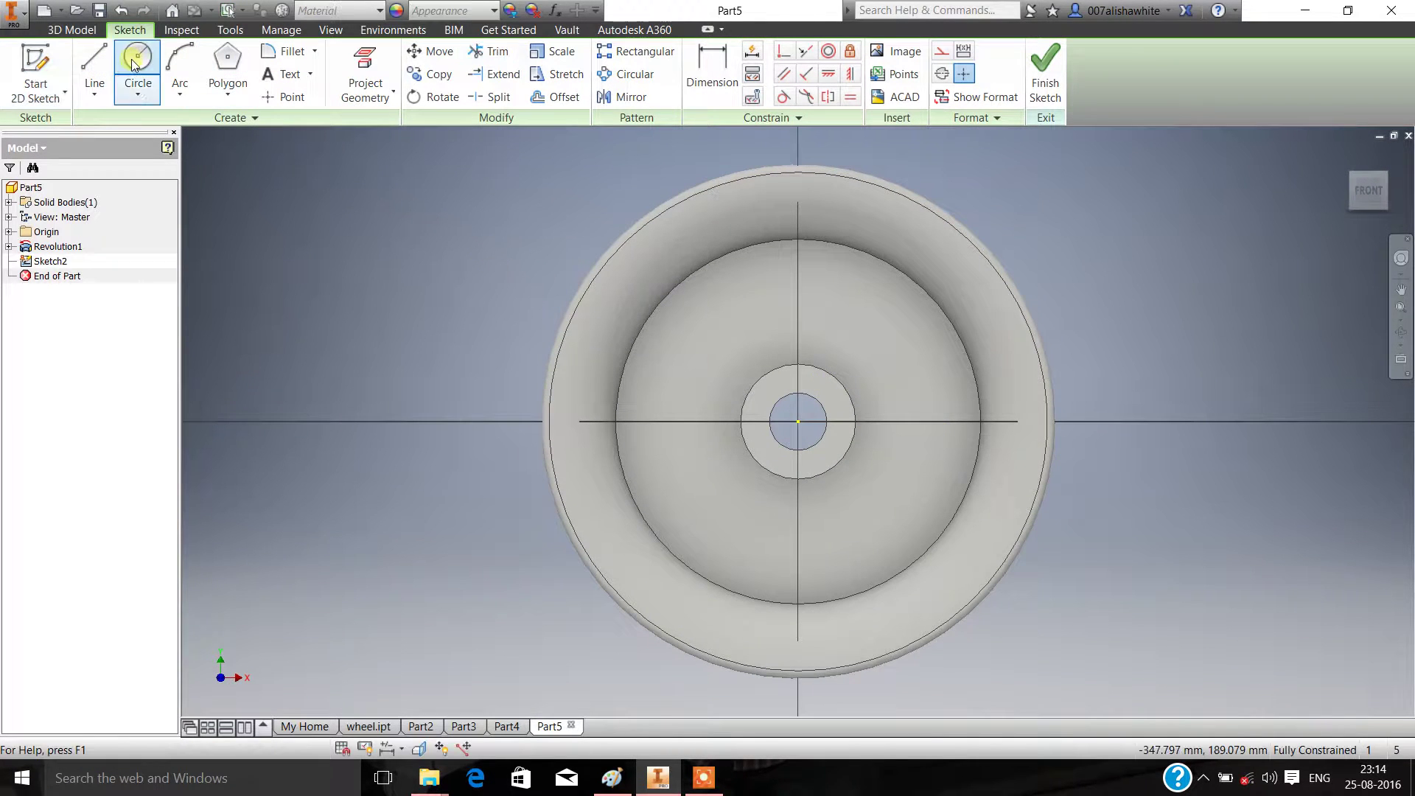
pyautogui.click(798, 421)
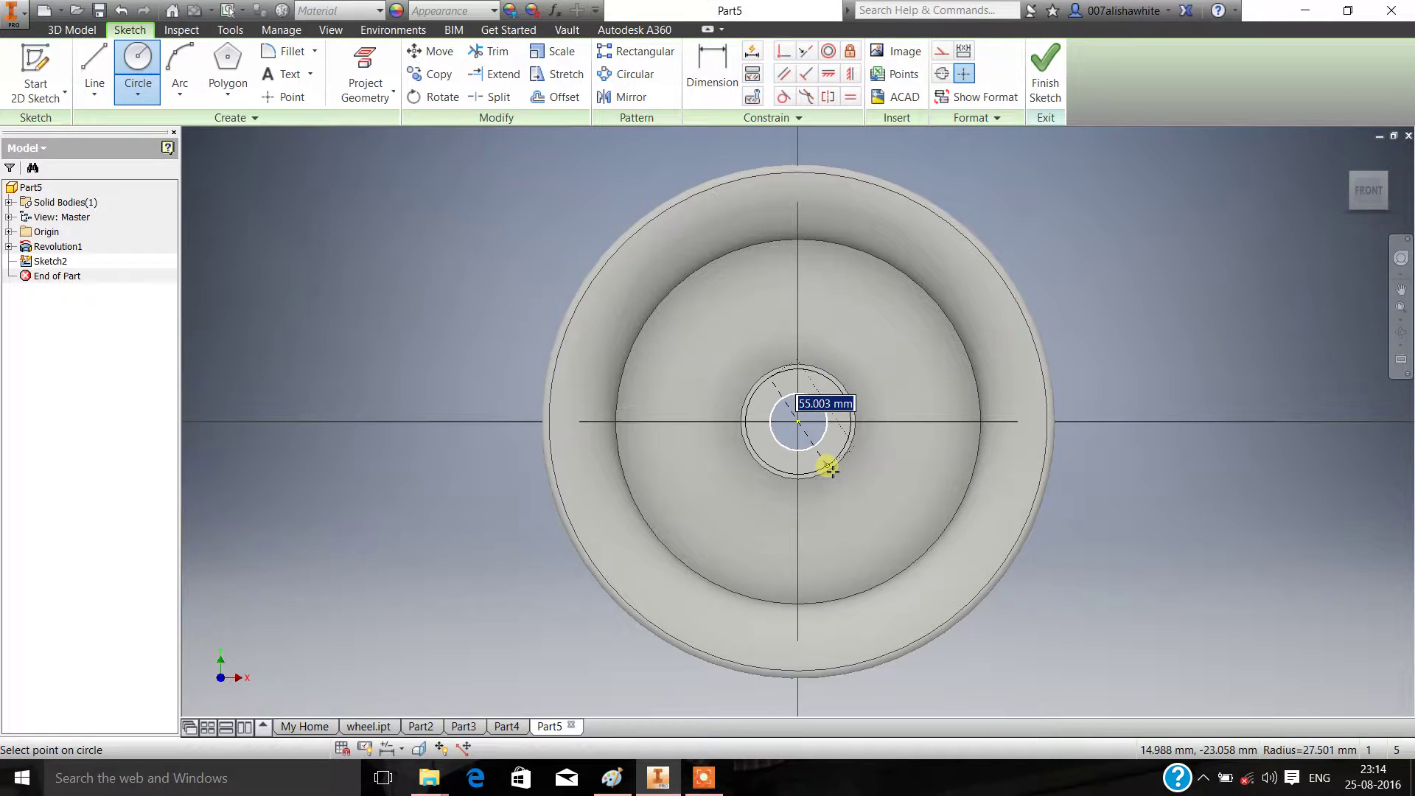
pyautogui.write('6')
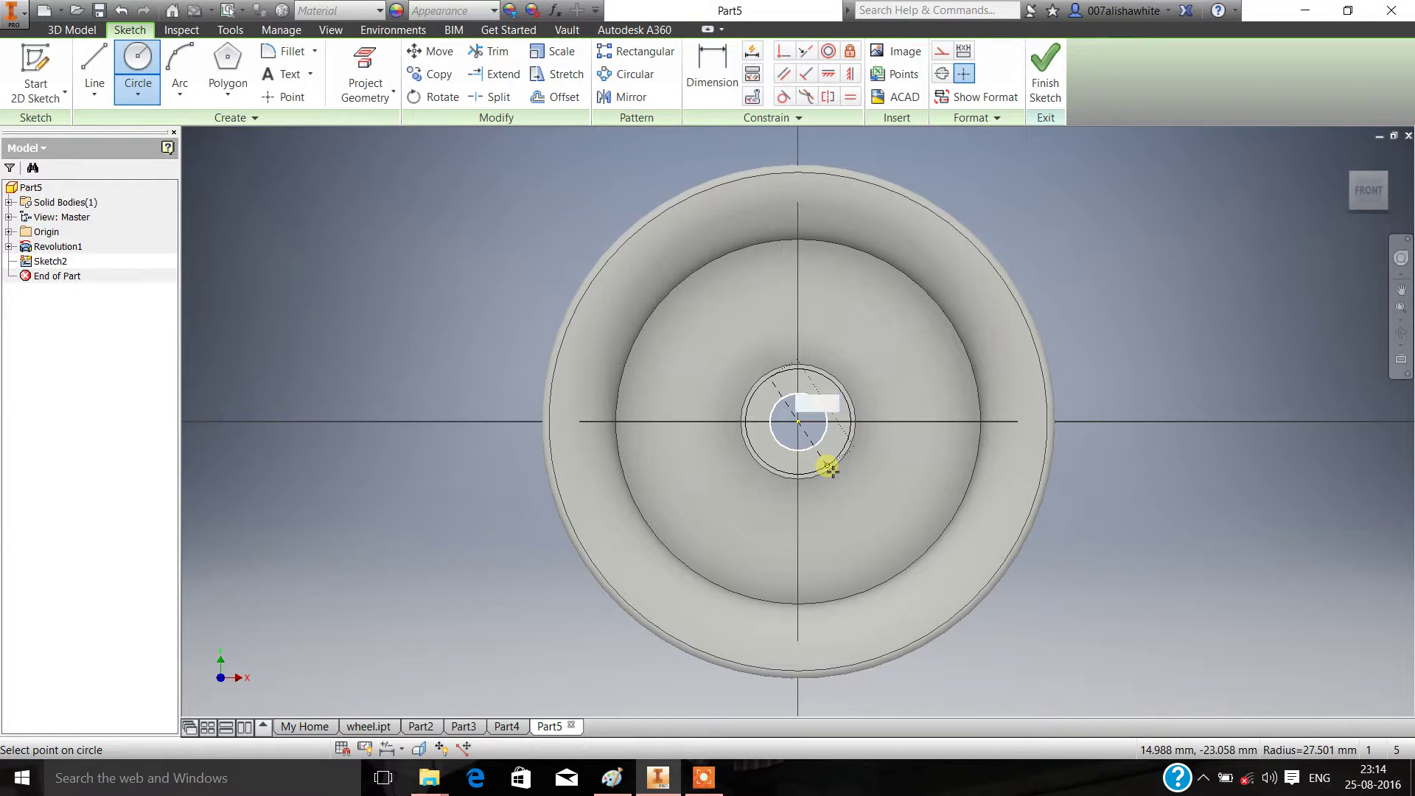
pyautogui.click(829, 468)
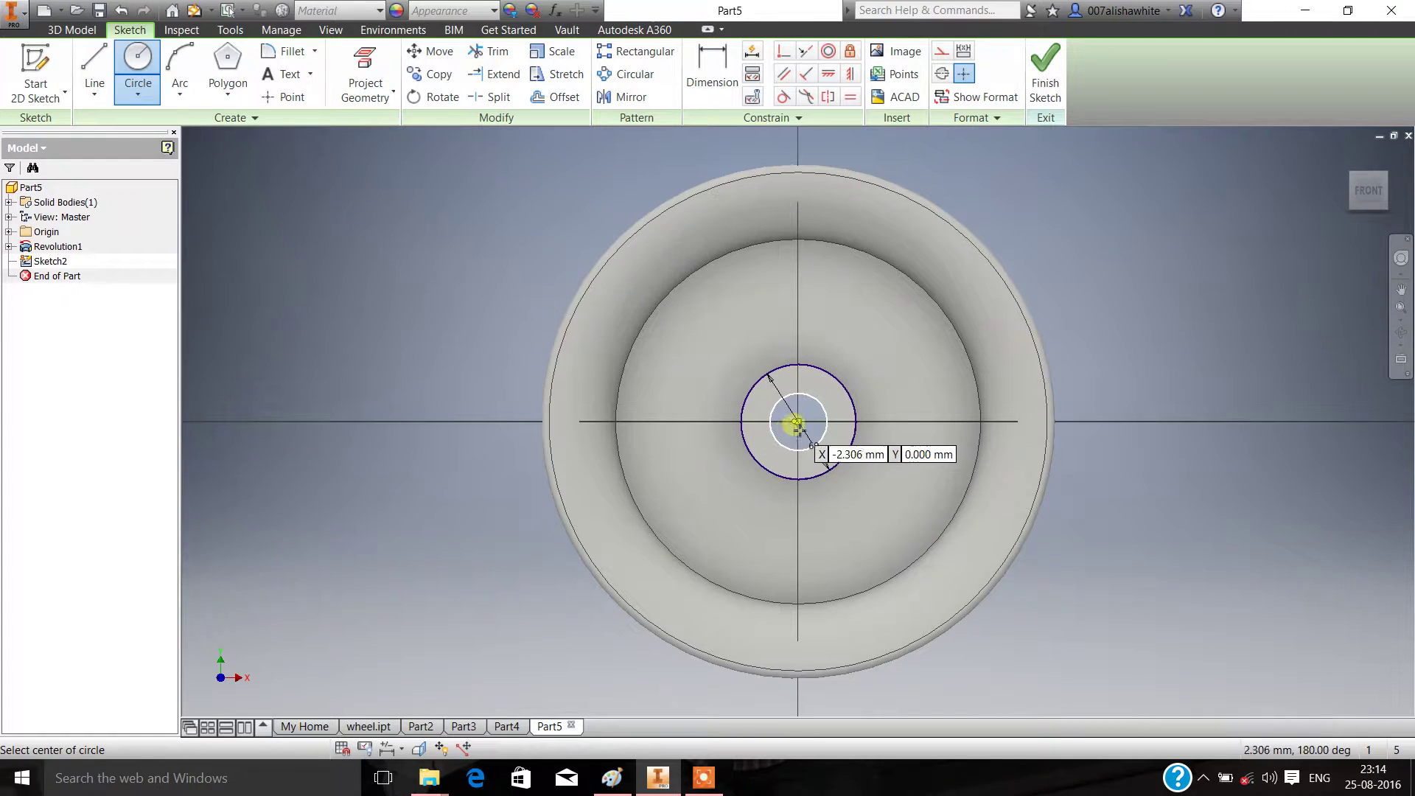
pyautogui.click(798, 423)
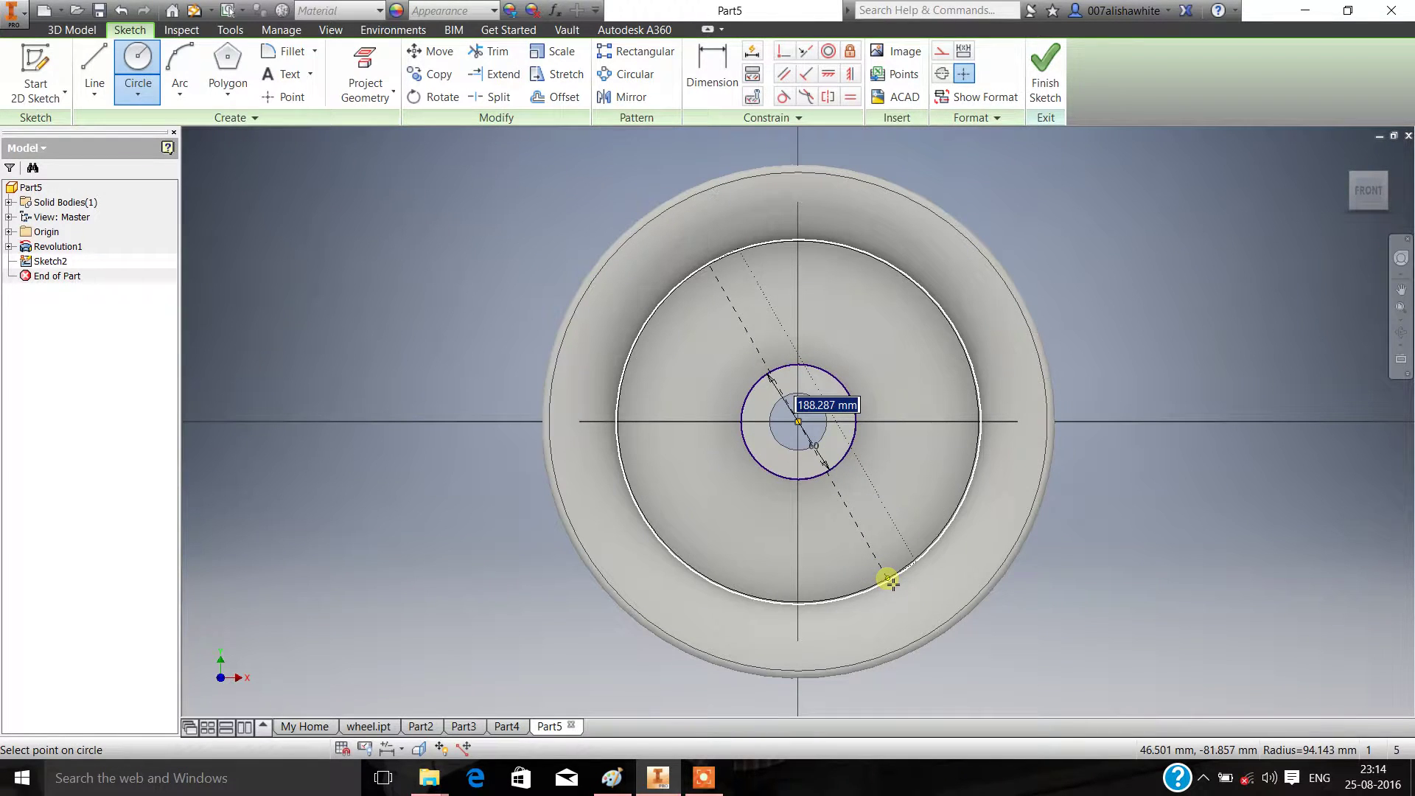
pyautogui.write('190')
pyautogui.press('Return')
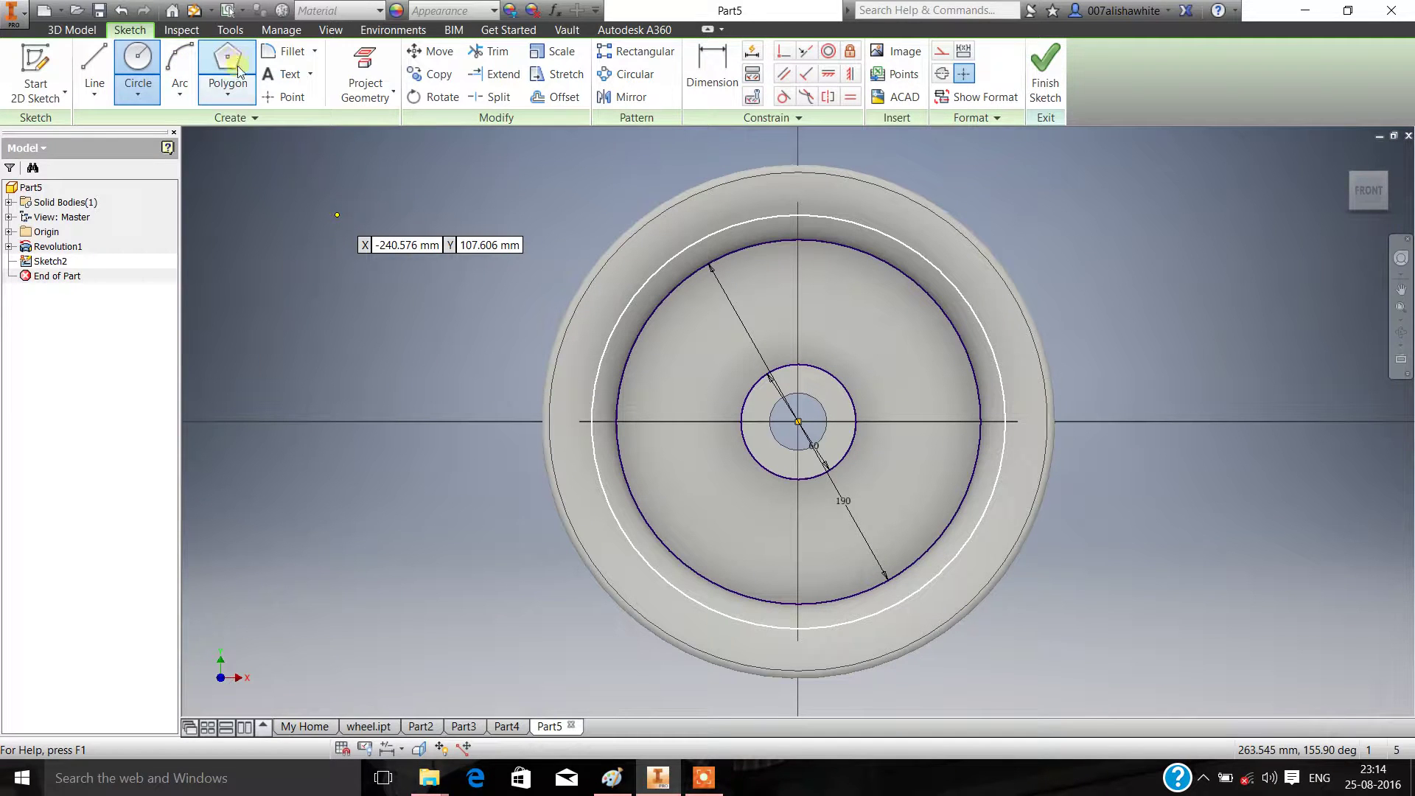
# Draw two inscribed six-sided polygons centred on the origin, with their upper vertices on the 60 mm and 190 mm circles
pyautogui.click(228, 94)
pyautogui.click(248, 476)
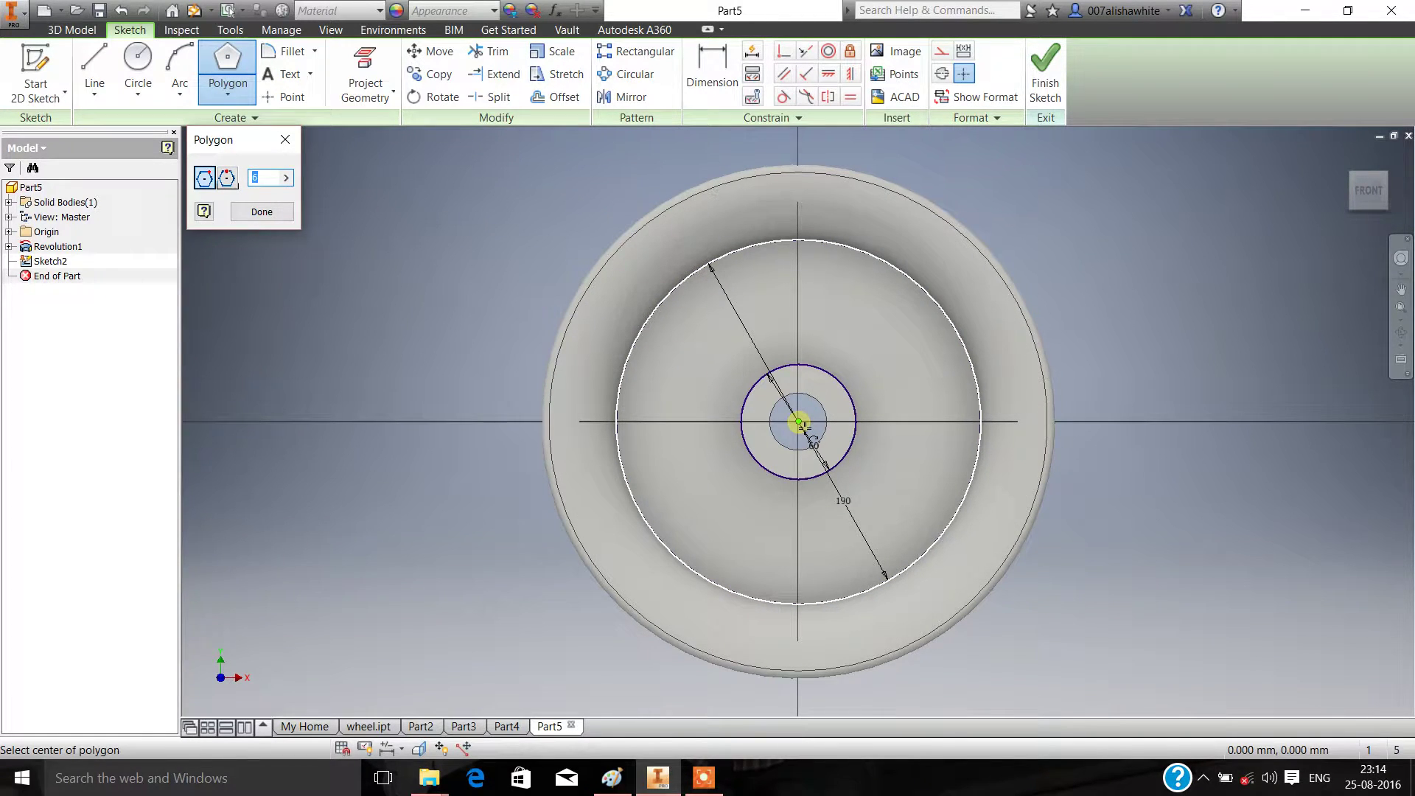
pyautogui.click(799, 422)
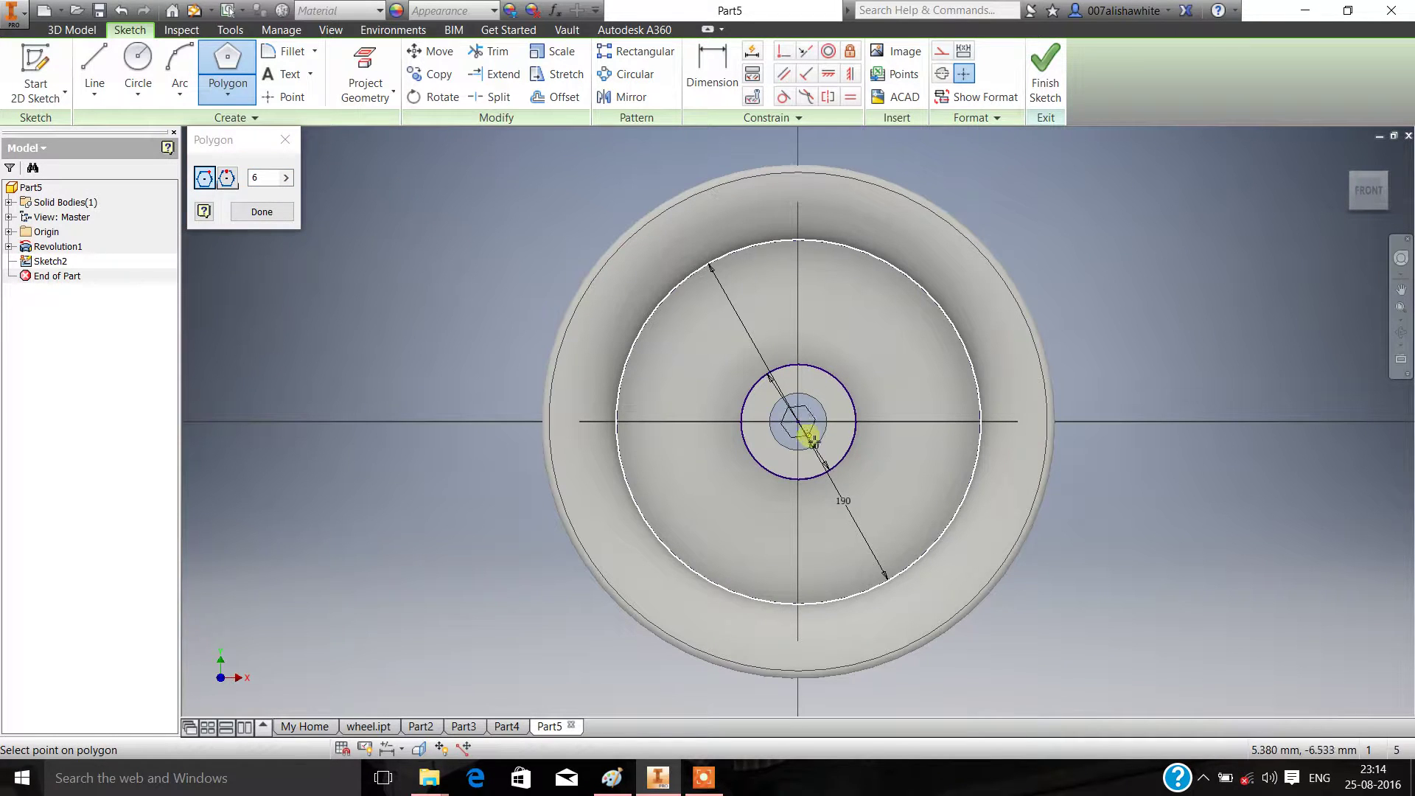
pyautogui.click(800, 364)
pyautogui.click(799, 422)
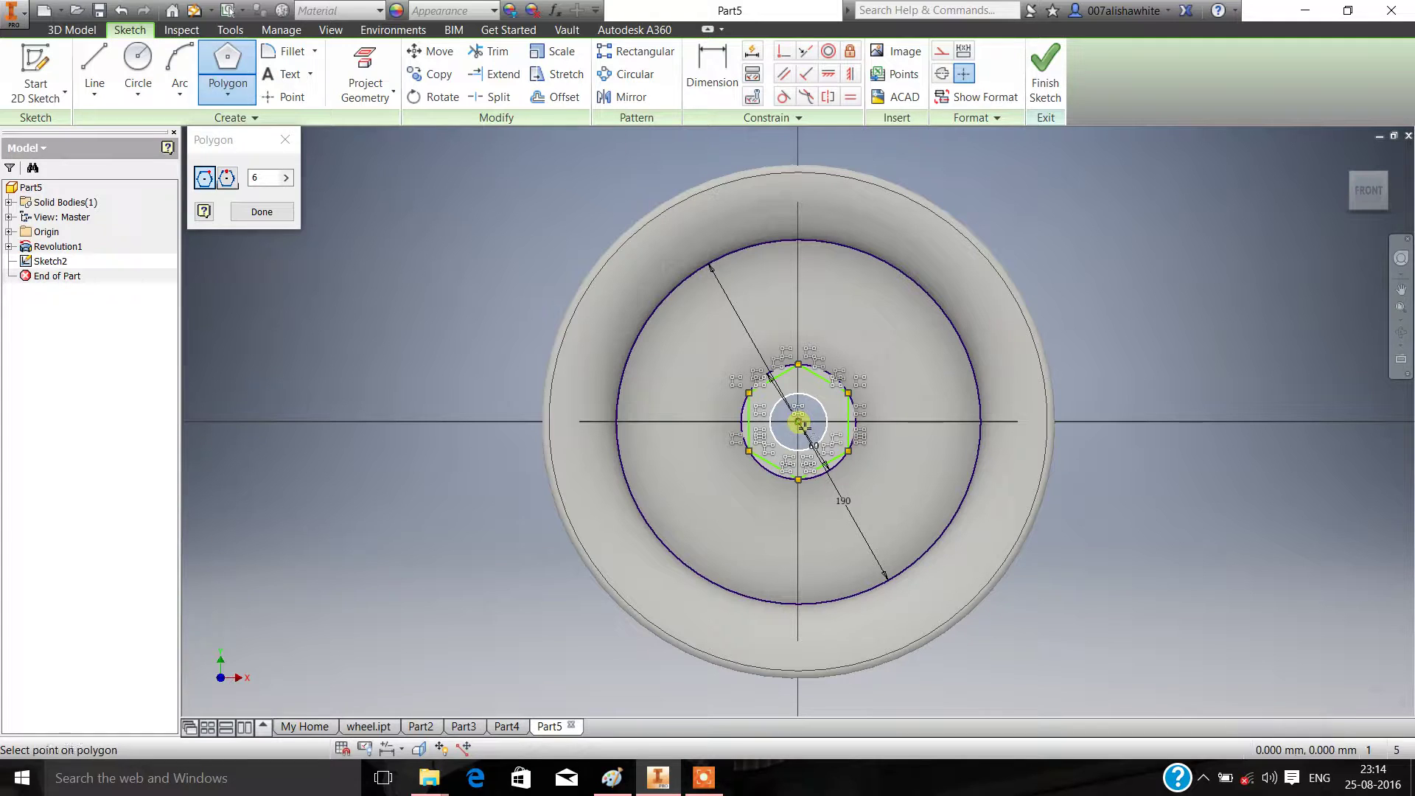
pyautogui.click(799, 240)
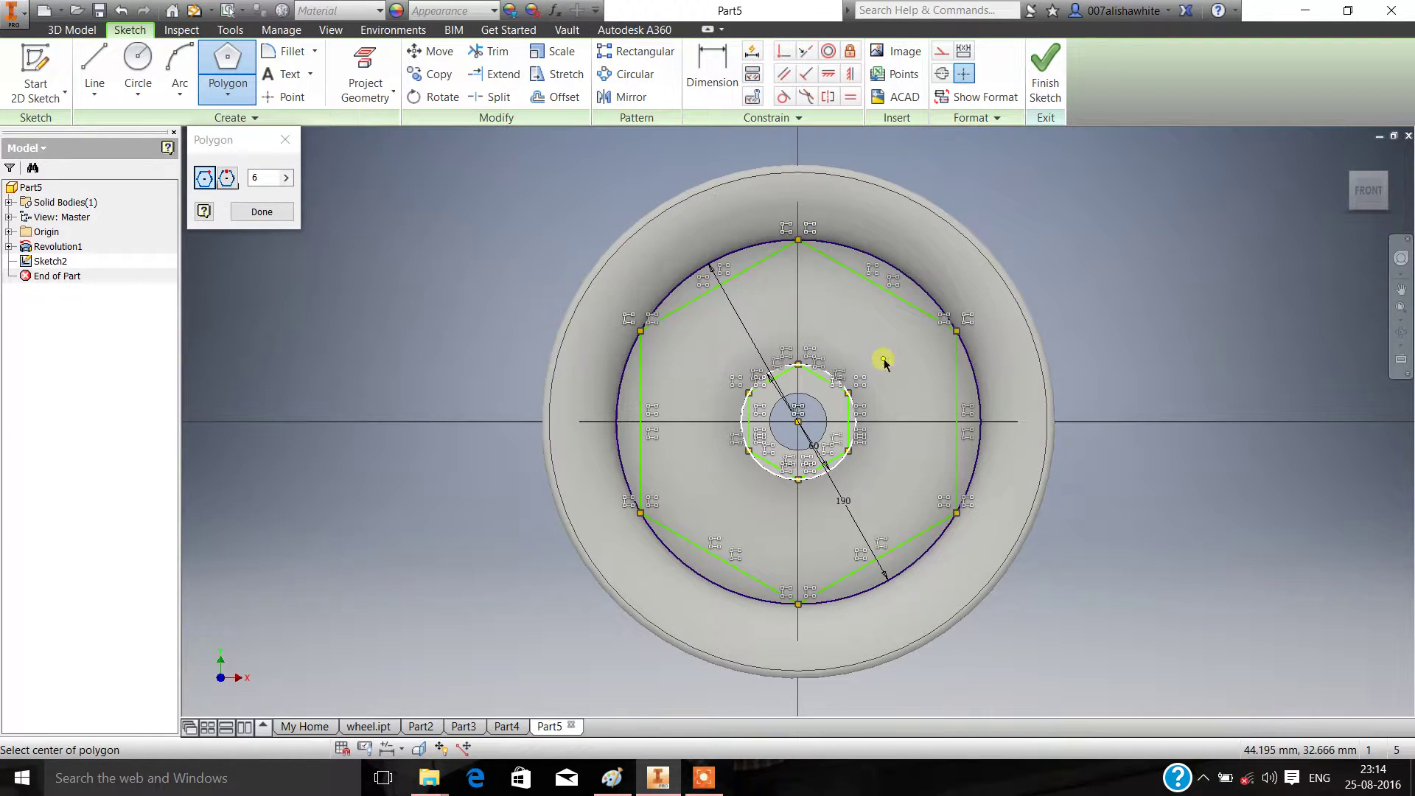
pyautogui.press('Escape')
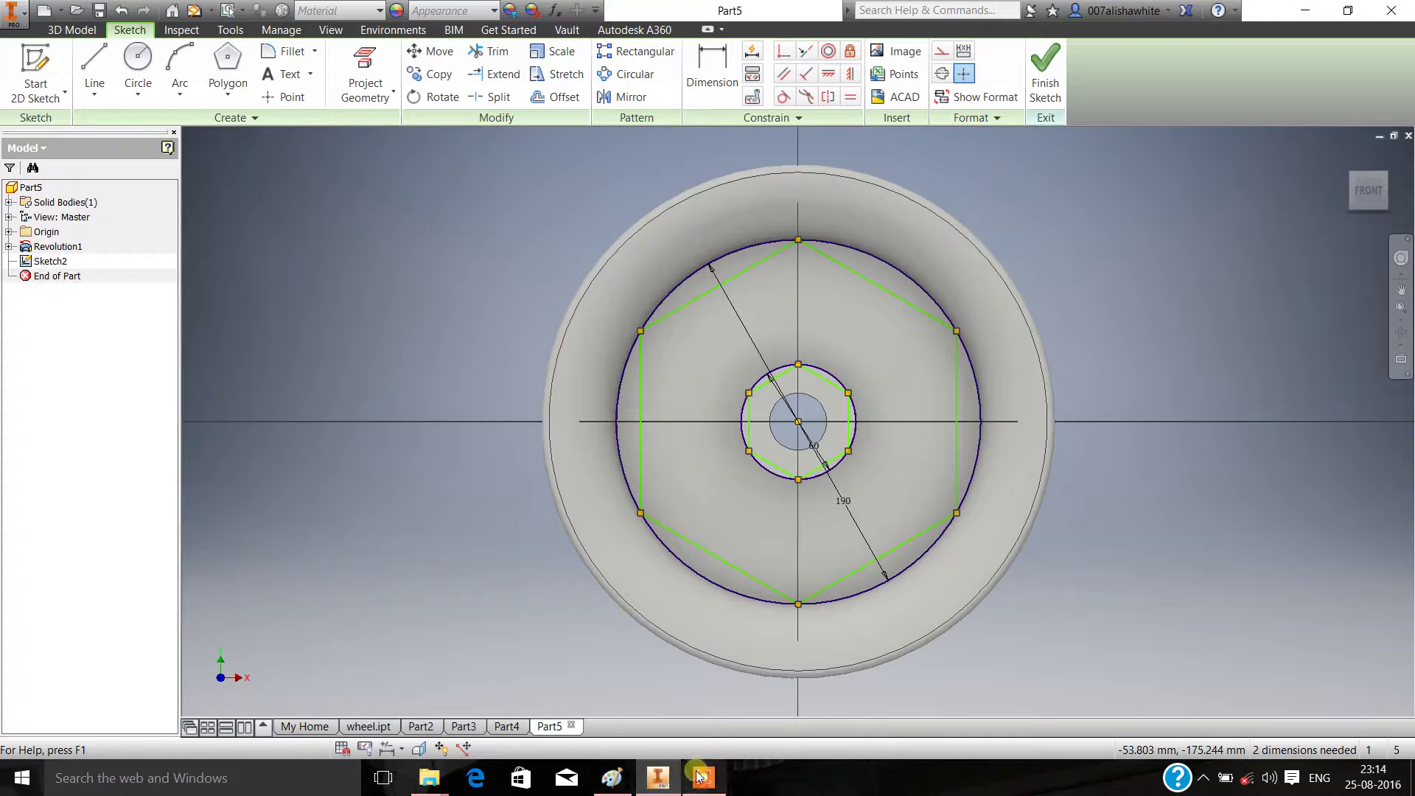
# Consult the spoke layout in the Paint drawing and draw a 20 mm circle on the inner hexagon's upper vertex in Inventor
pyautogui.click(611, 778)
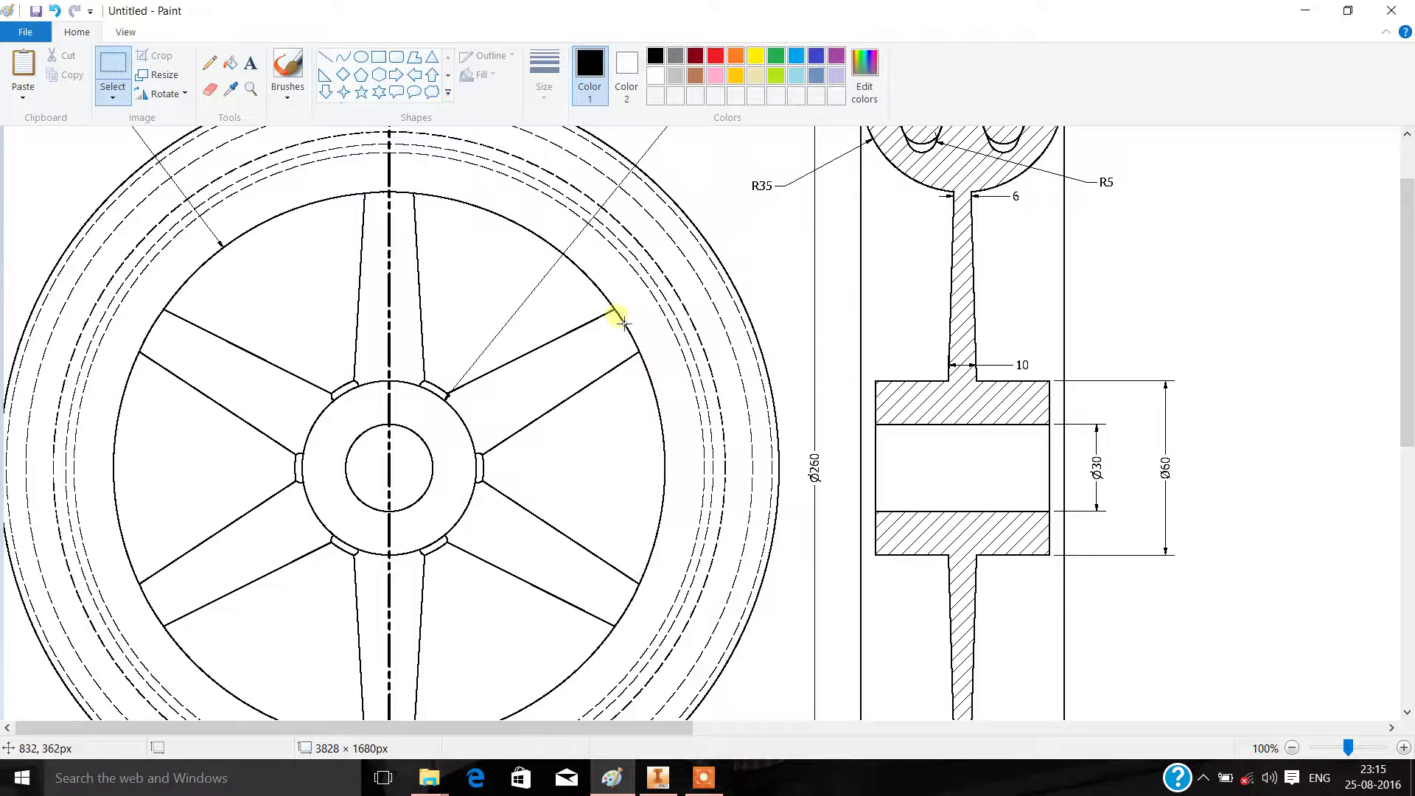
pyautogui.click(659, 777)
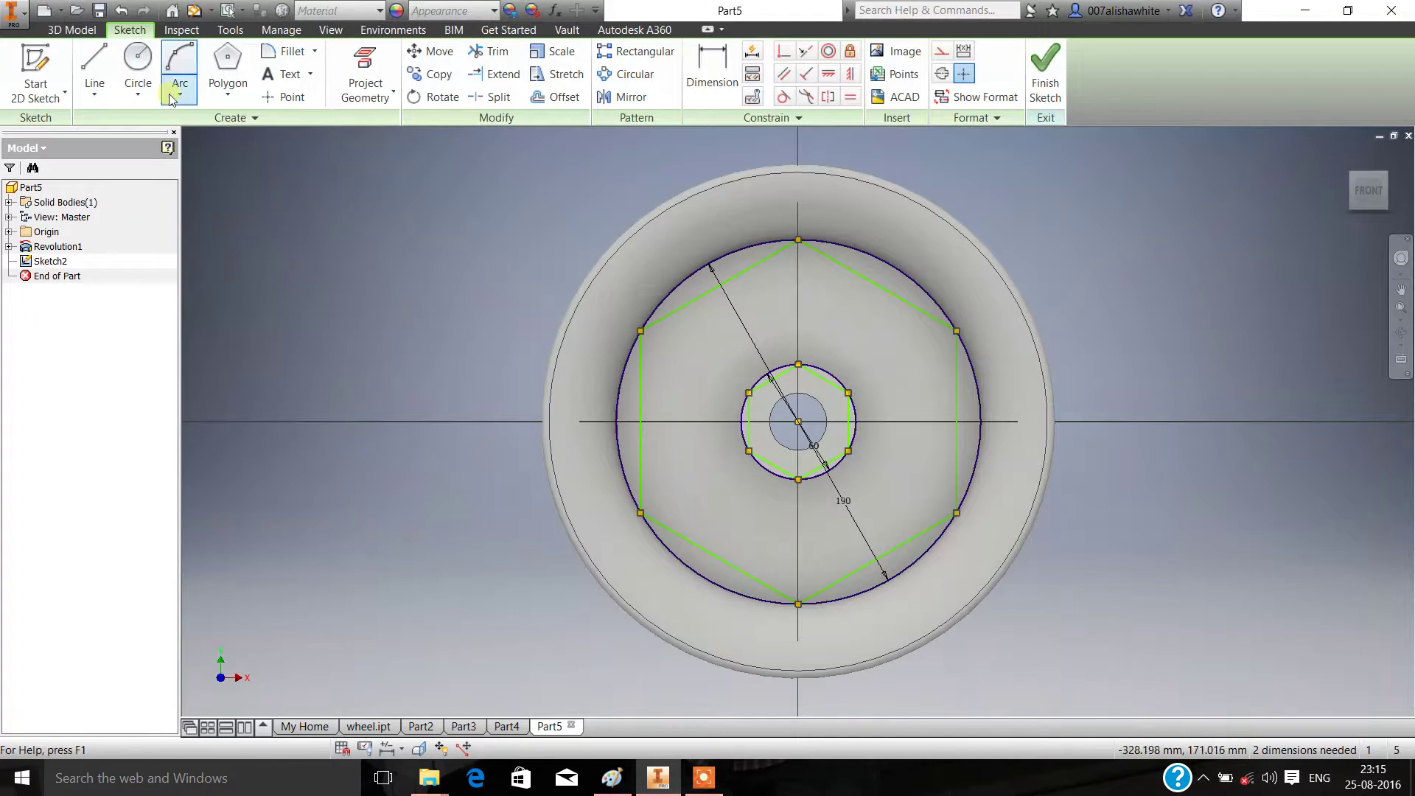
pyautogui.click(134, 72)
pyautogui.scroll(-3, 774, 347)
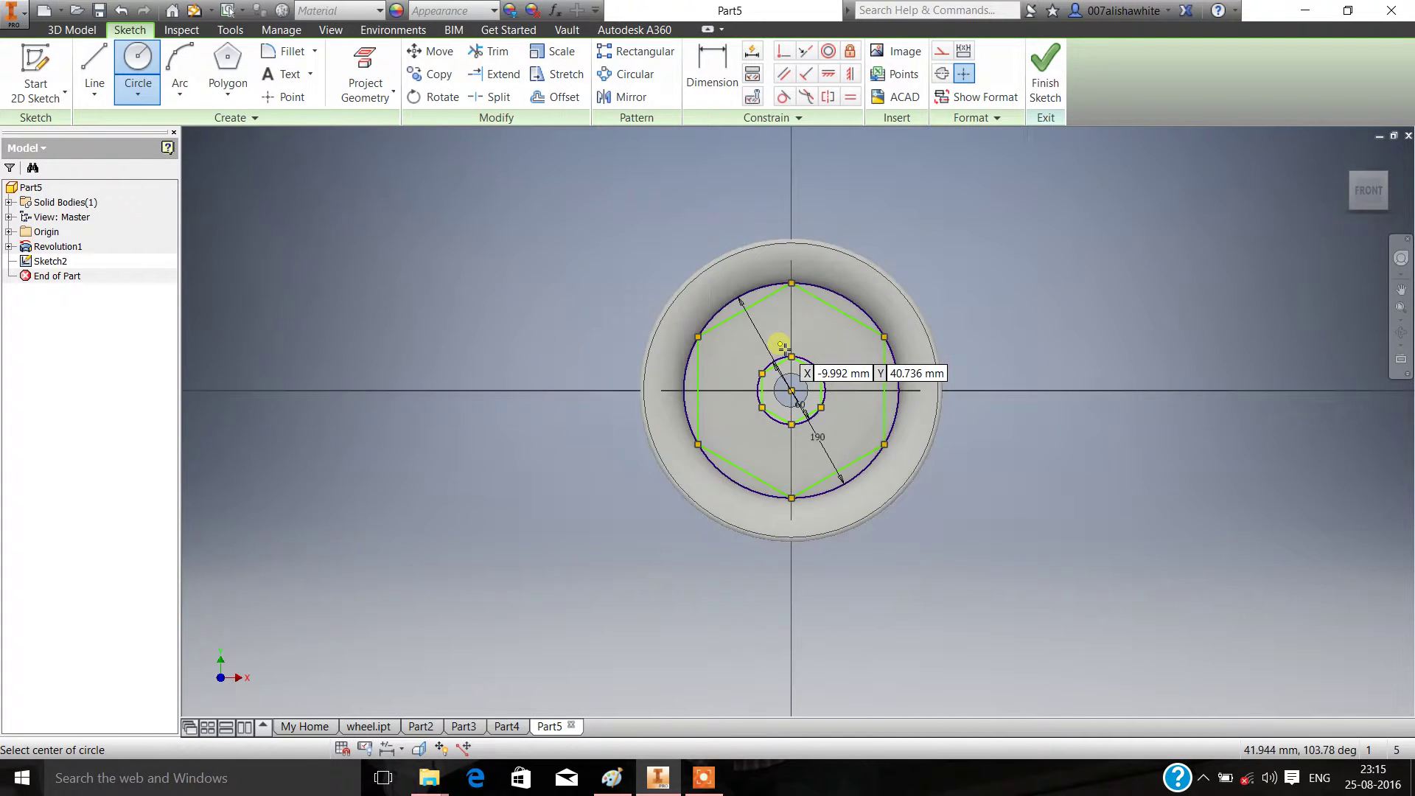
pyautogui.scroll(4, 783, 345)
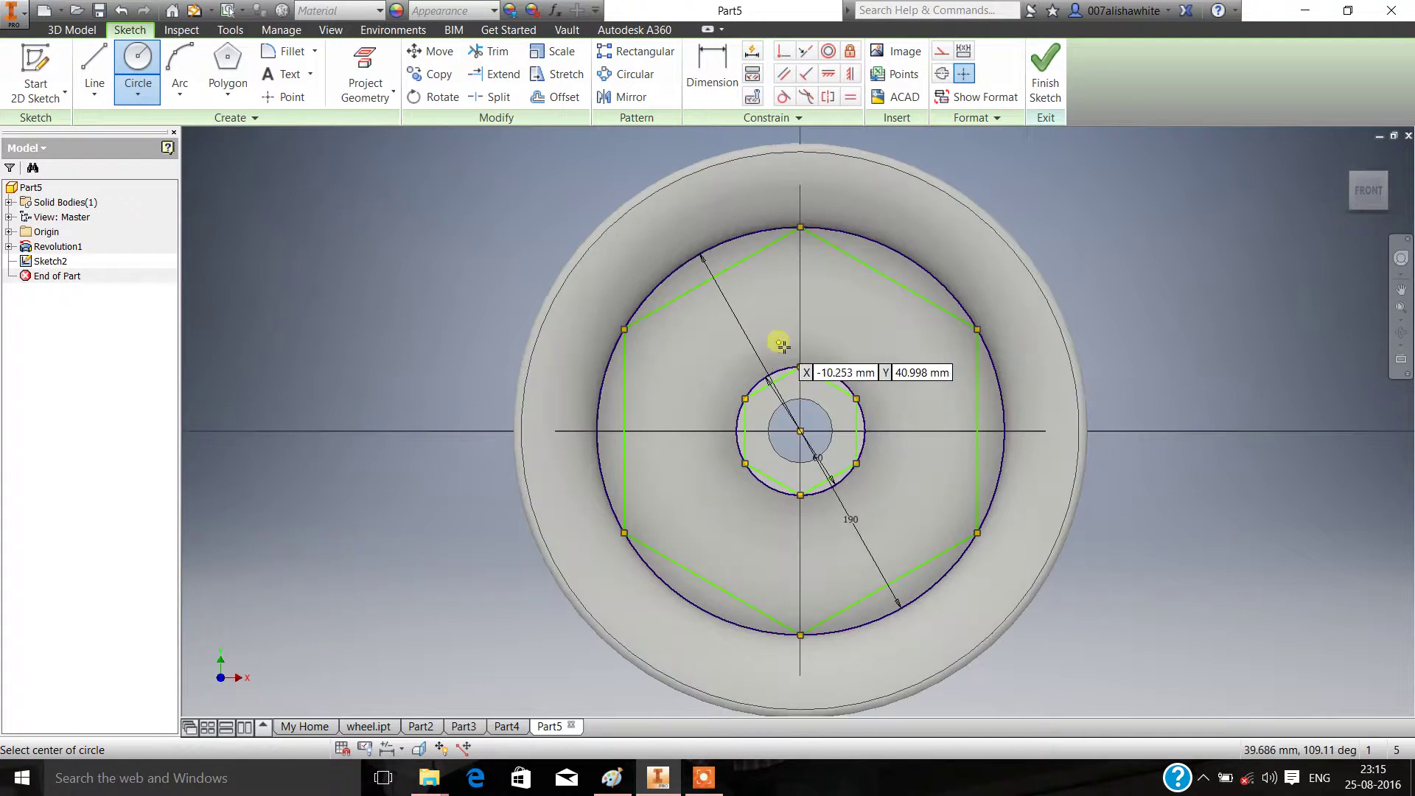
pyautogui.click(810, 373)
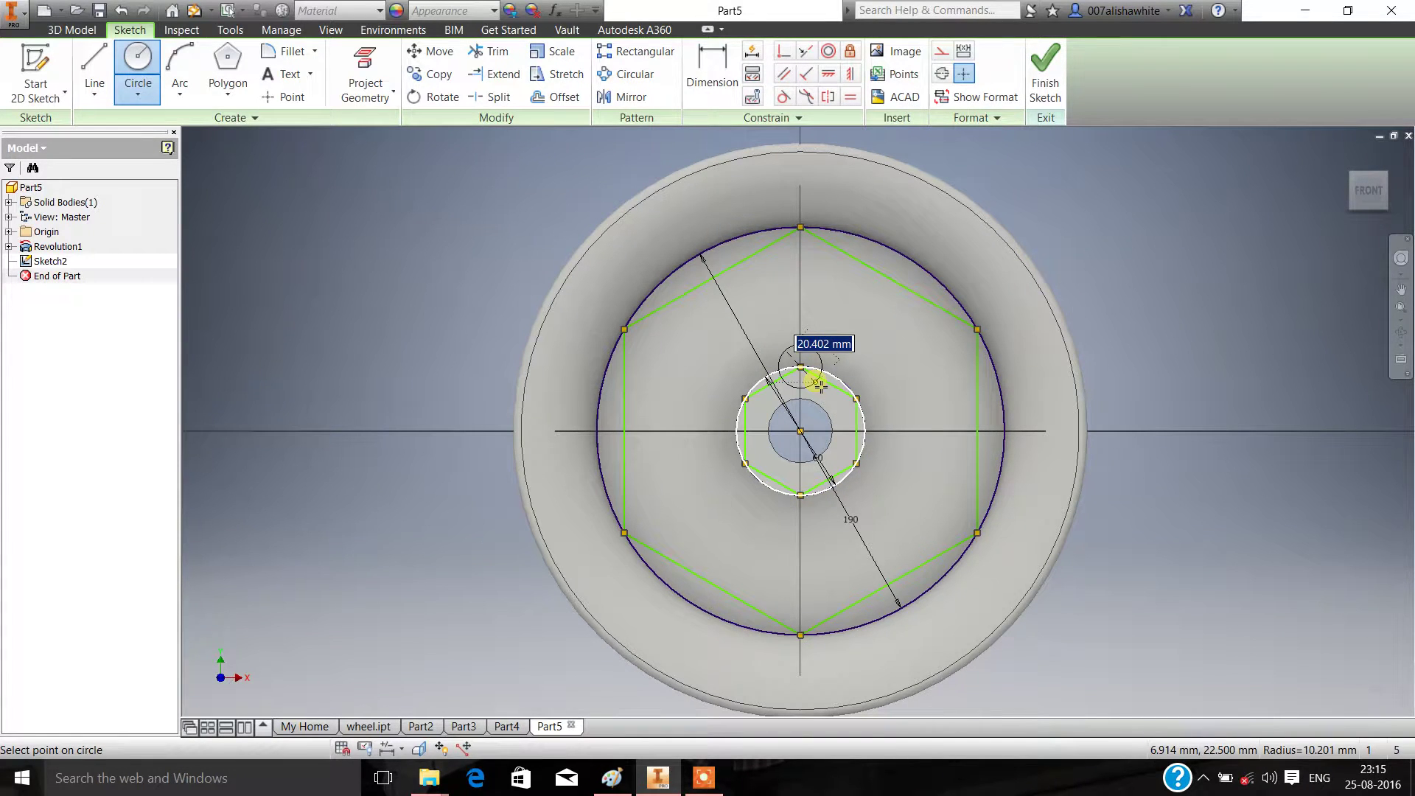
pyautogui.write('20')
pyautogui.press('Return')
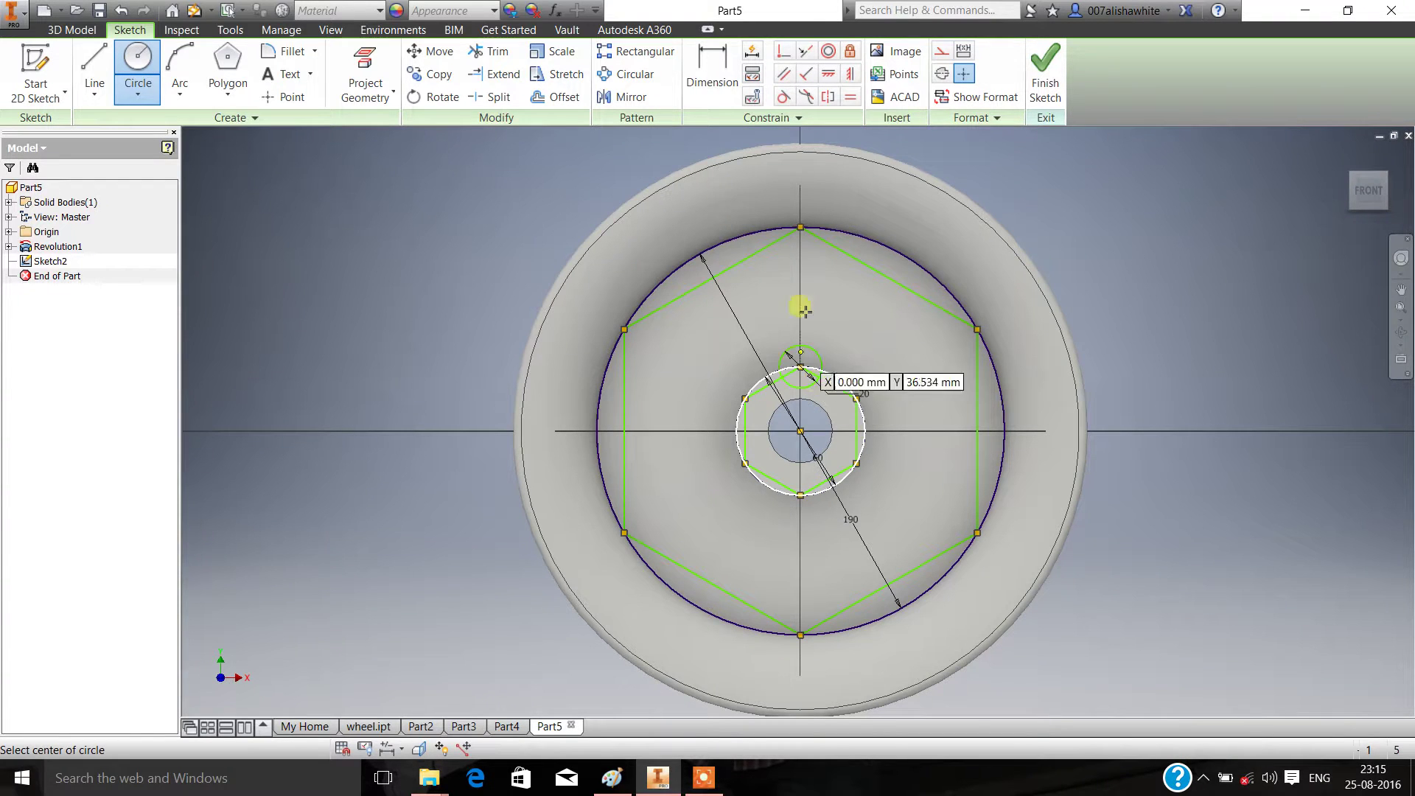
# Draw a 12 mm circle centred on the outer hexagon's upper vertex
pyautogui.click(800, 228)
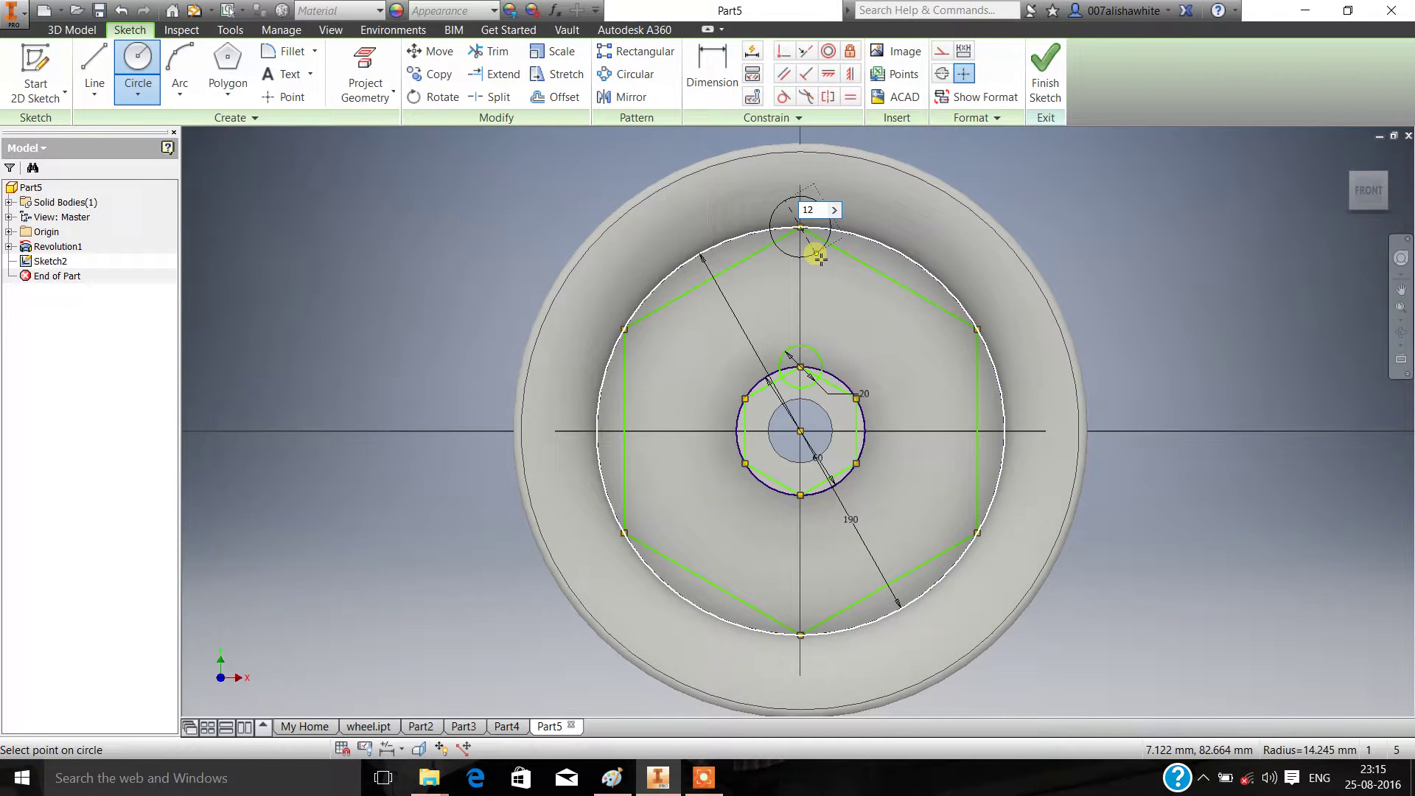
pyautogui.write('12')
pyautogui.press('Return')
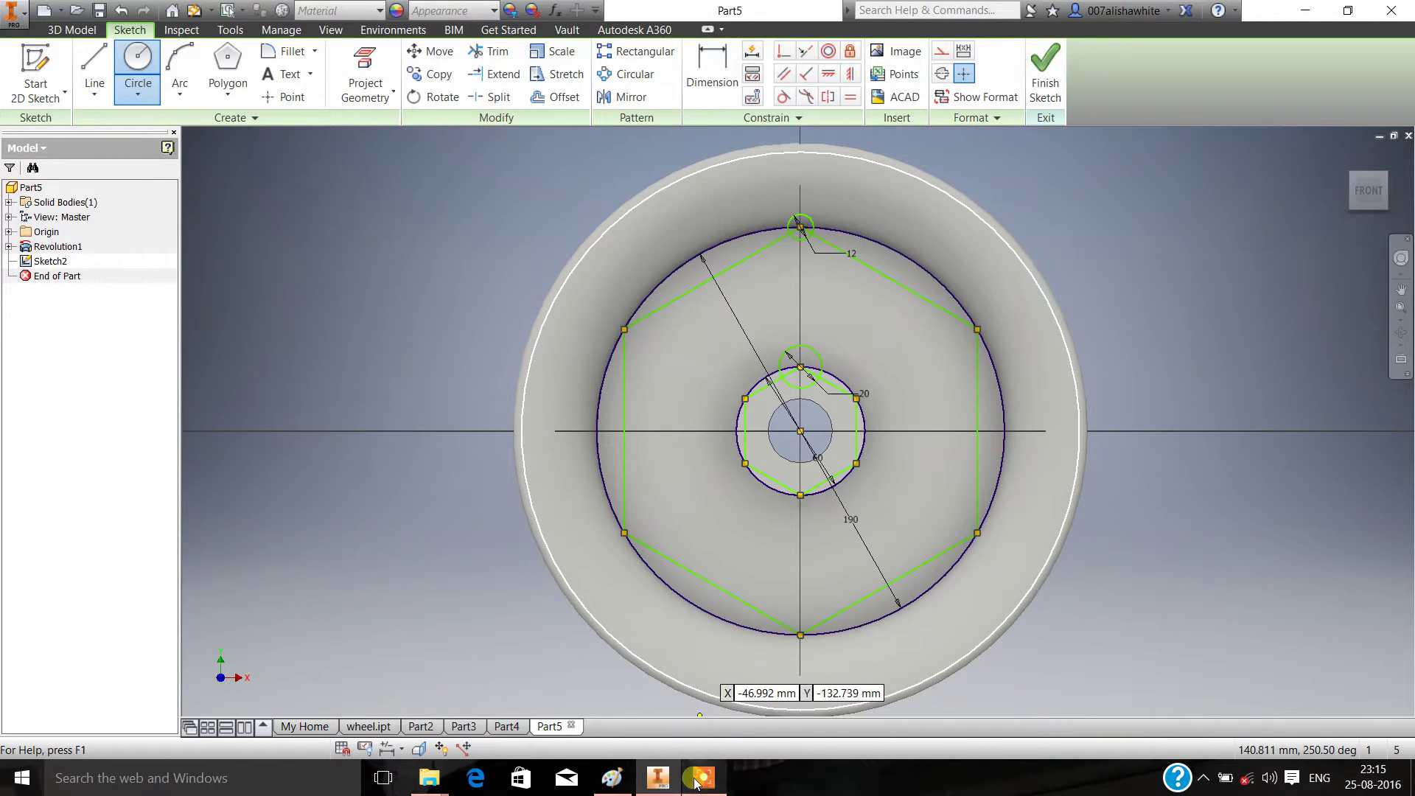
pyautogui.click(701, 779)
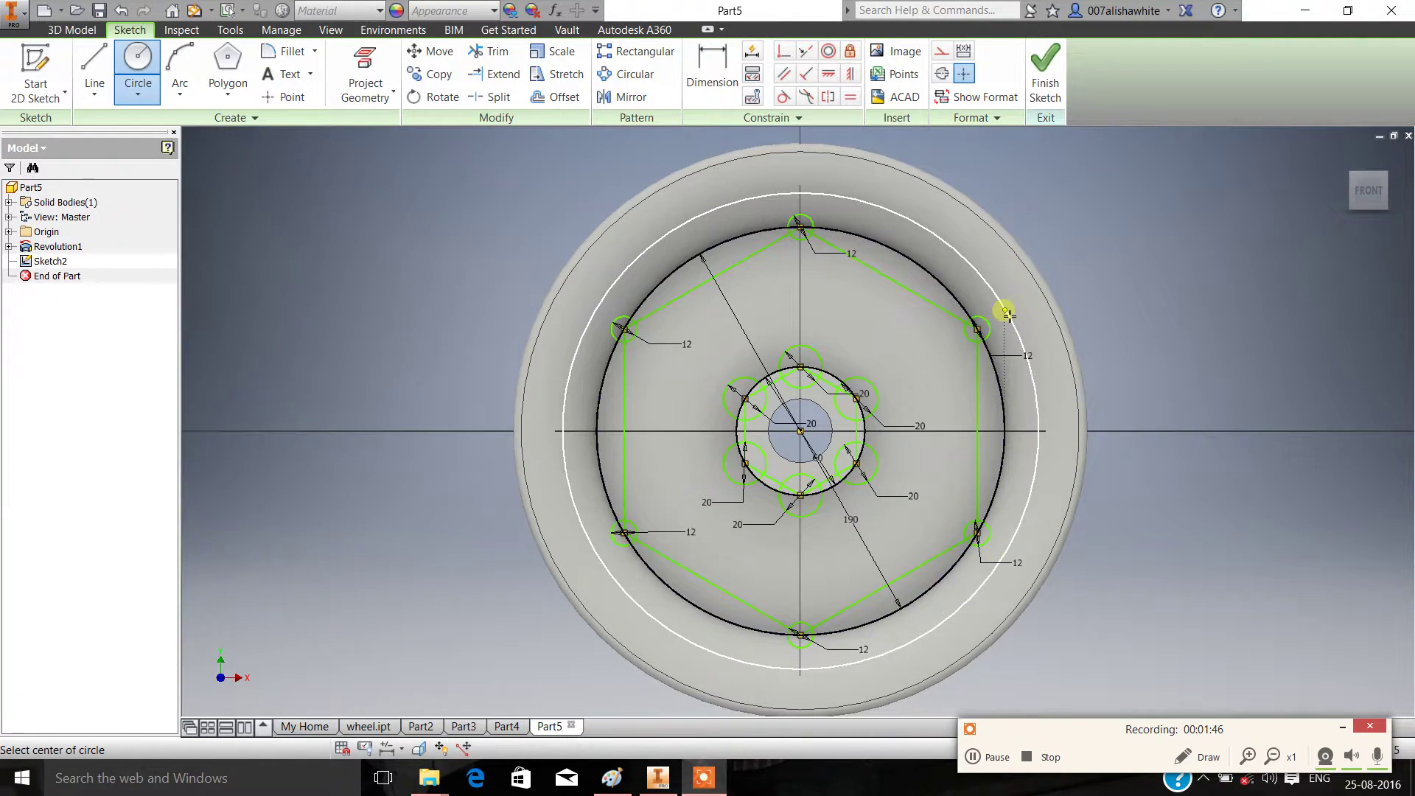
# Draw the upper spoke's two side lines, connecting the 12 mm circle's crossings on the outer circle to the 20 mm circle's crossings on the inner circle
pyautogui.click(94, 66)
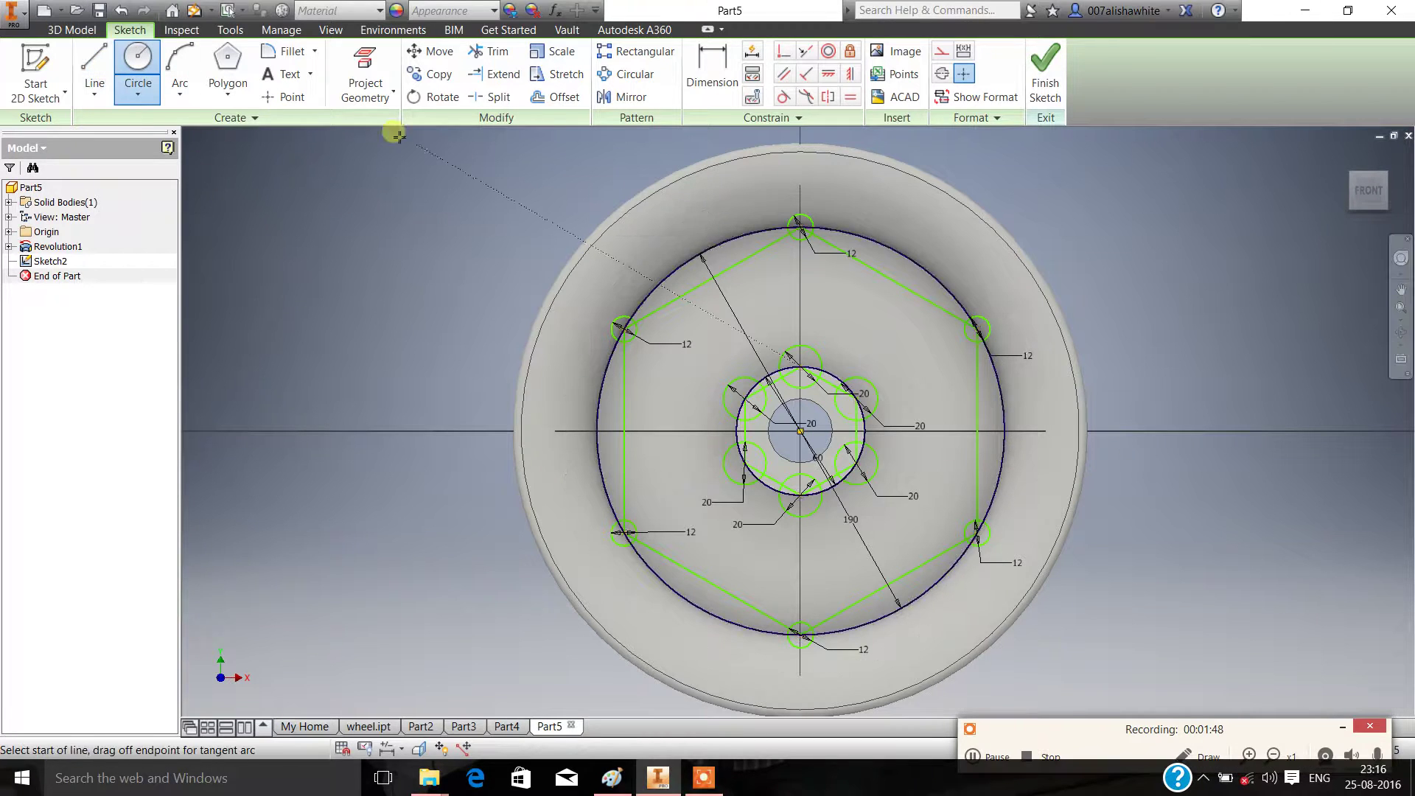
pyautogui.scroll(-4, 828, 242)
pyautogui.scroll(5, 833, 249)
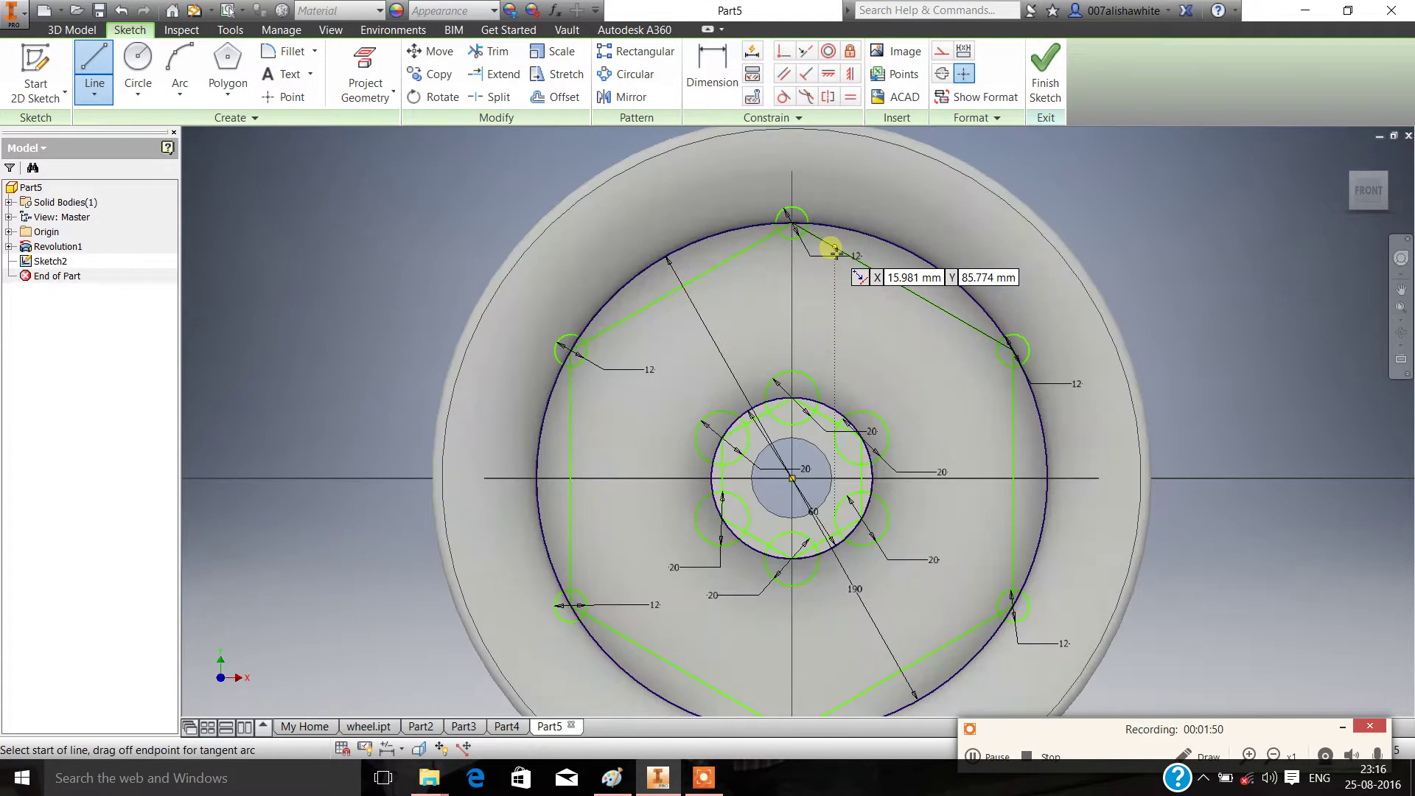
pyautogui.scroll(3, 833, 251)
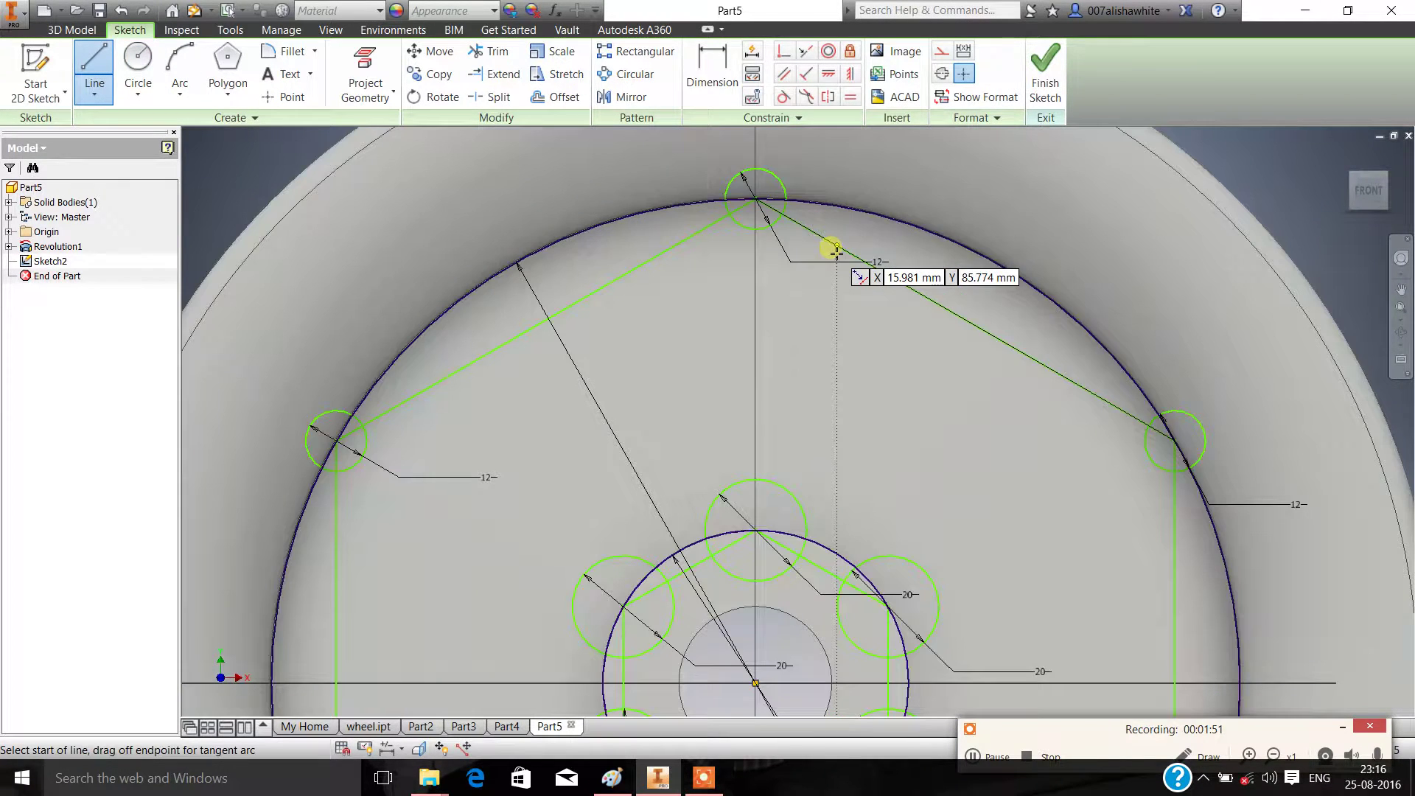
pyautogui.click(787, 201)
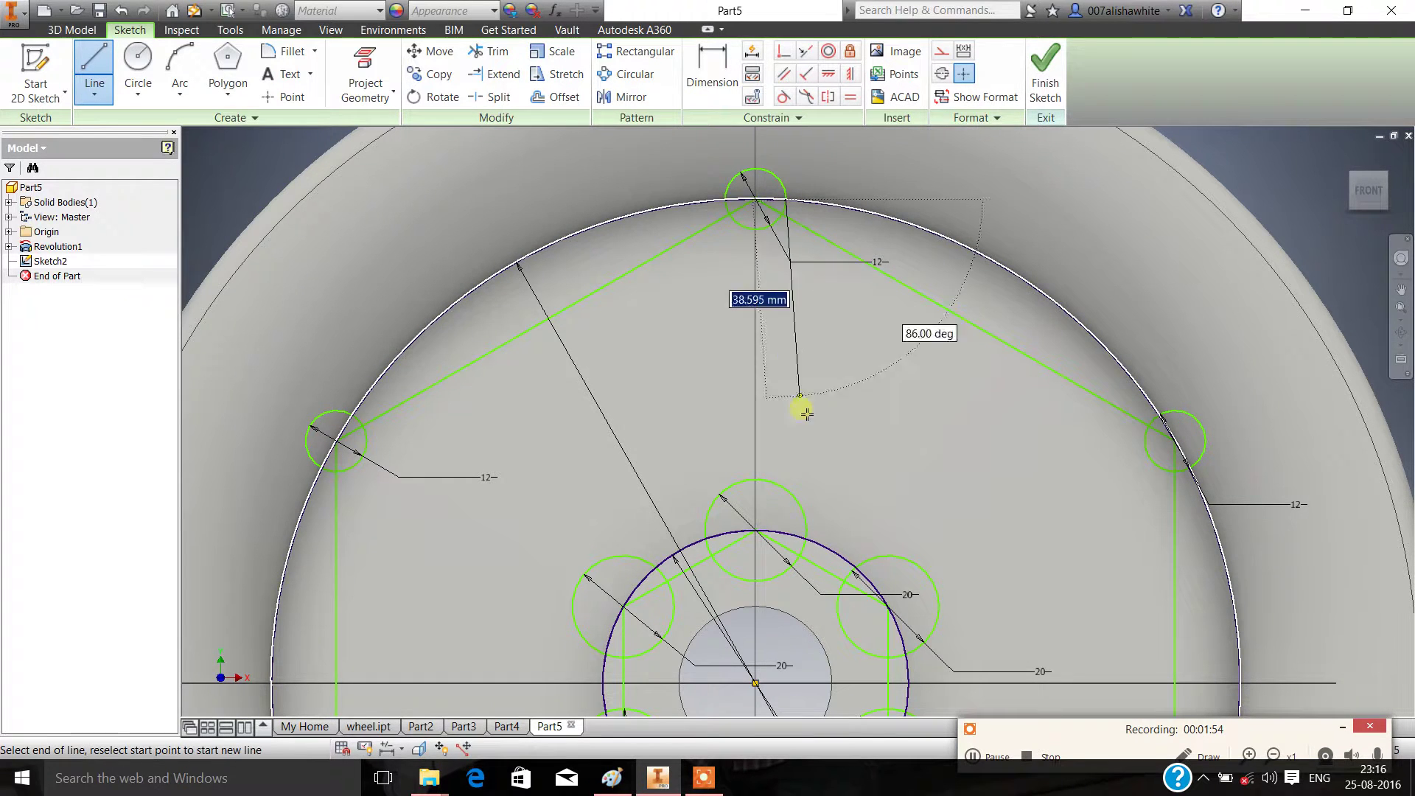
pyautogui.doubleClick(808, 540)
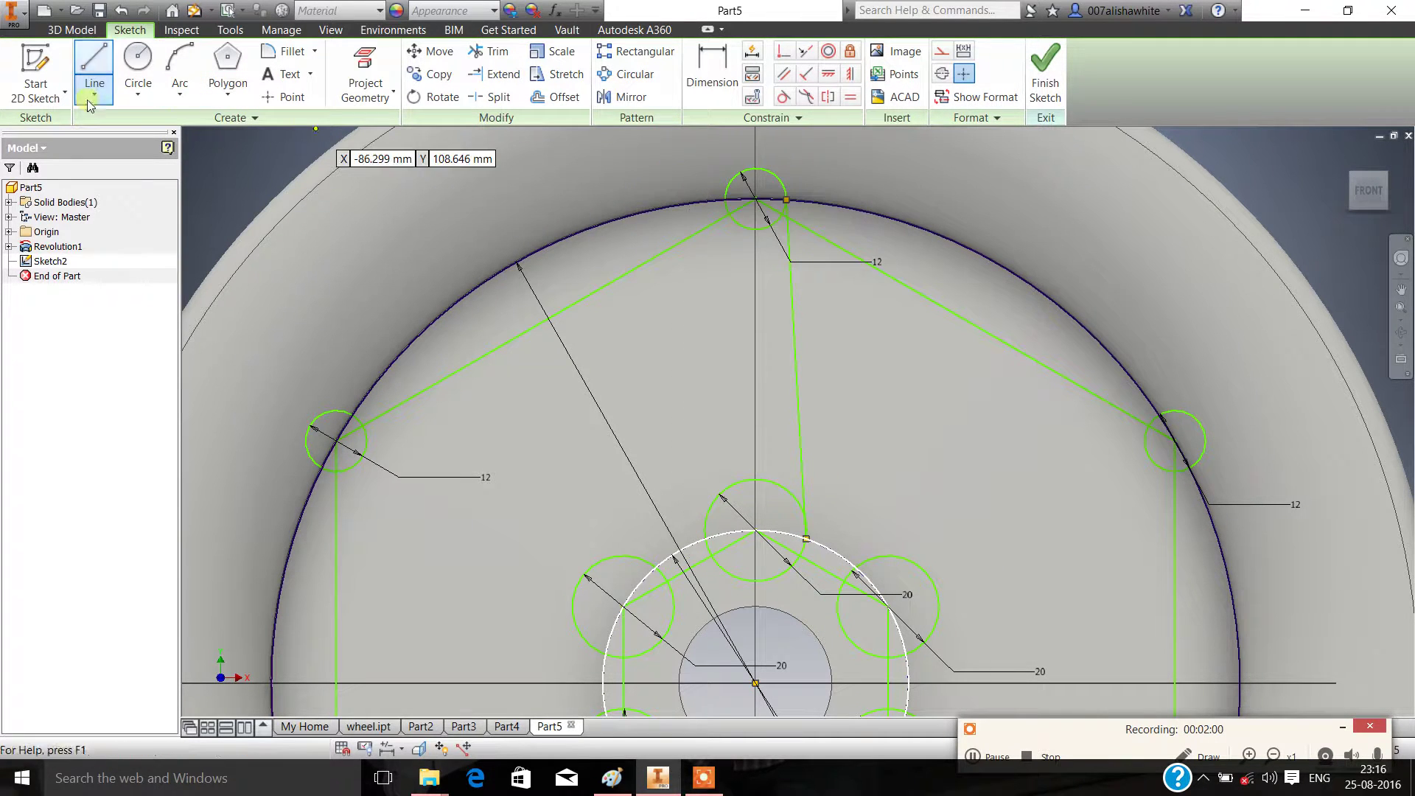
pyautogui.click(728, 201)
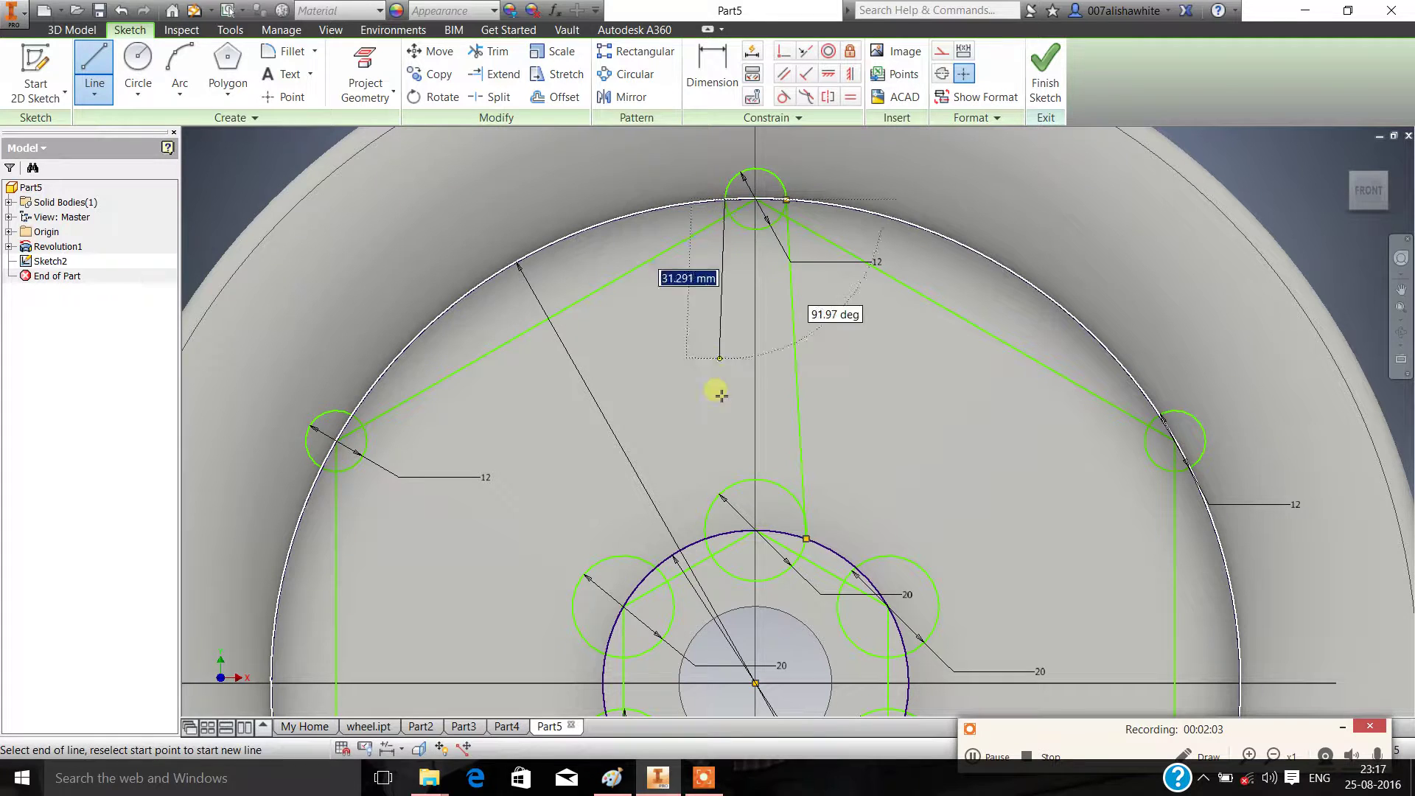
pyautogui.doubleClick(705, 540)
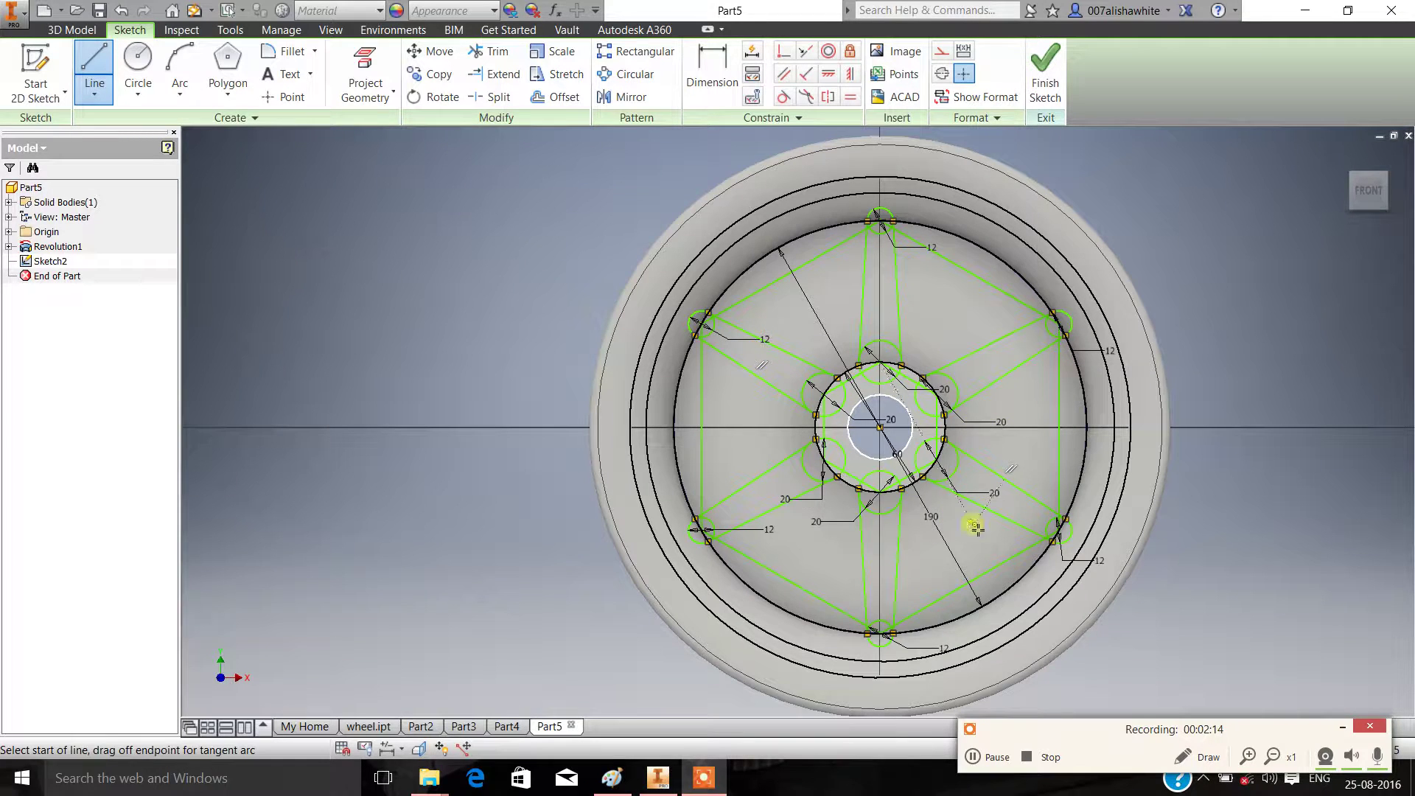
pyautogui.scroll(-5, 933, 460)
pyautogui.scroll(6, 938, 465)
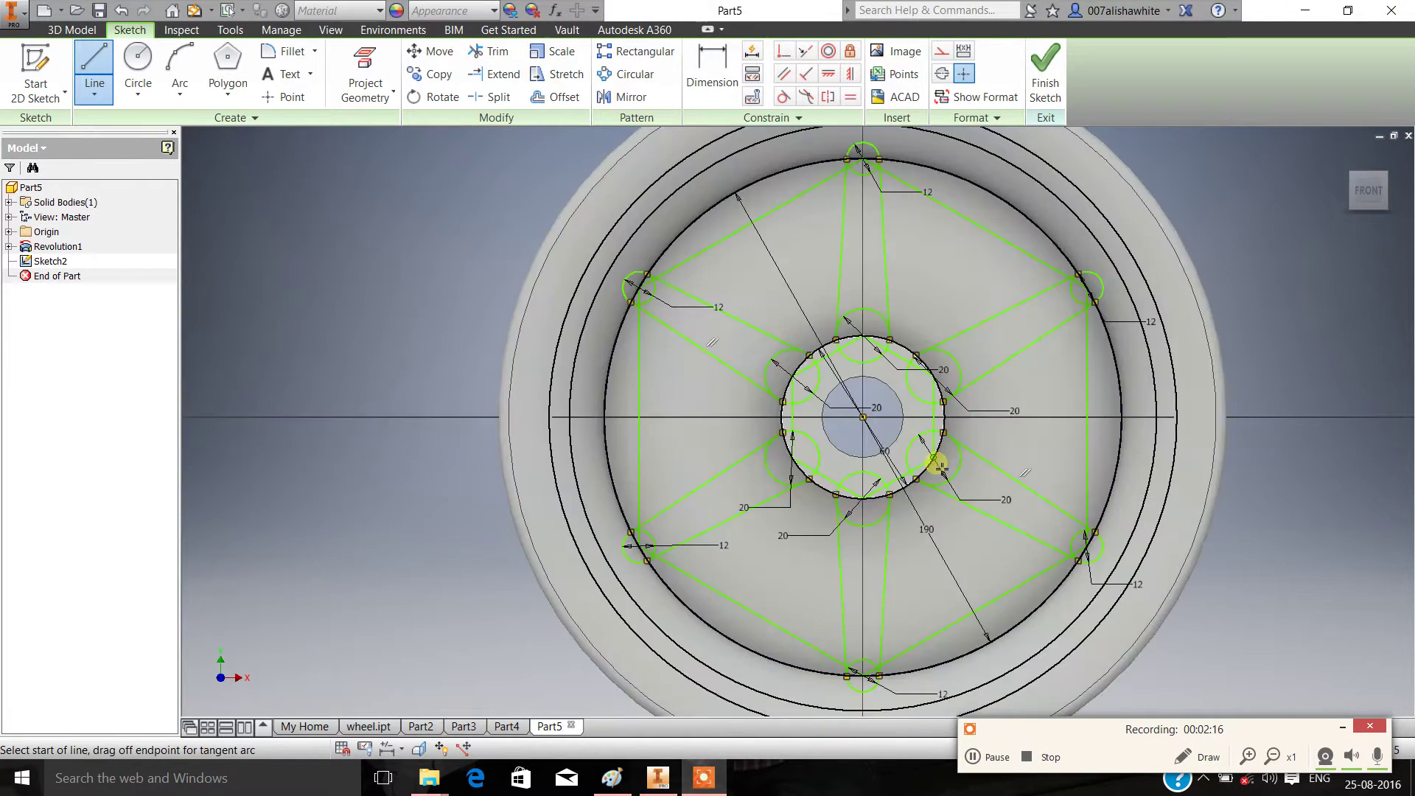
pyautogui.scroll(2, 941, 465)
pyautogui.scroll(-4, 941, 466)
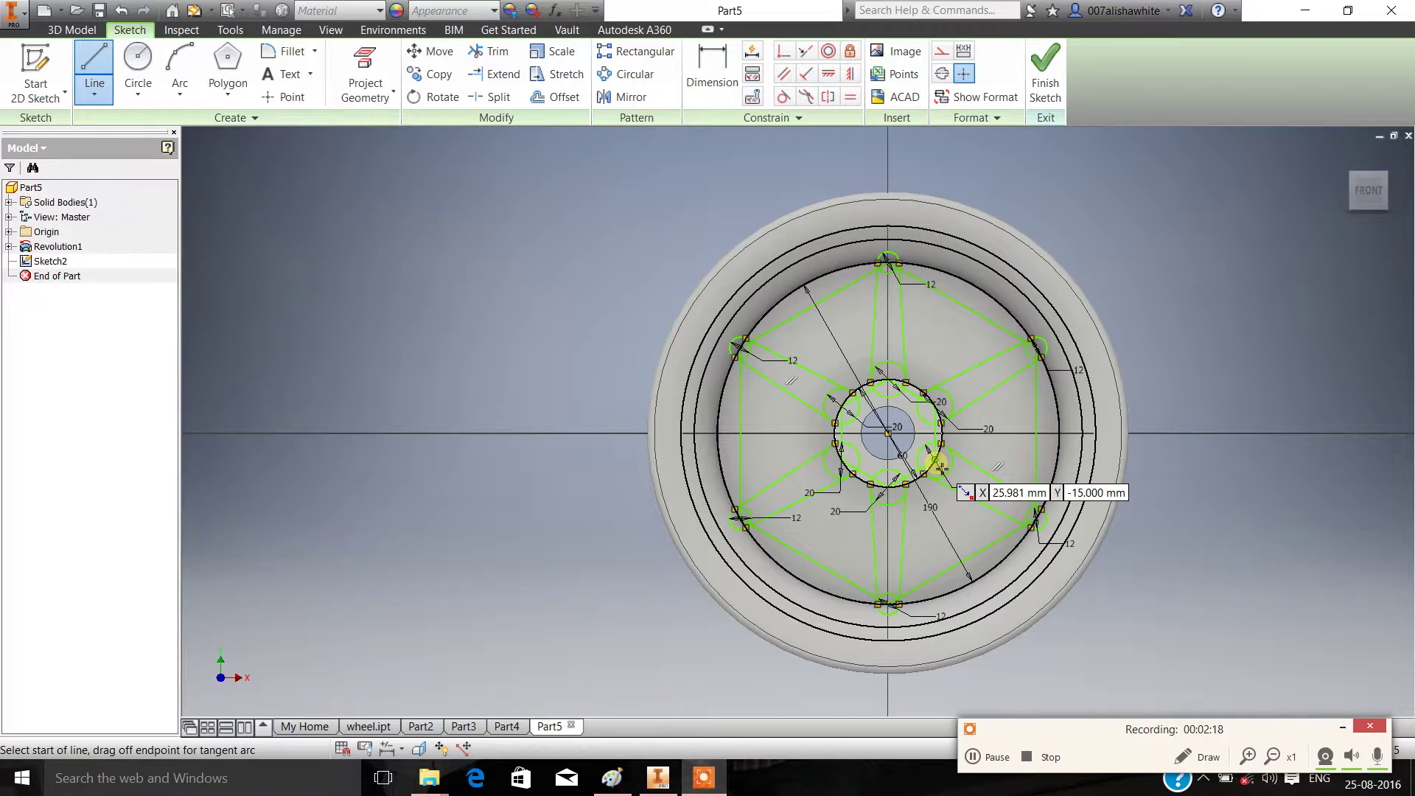
pyautogui.scroll(2, 942, 466)
pyautogui.scroll(-2, 940, 454)
pyautogui.scroll(1, 936, 435)
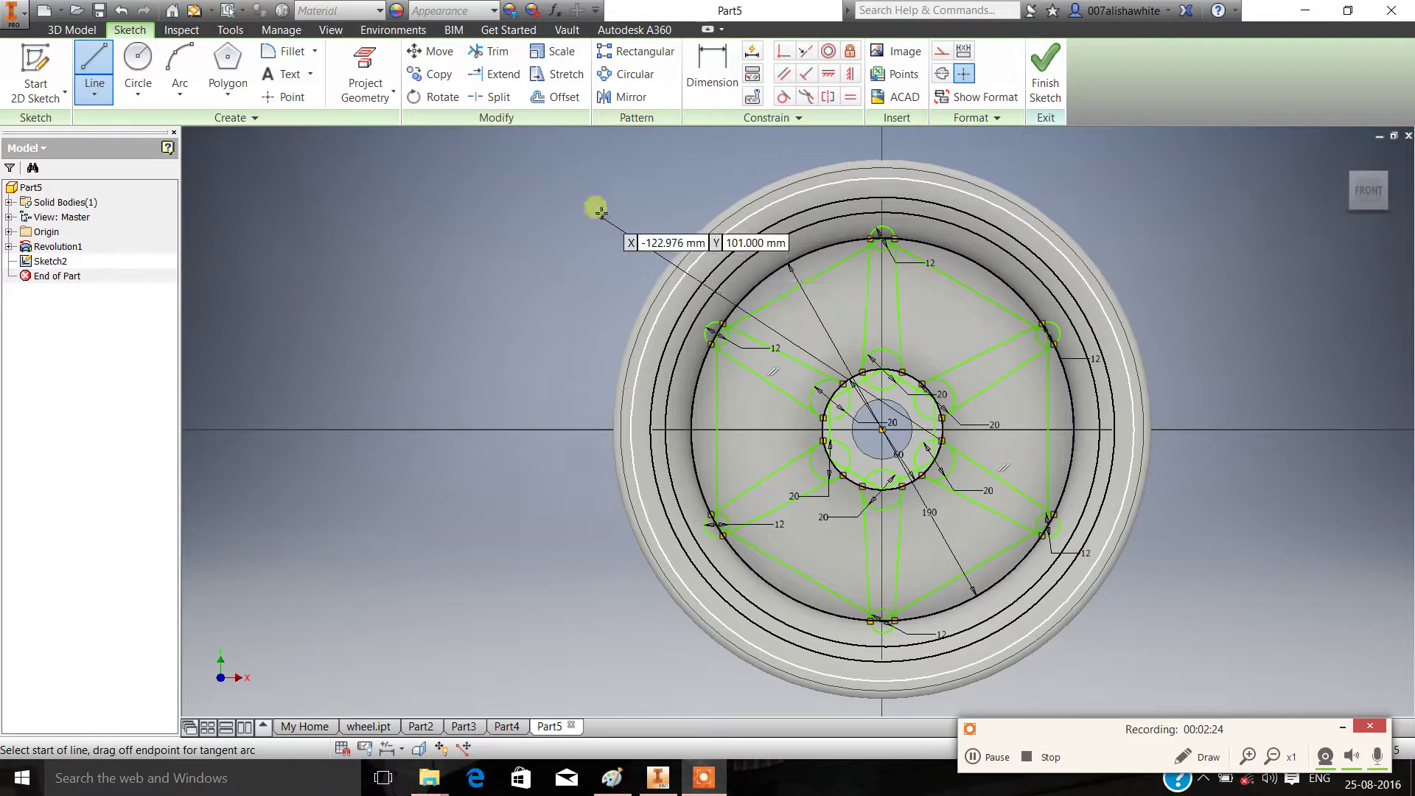
pyautogui.click(981, 765)
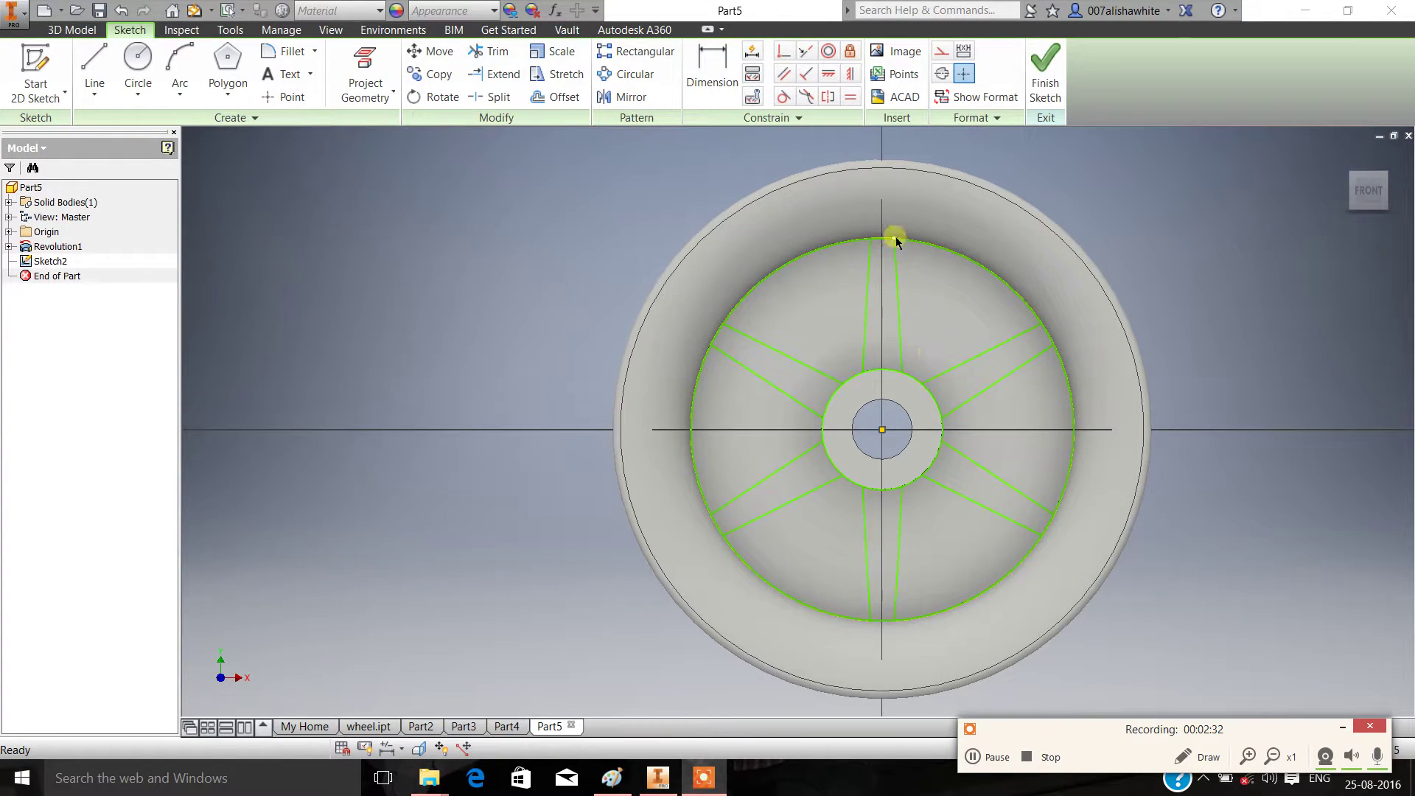
# Compare with the Paint drawing and, in Inventor, trim the hub-circle and rim-circle arcs between the side lines of the two left spokes
pyautogui.click(618, 788)
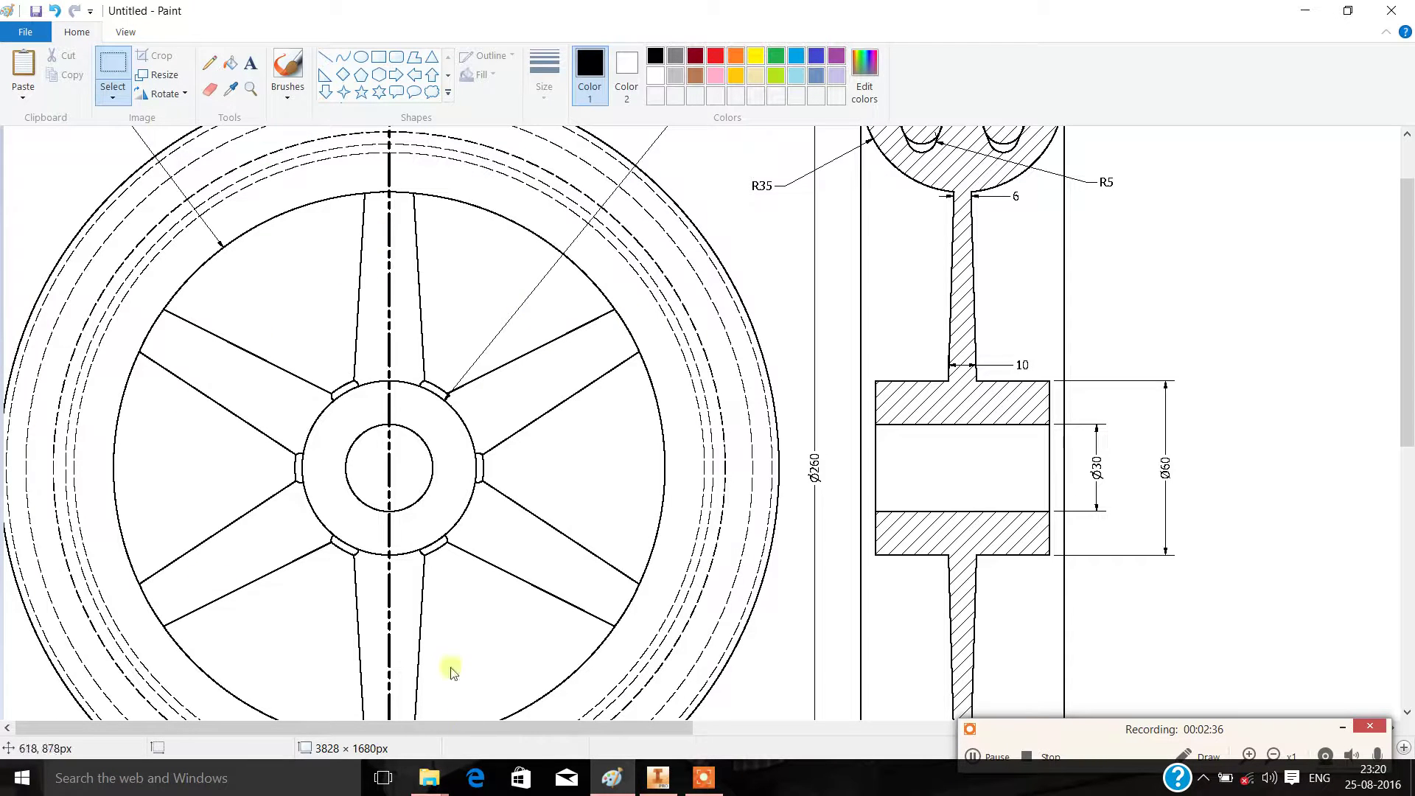
pyautogui.click(659, 777)
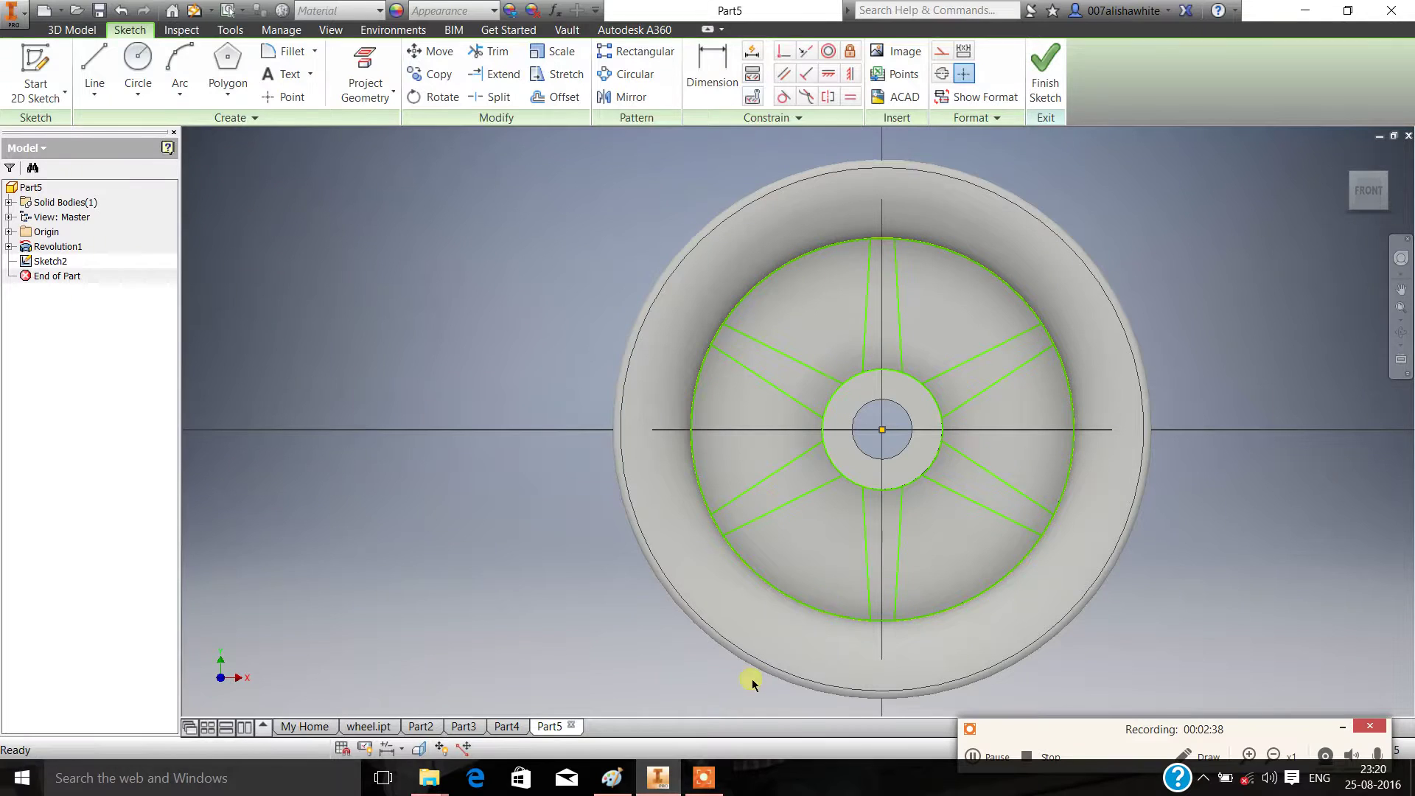
pyautogui.scroll(3, 1040, 369)
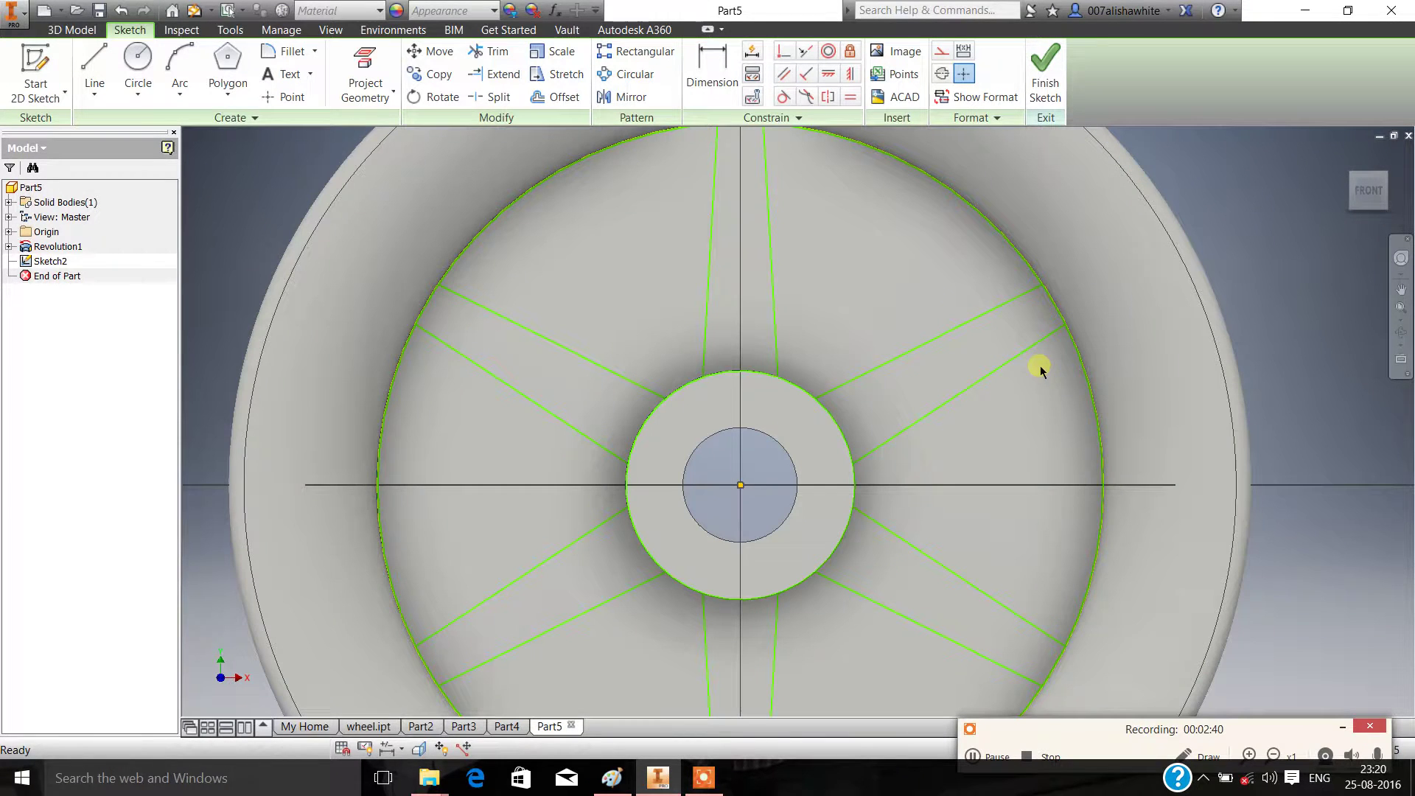
pyautogui.scroll(-2, 921, 368)
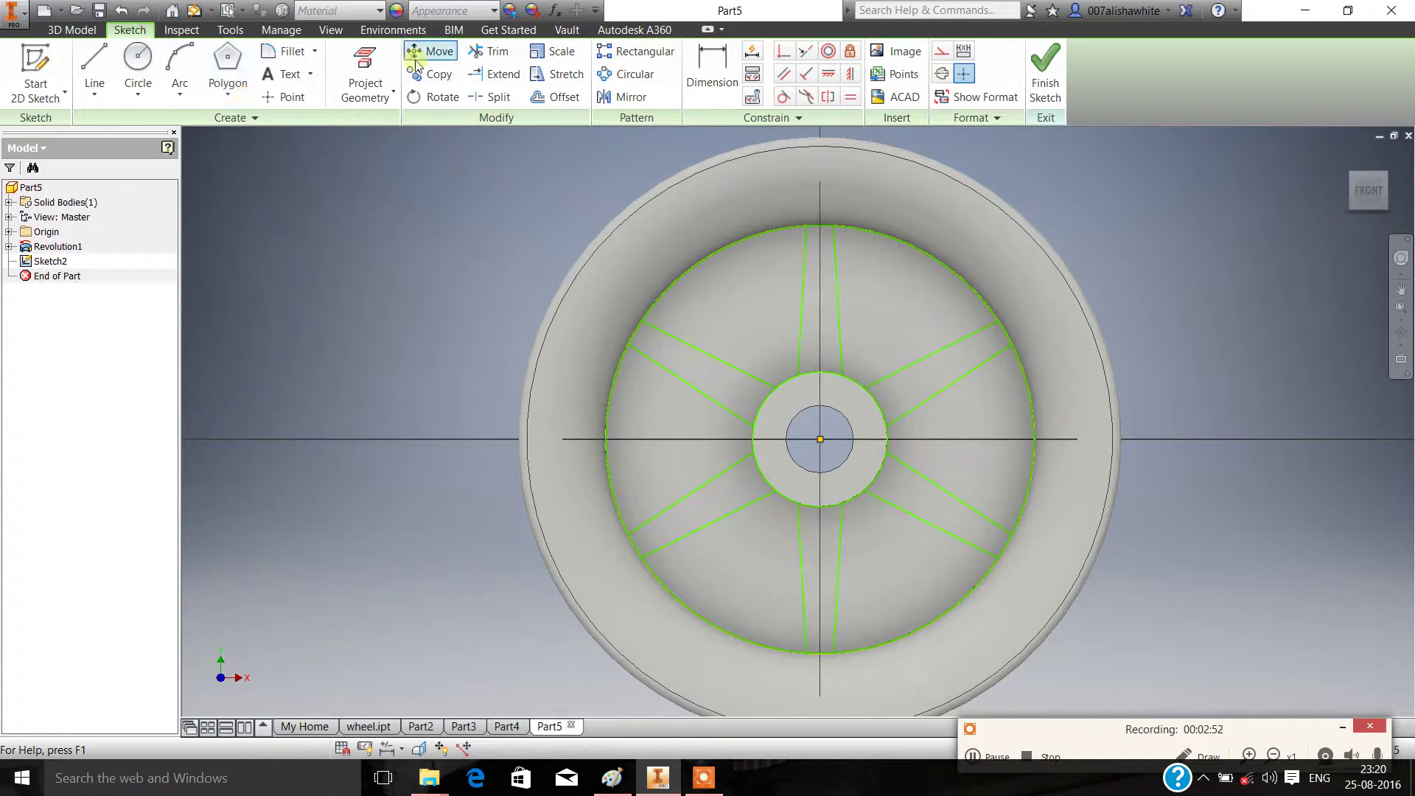
pyautogui.click(760, 408)
pyautogui.click(633, 341)
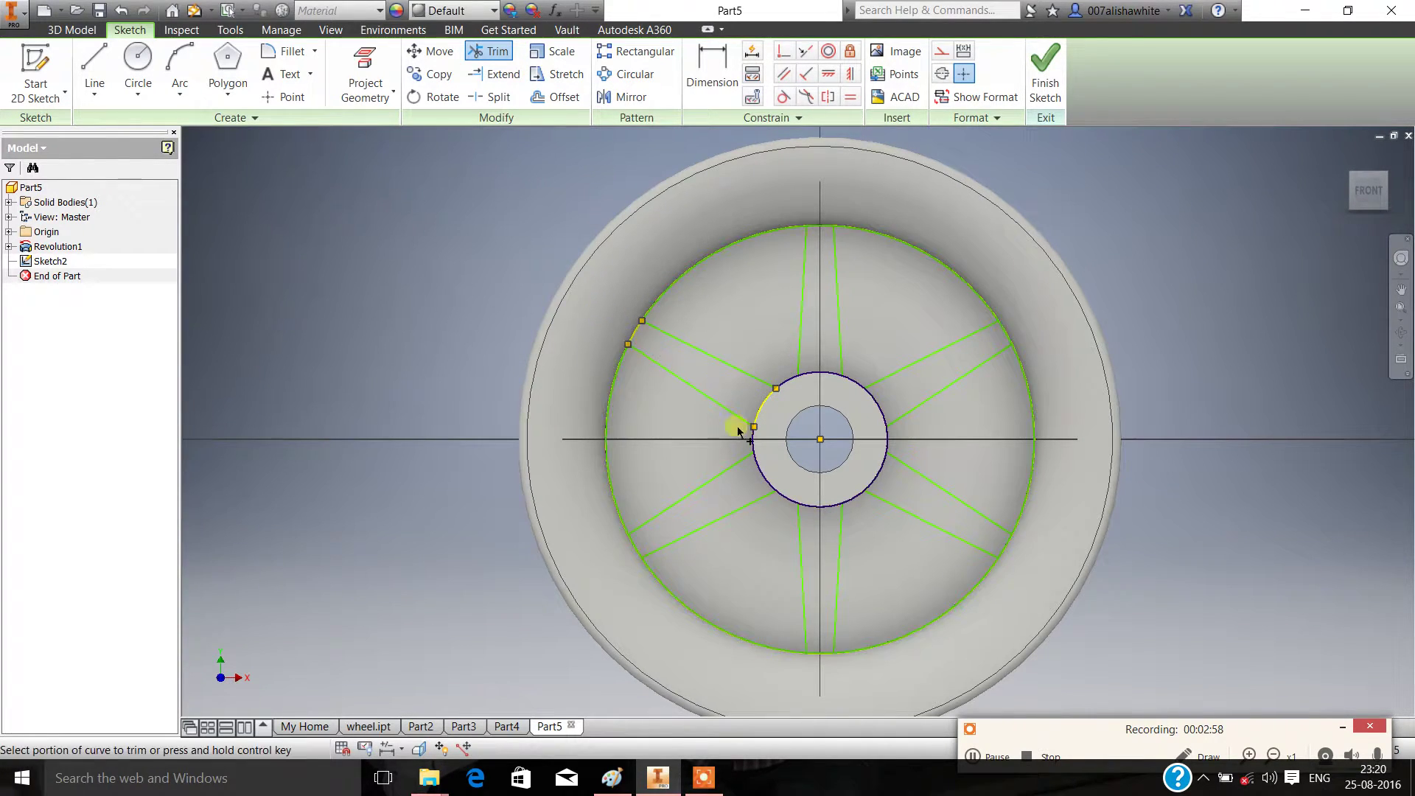
pyautogui.click(759, 476)
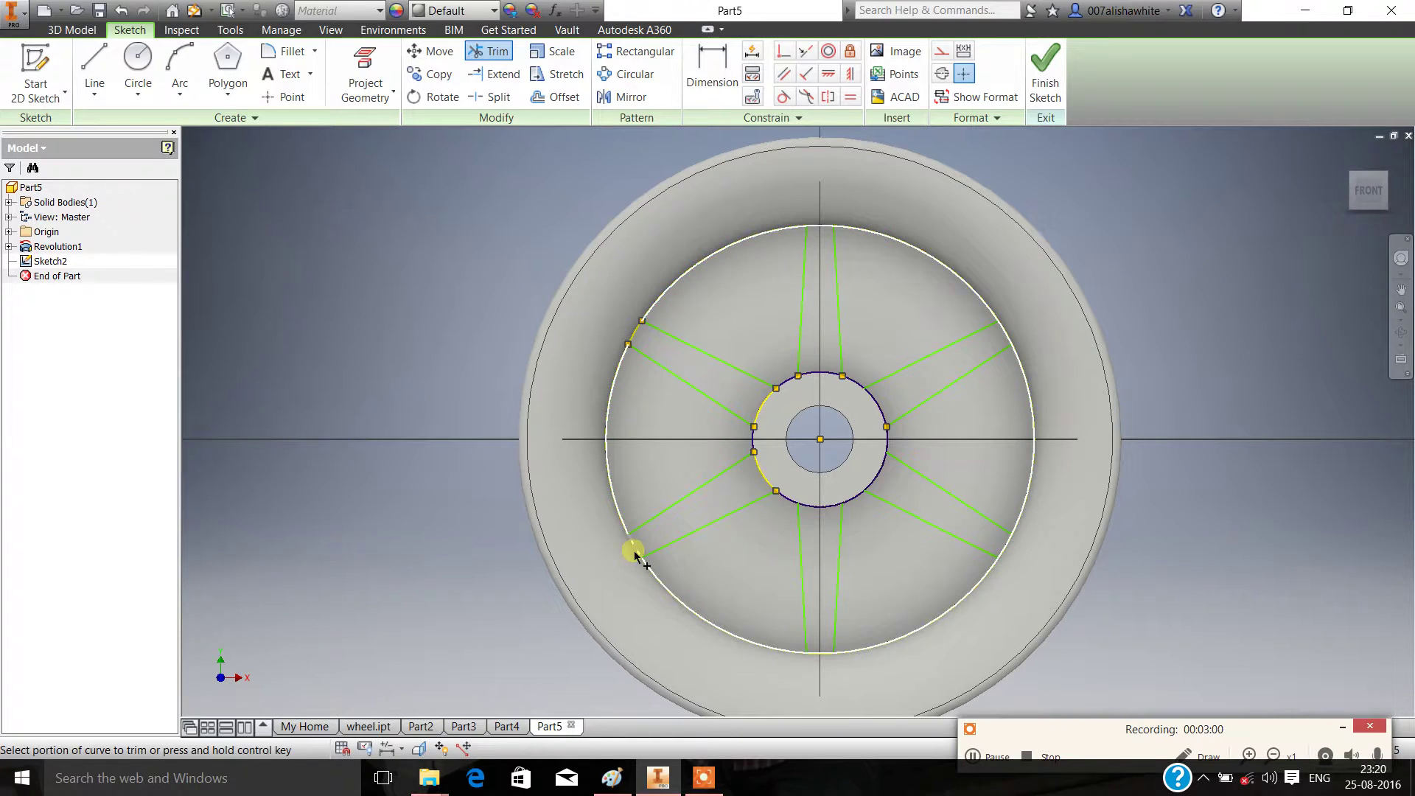
pyautogui.click(632, 545)
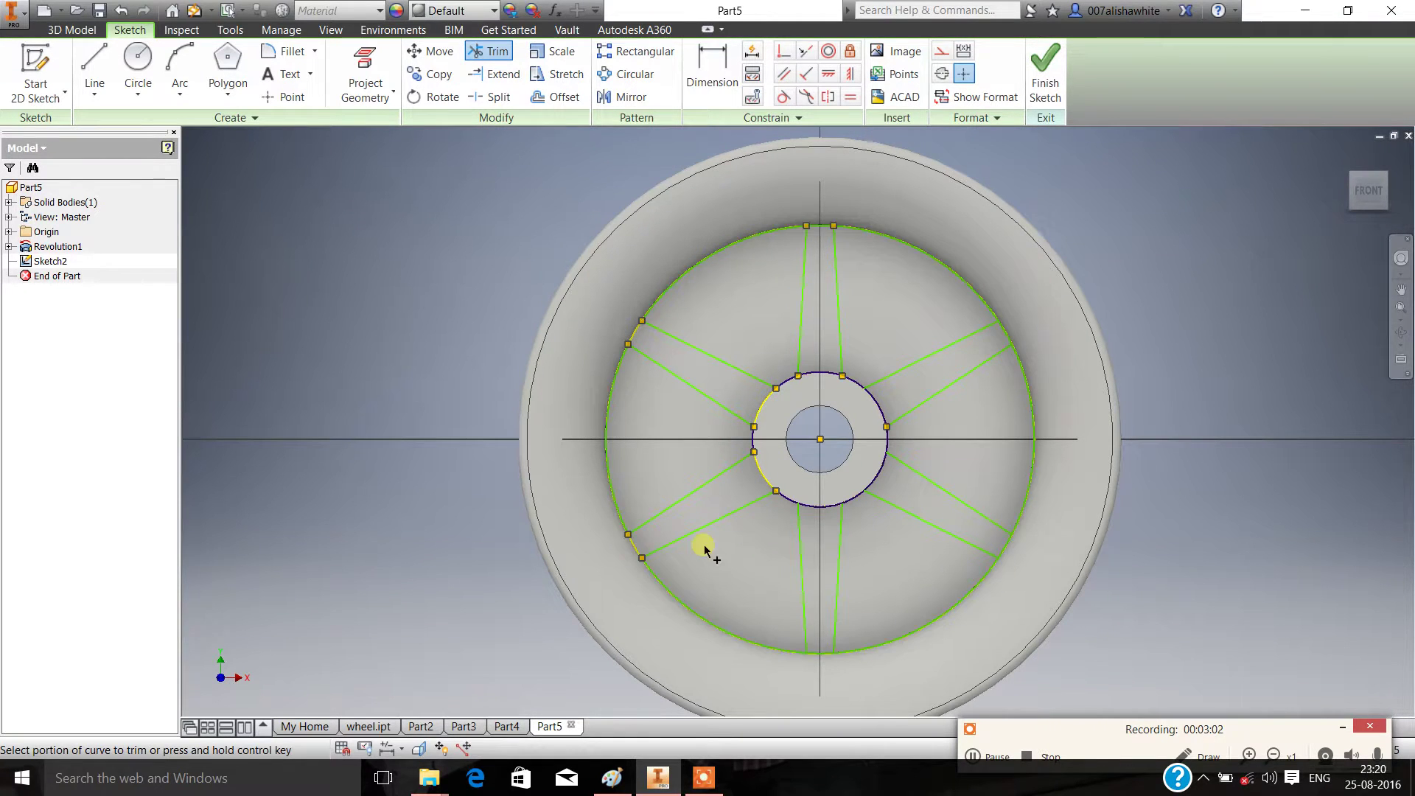
# Trim the hub-circle and rim-circle arcs at the ends of the remaining four spokes and finish the sketch
pyautogui.click(818, 505)
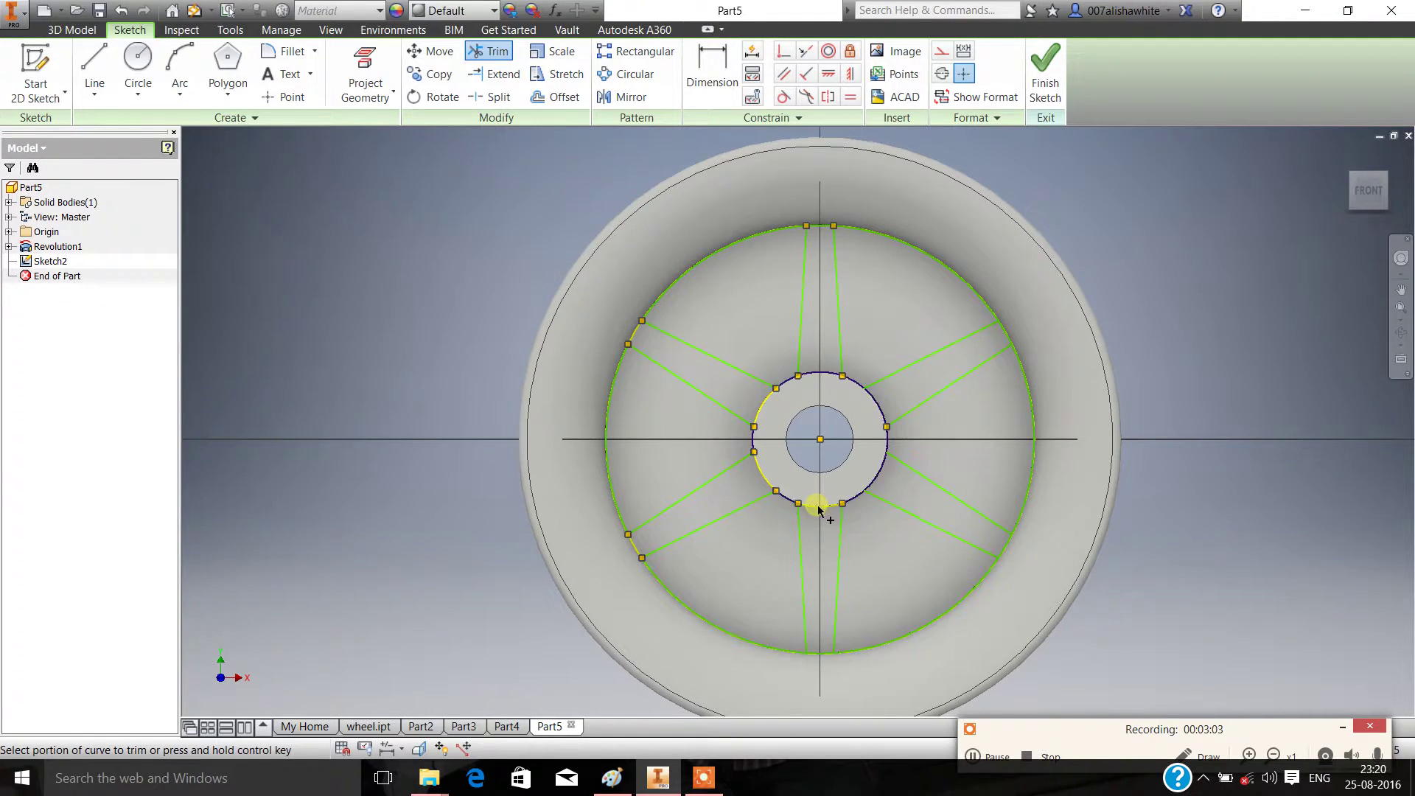
pyautogui.click(817, 651)
pyautogui.click(875, 483)
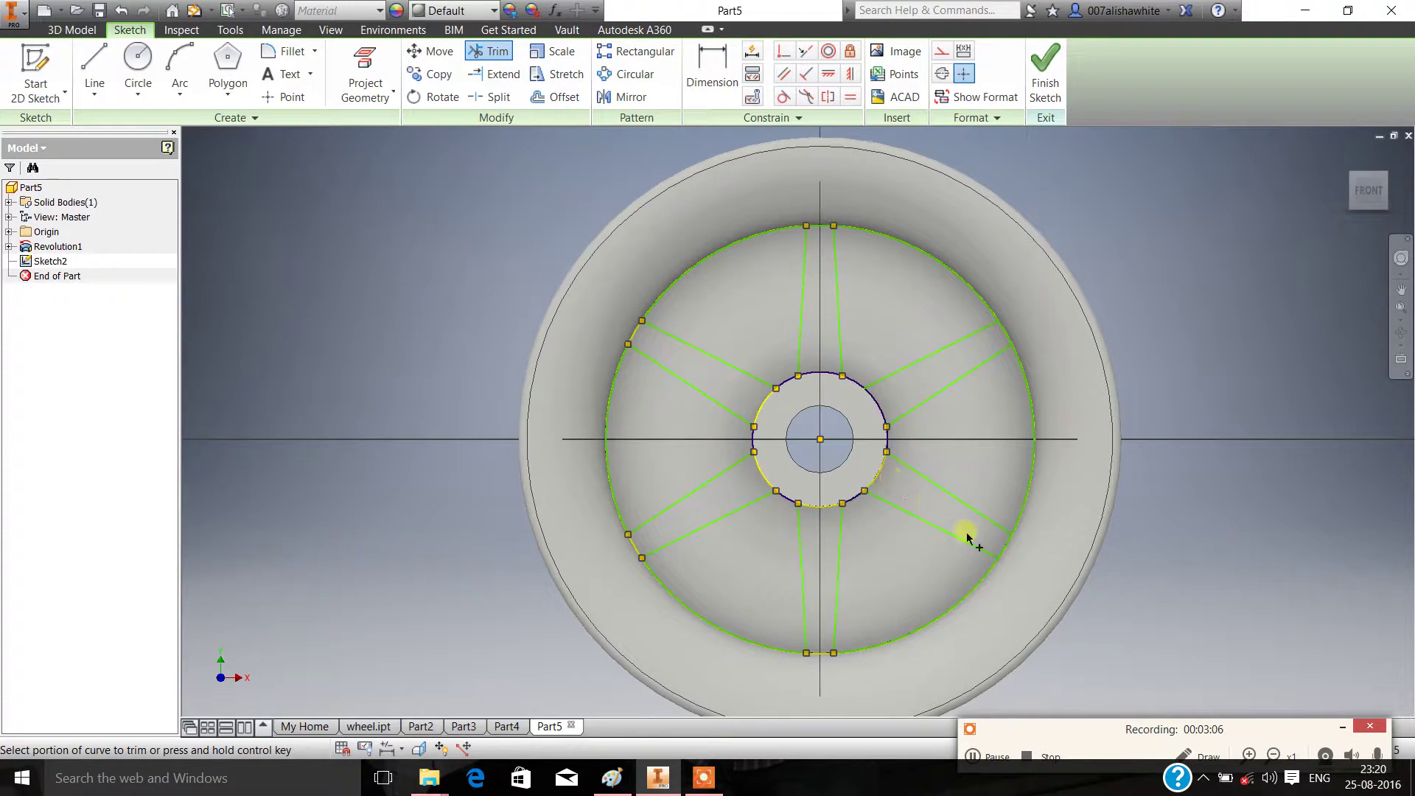
pyautogui.click(1005, 547)
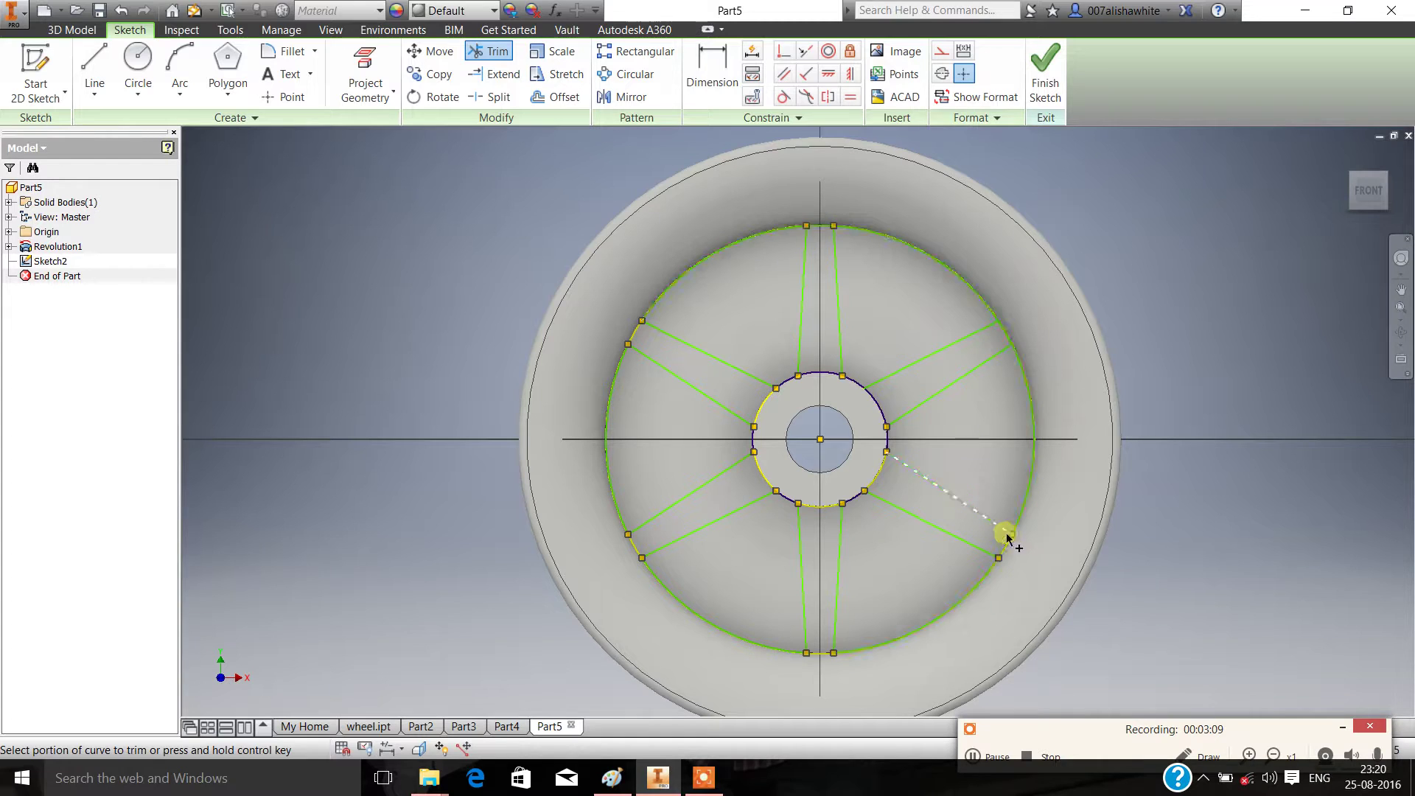
pyautogui.click(880, 407)
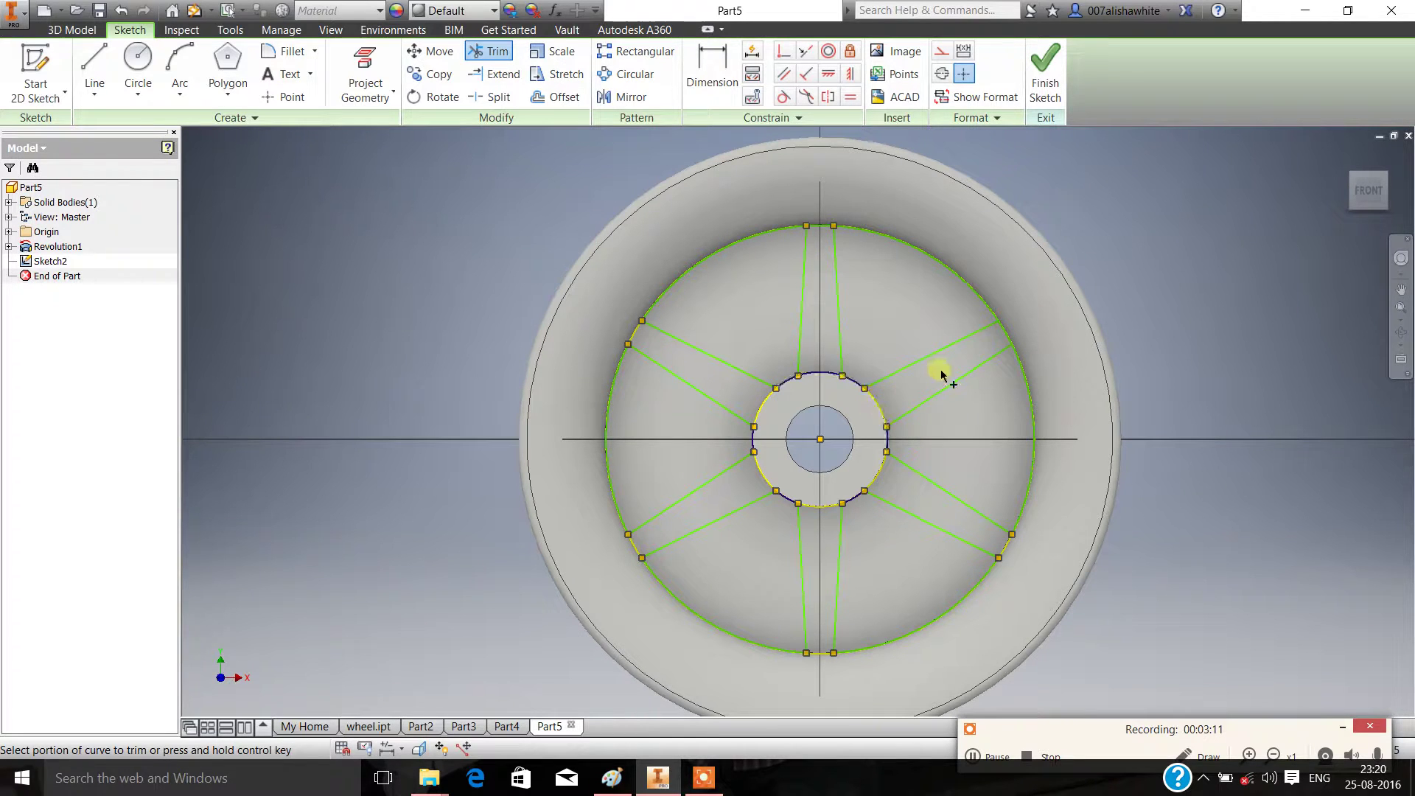
pyautogui.click(999, 328)
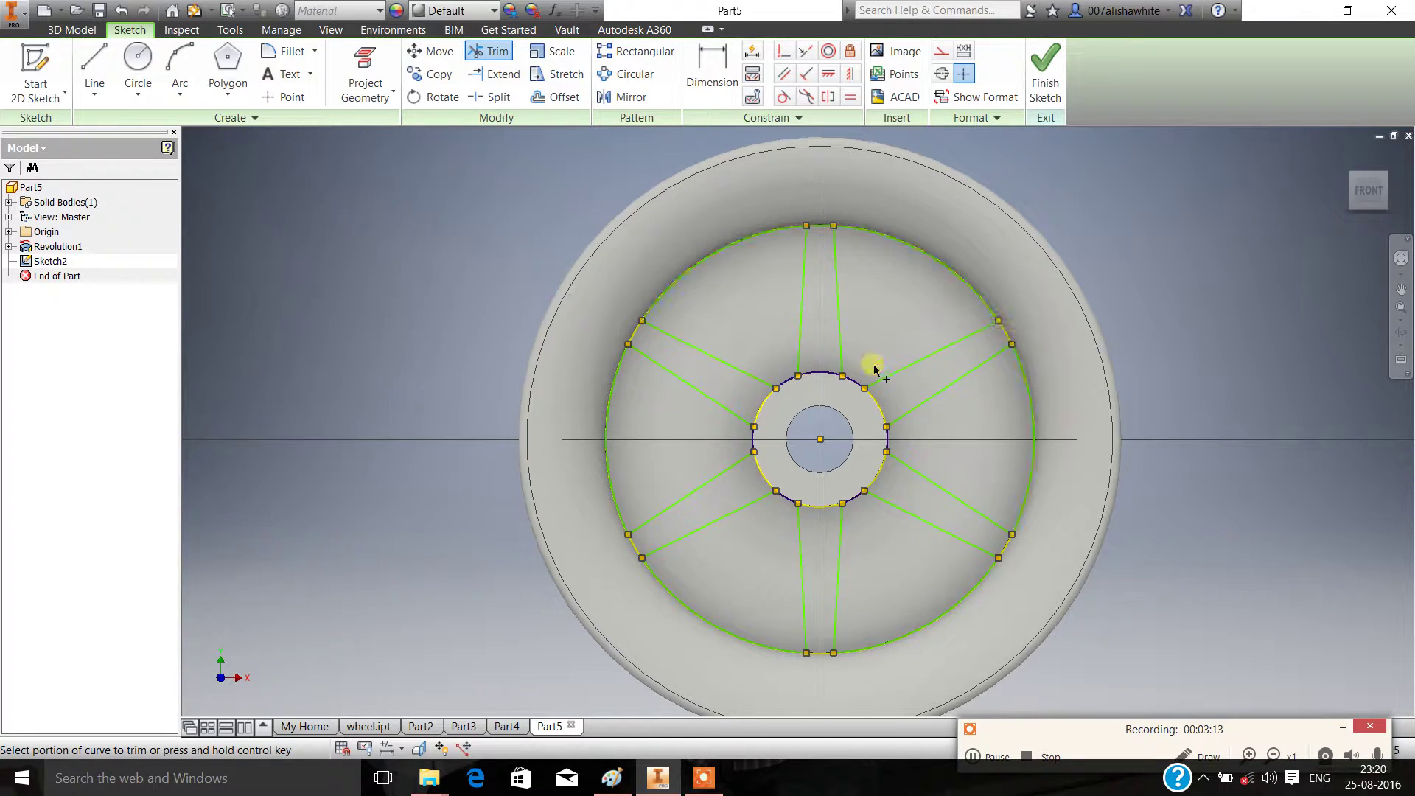
pyautogui.click(820, 372)
pyautogui.click(817, 226)
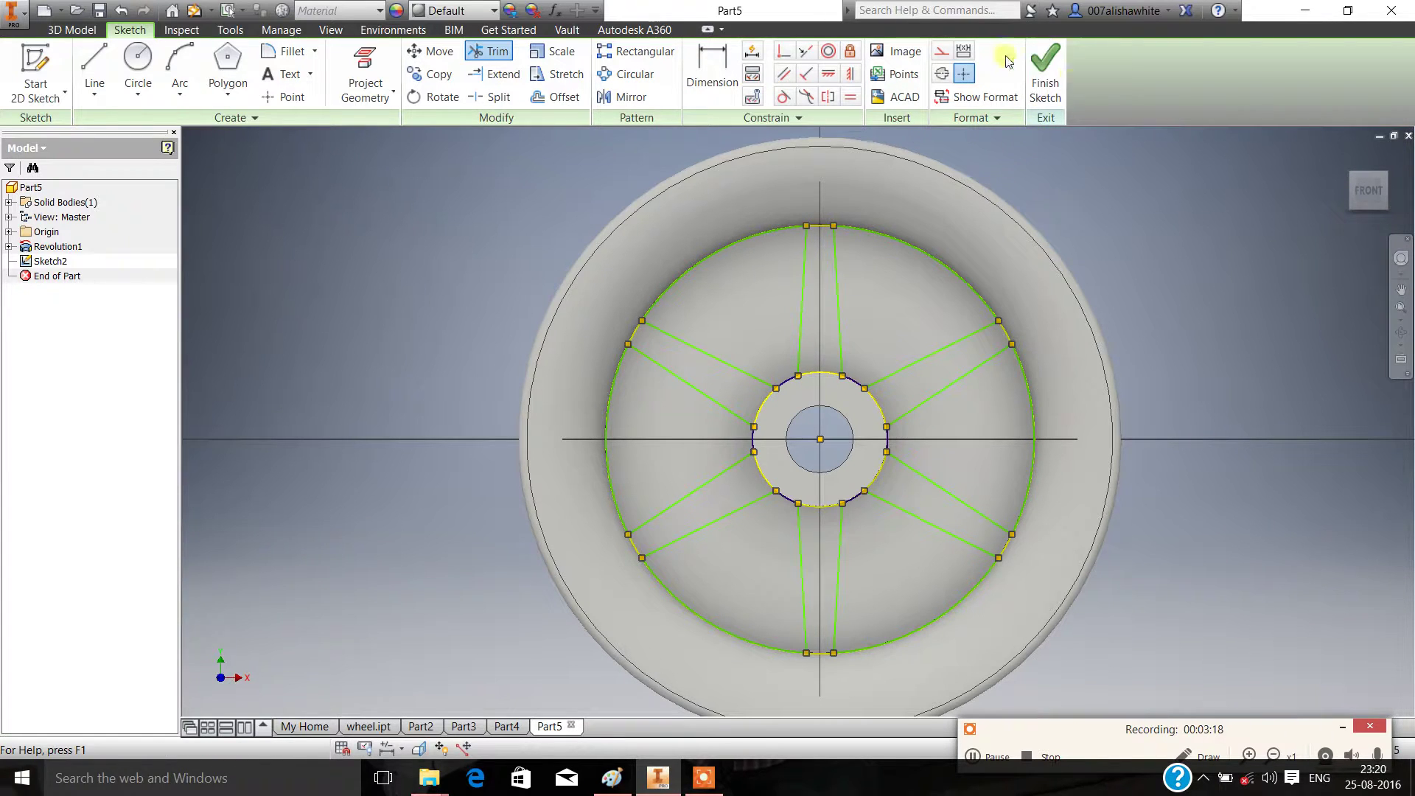
pyautogui.click(1056, 82)
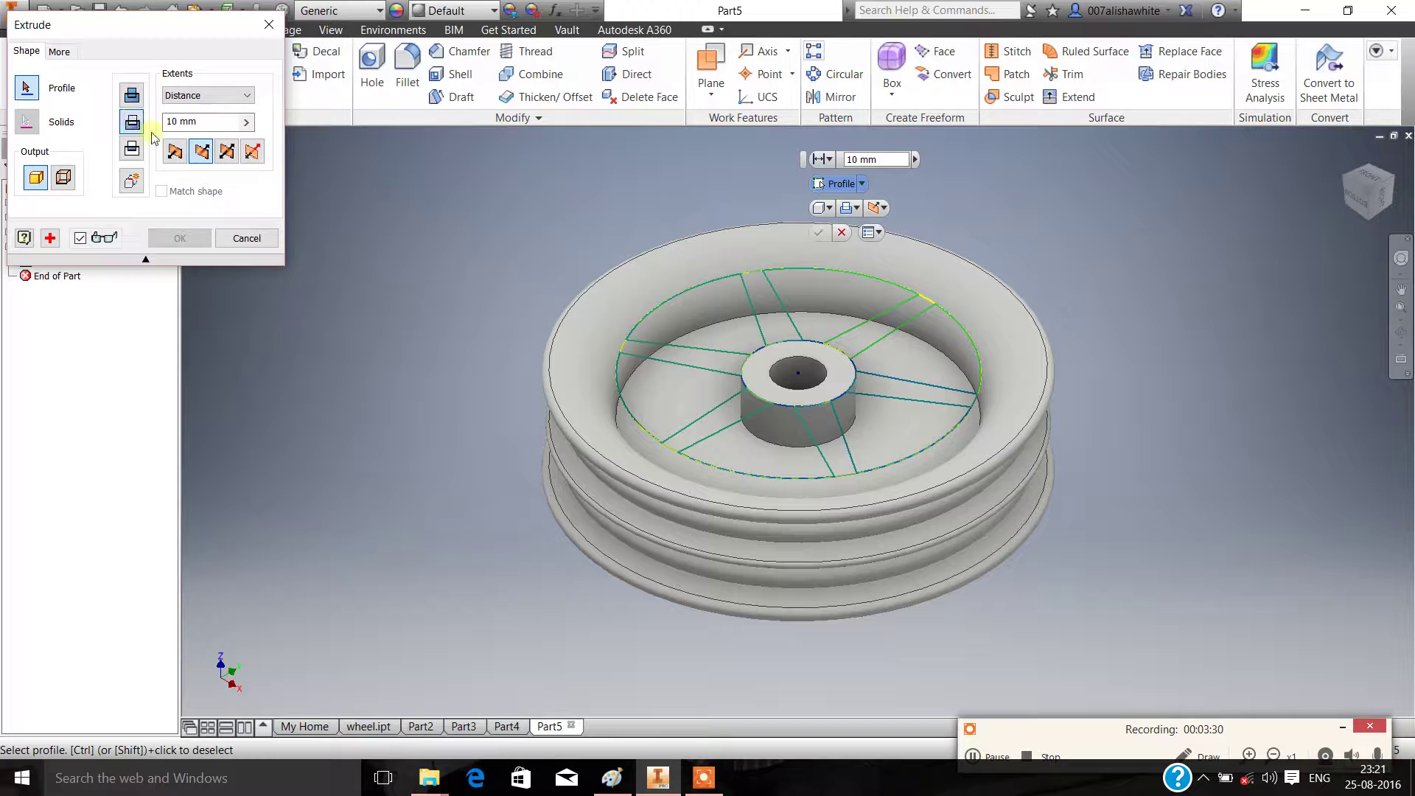
# Cut the sketch regions between the spokes through the wheel with a 177 mm extrusion
pyautogui.click(719, 310)
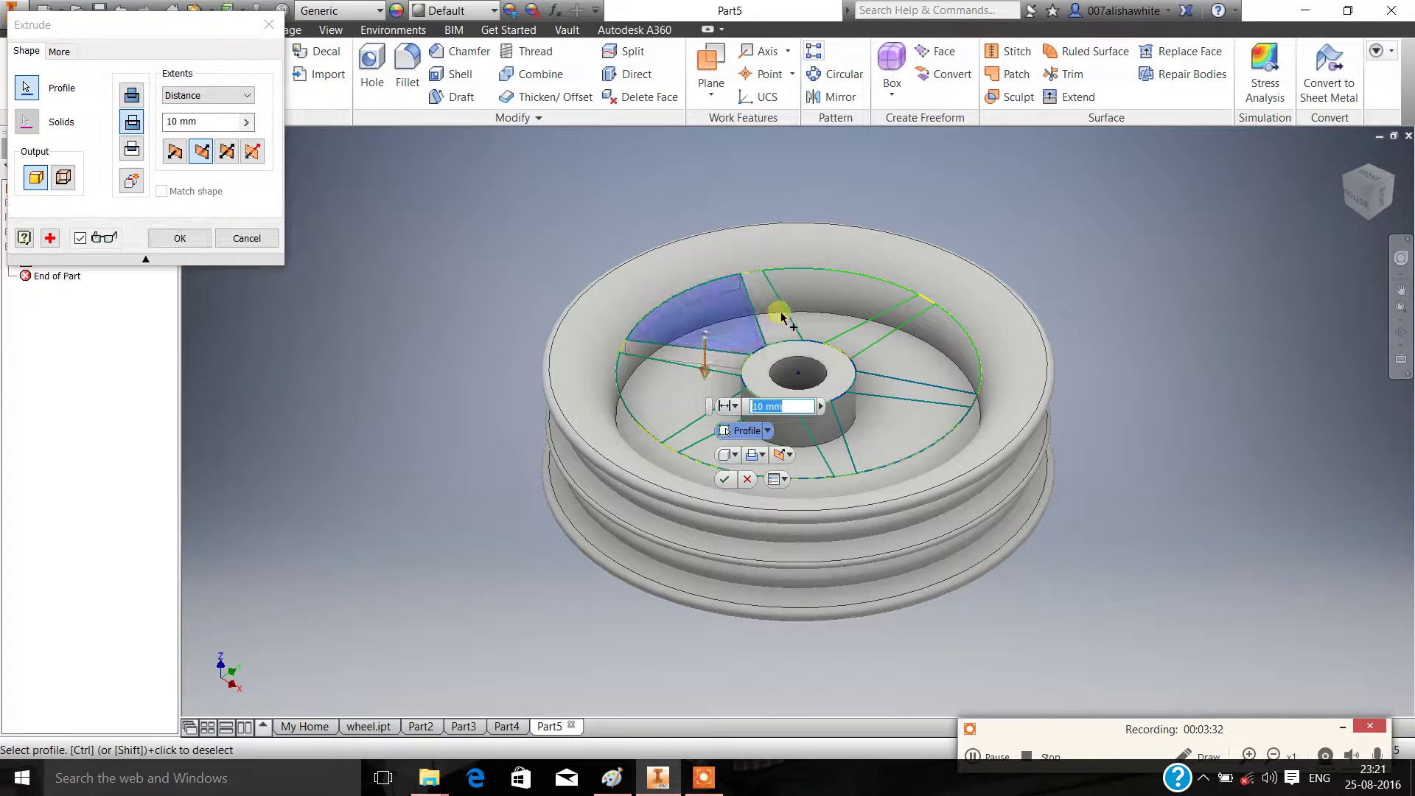
pyautogui.click(825, 308)
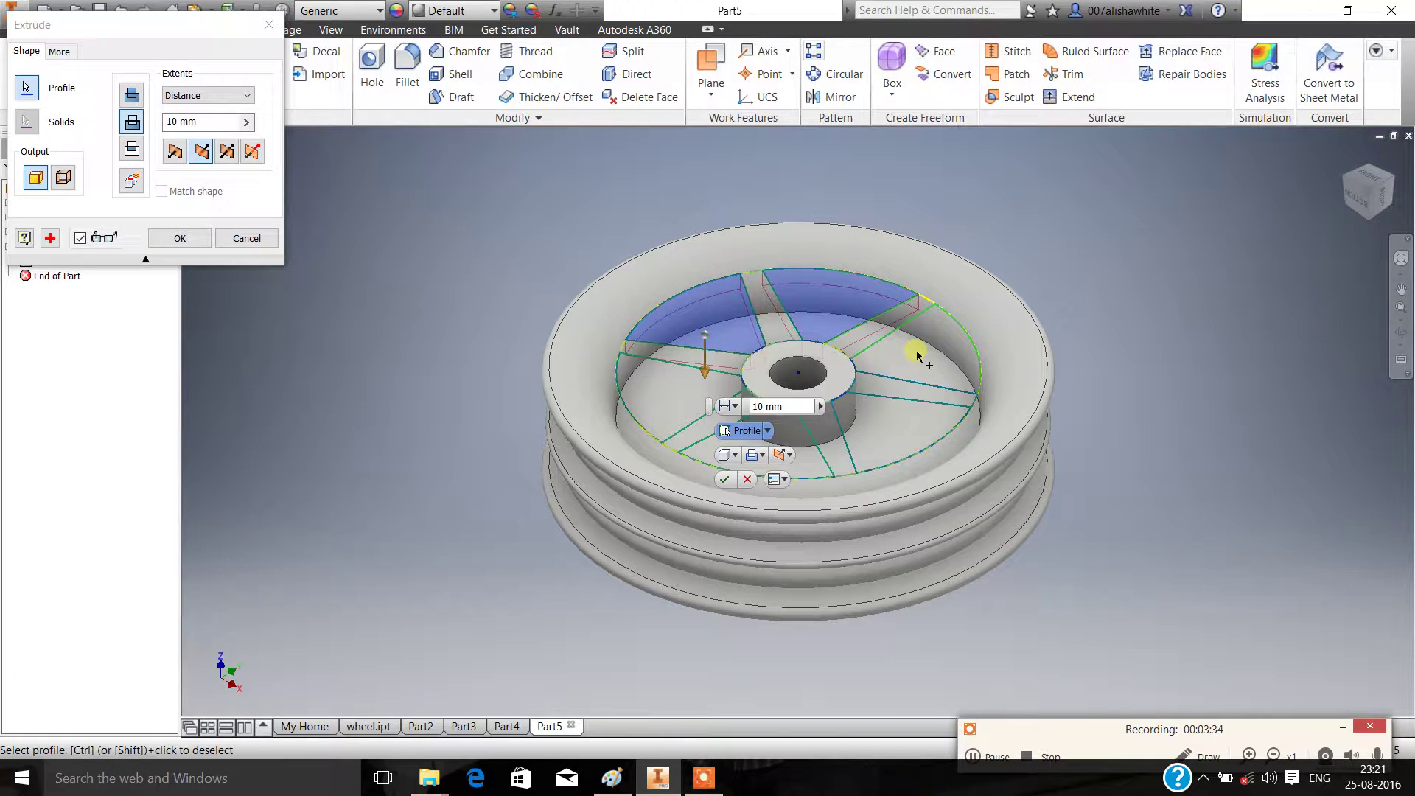
pyautogui.click(918, 356)
pyautogui.click(906, 432)
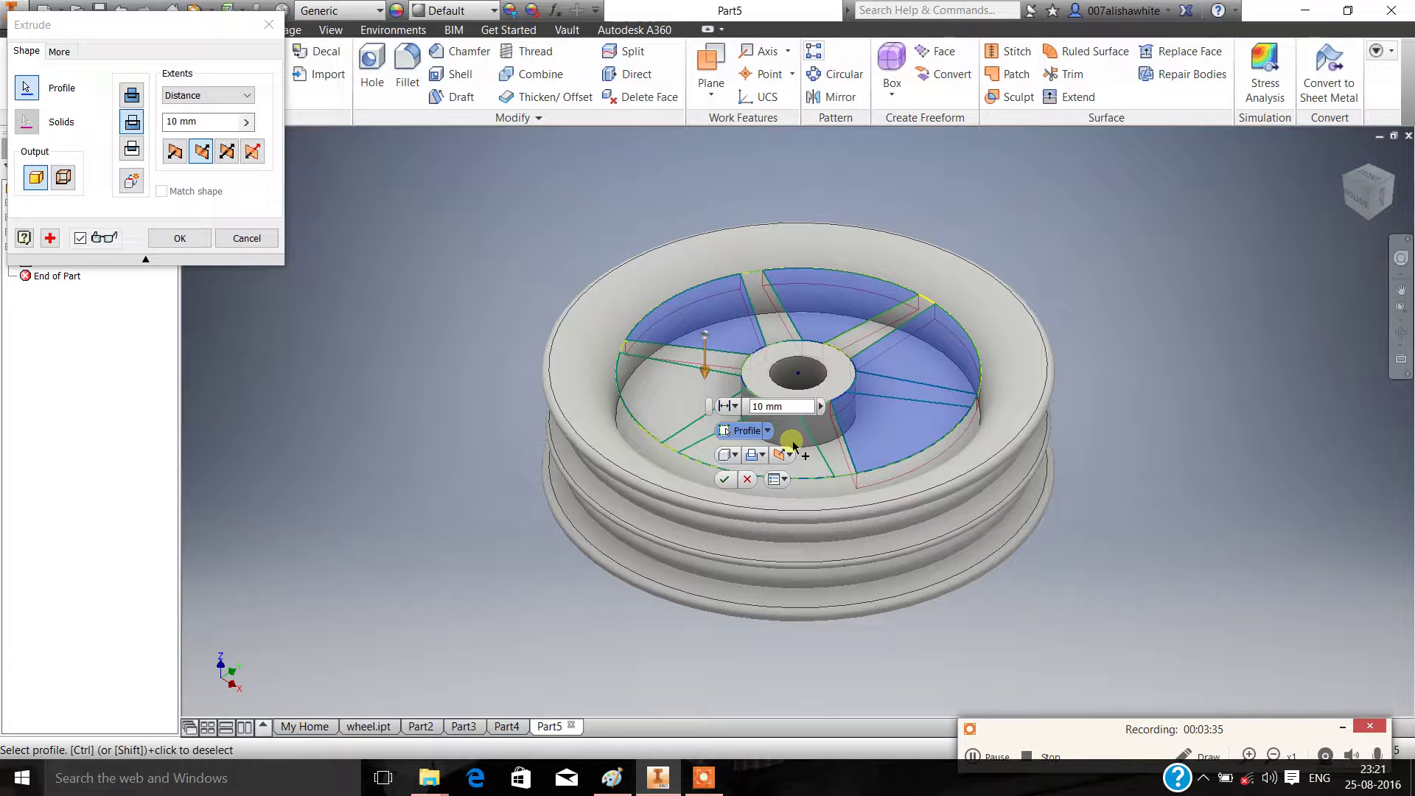
pyautogui.click(695, 436)
pyautogui.click(687, 380)
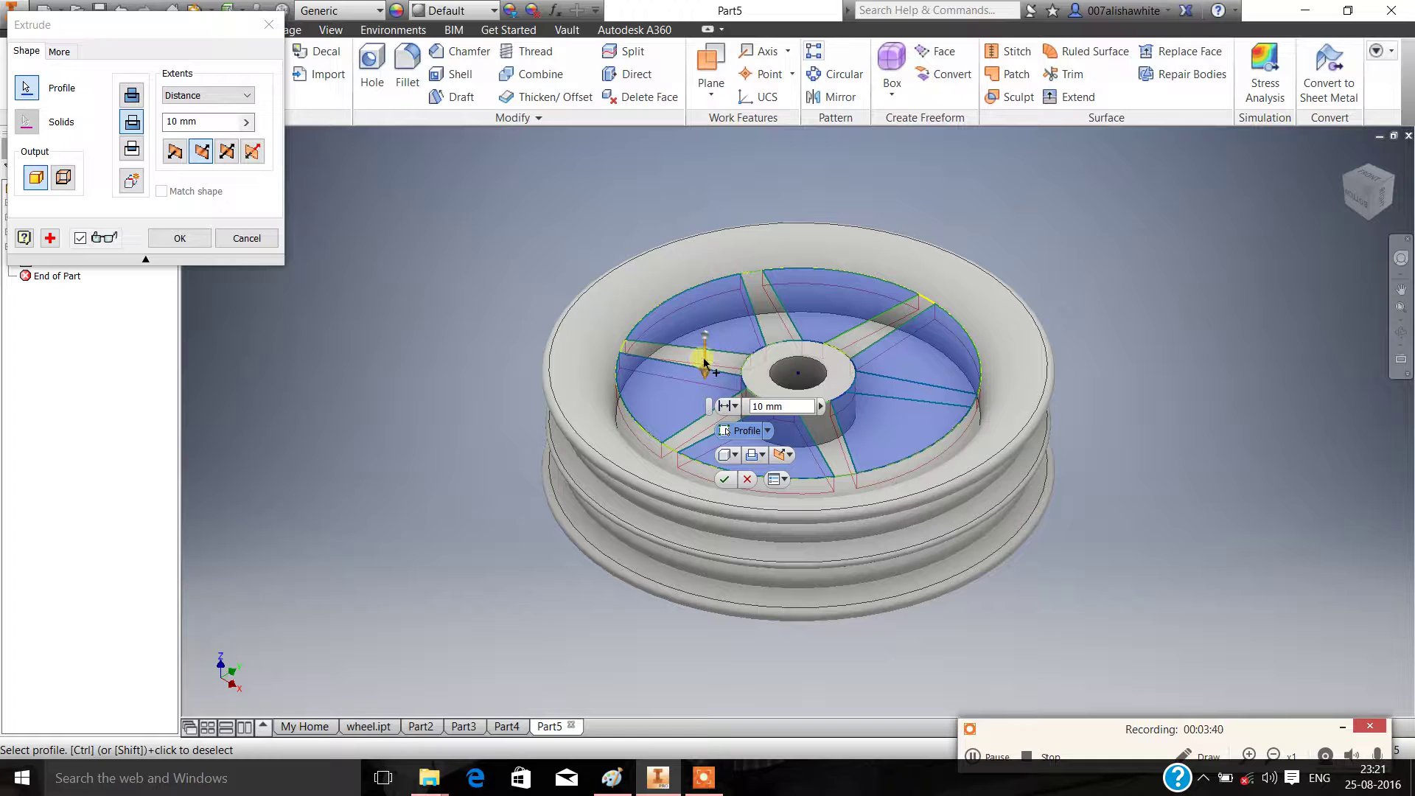
pyautogui.click(704, 361)
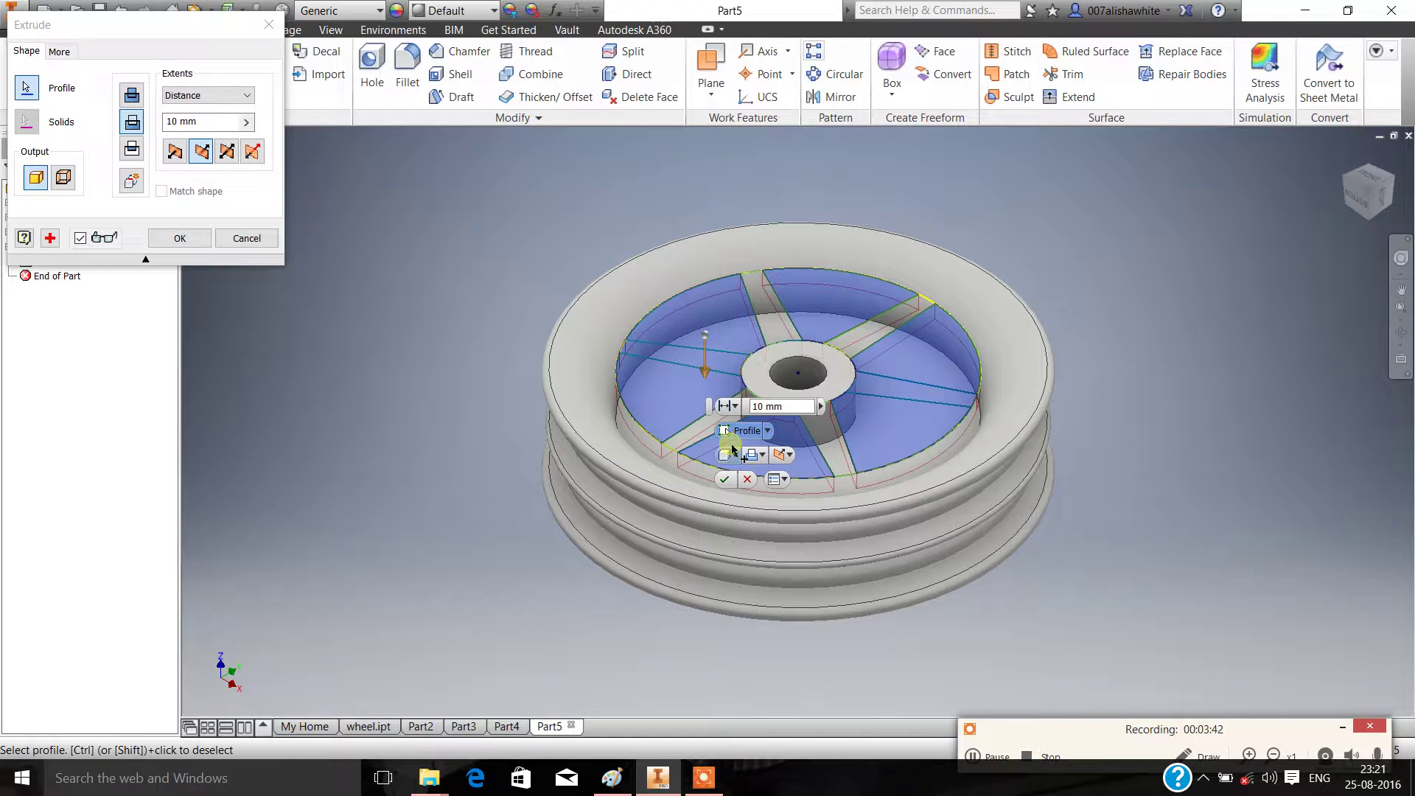
pyautogui.moveTo(707, 376); pyautogui.dragTo(705, 601)
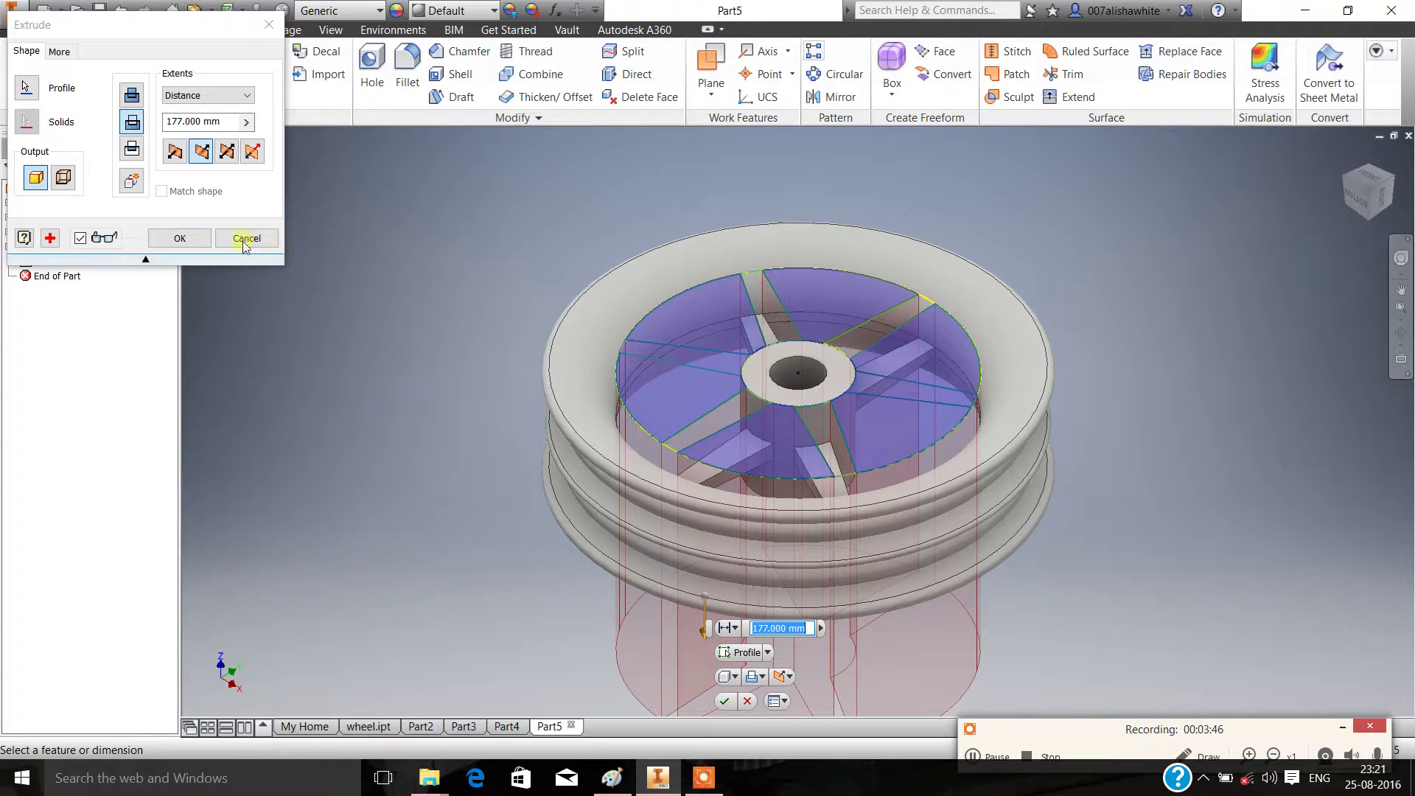
pyautogui.click(180, 238)
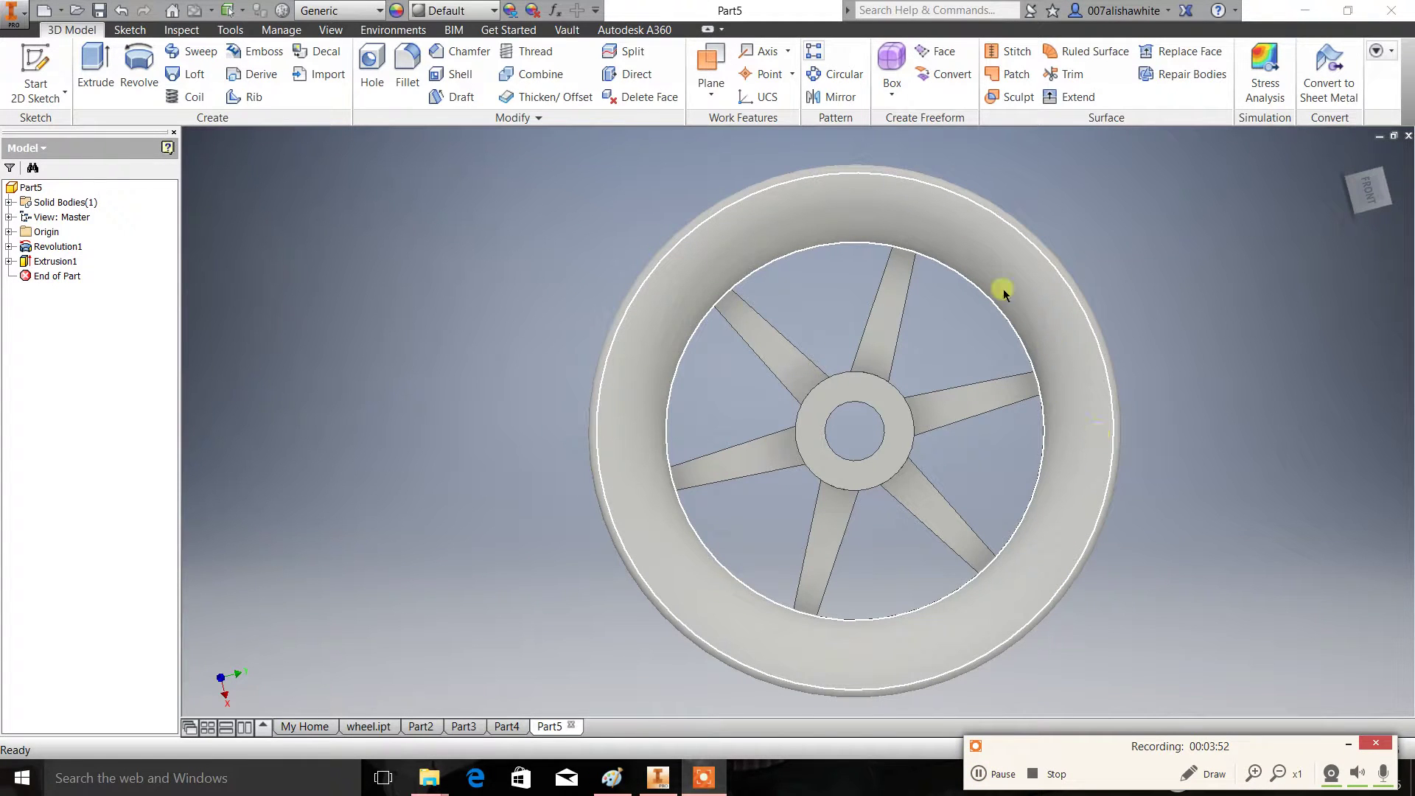
# Check the hub details in the Paint drawing and start a new sketch on the hub's front face in Inventor
pyautogui.moveTo(1381, 193)
pyautogui.mouseDown()
pyautogui.moveTo(1239, 184)
pyautogui.moveTo(734, 285)
pyautogui.moveTo(298, 397)
pyautogui.moveTo(887, 445)
pyautogui.moveTo(1052, 727)
pyautogui.moveTo(1214, 497)
pyautogui.moveTo(307, 581)
pyautogui.moveTo(718, 515)
pyautogui.moveTo(895, 509)
pyautogui.moveTo(527, 408)
pyautogui.moveTo(413, 543)
pyautogui.moveTo(268, 626)
pyautogui.moveTo(212, 420)
pyautogui.moveTo(379, 468)
pyautogui.moveTo(1320, 216)
pyautogui.mouseUp()
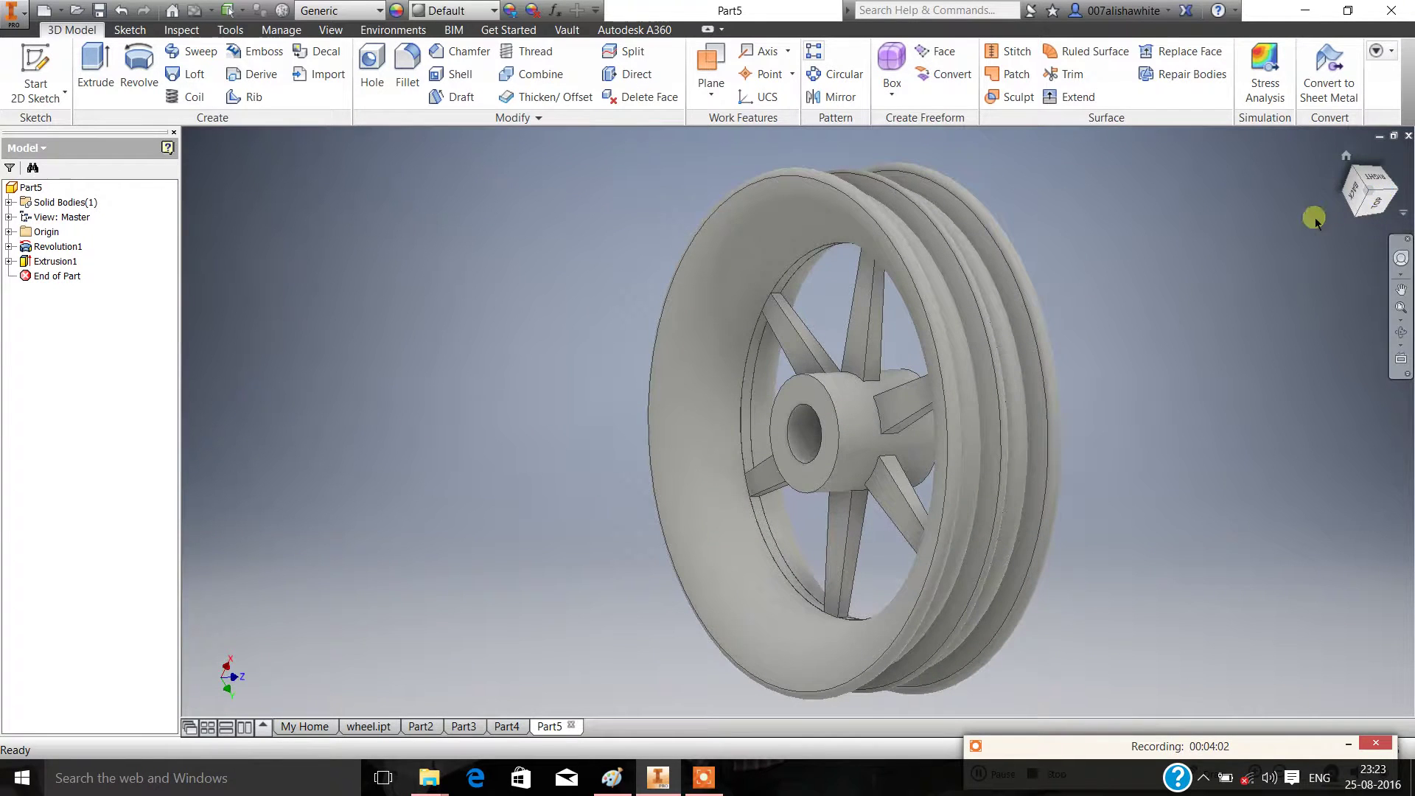
pyautogui.click(1342, 158)
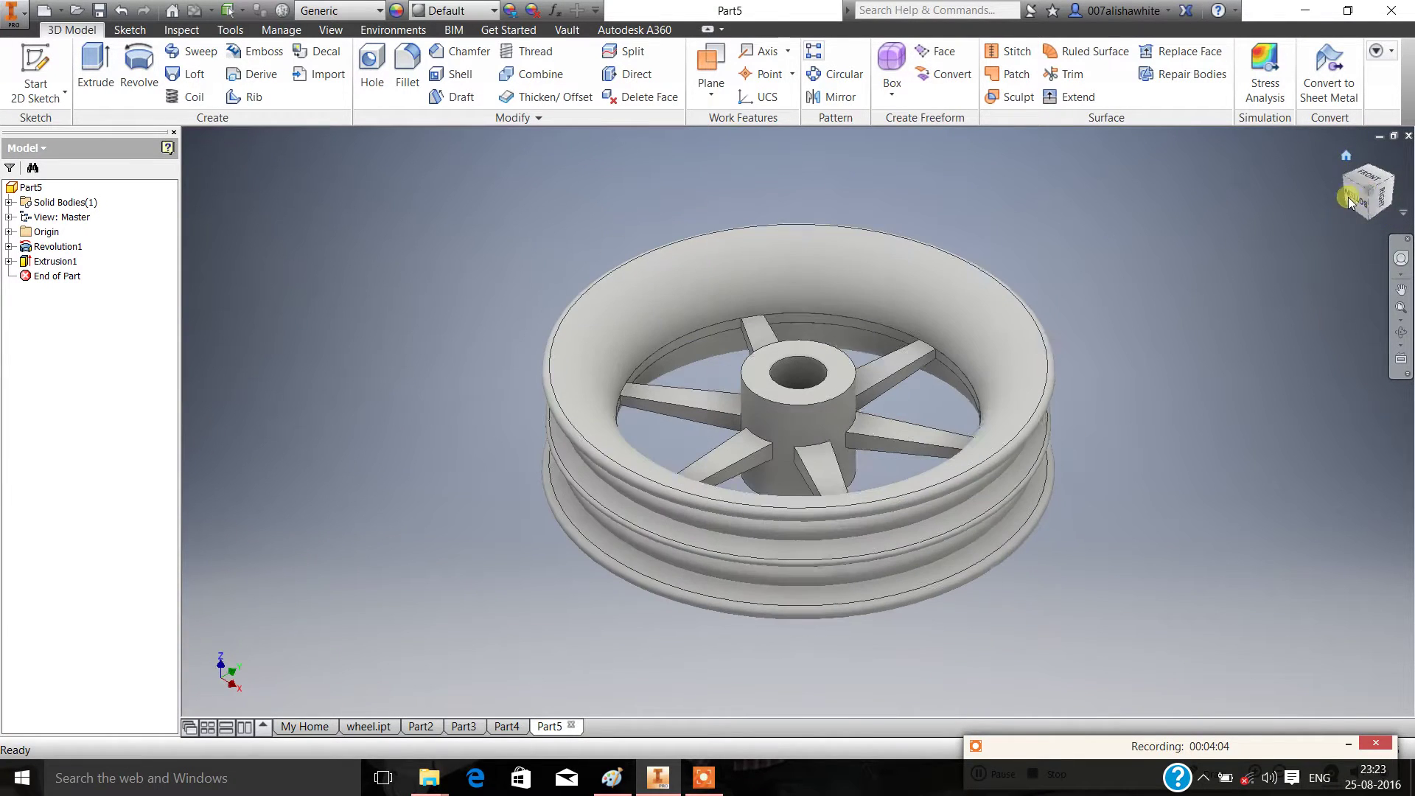
pyautogui.click(1363, 212)
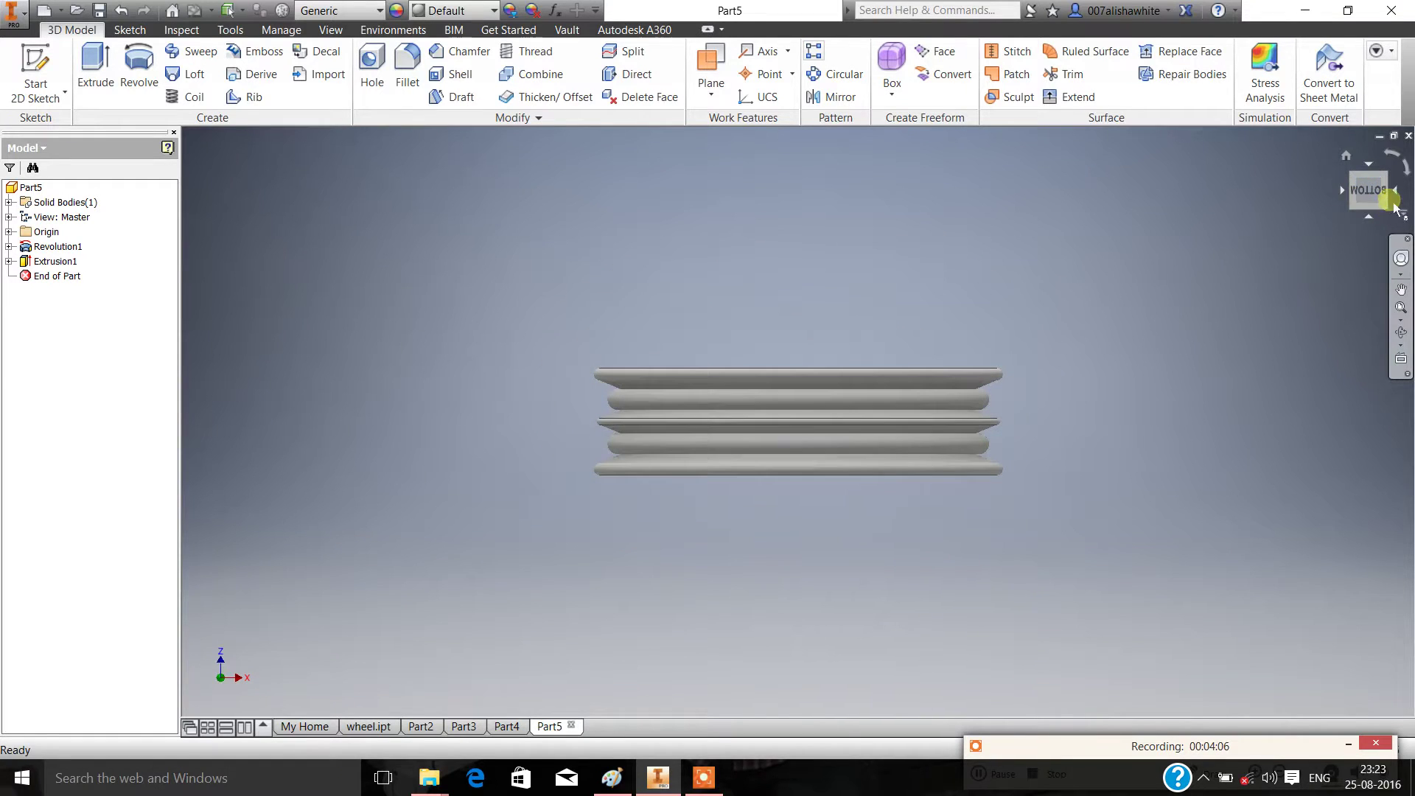
pyautogui.click(1373, 165)
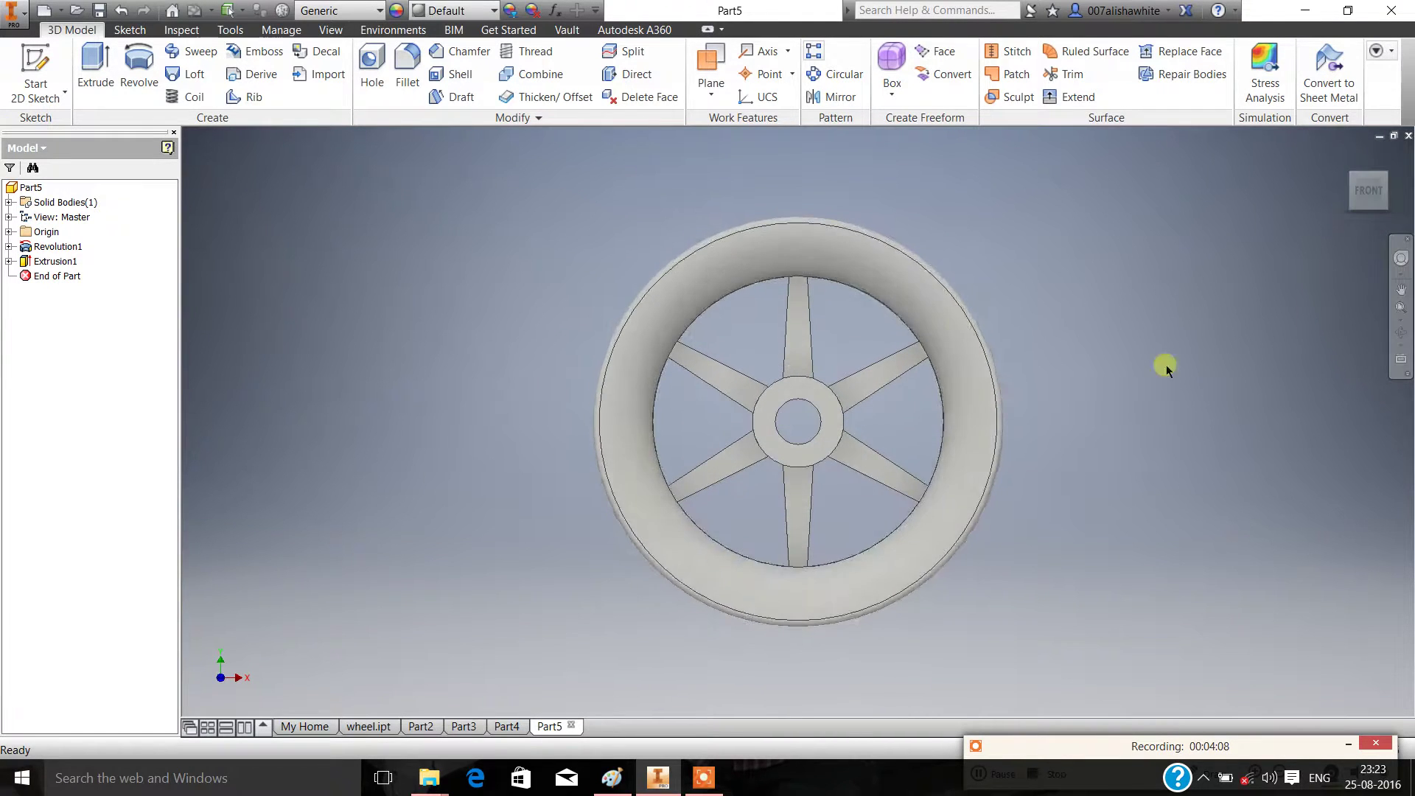
pyautogui.scroll(-5, 866, 378)
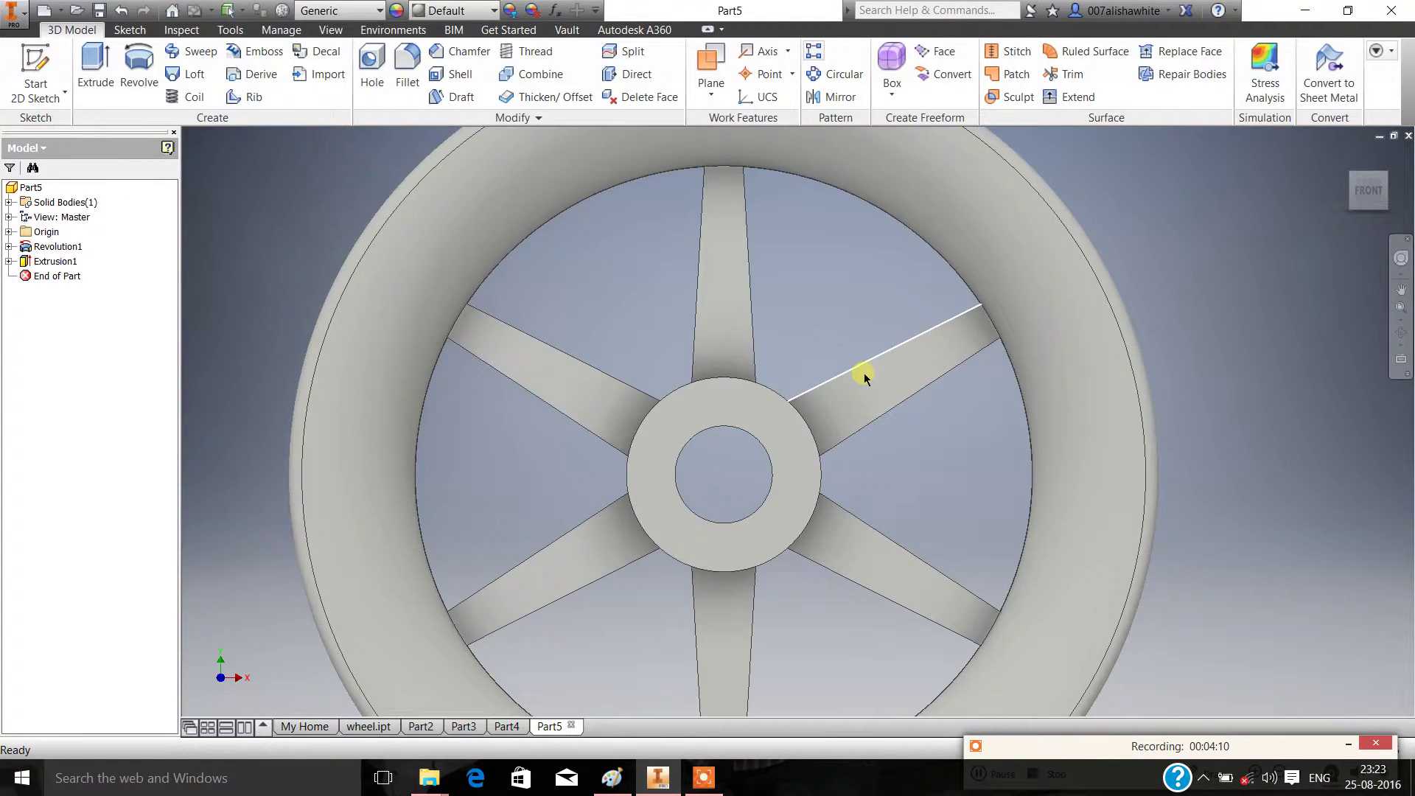
pyautogui.click(624, 787)
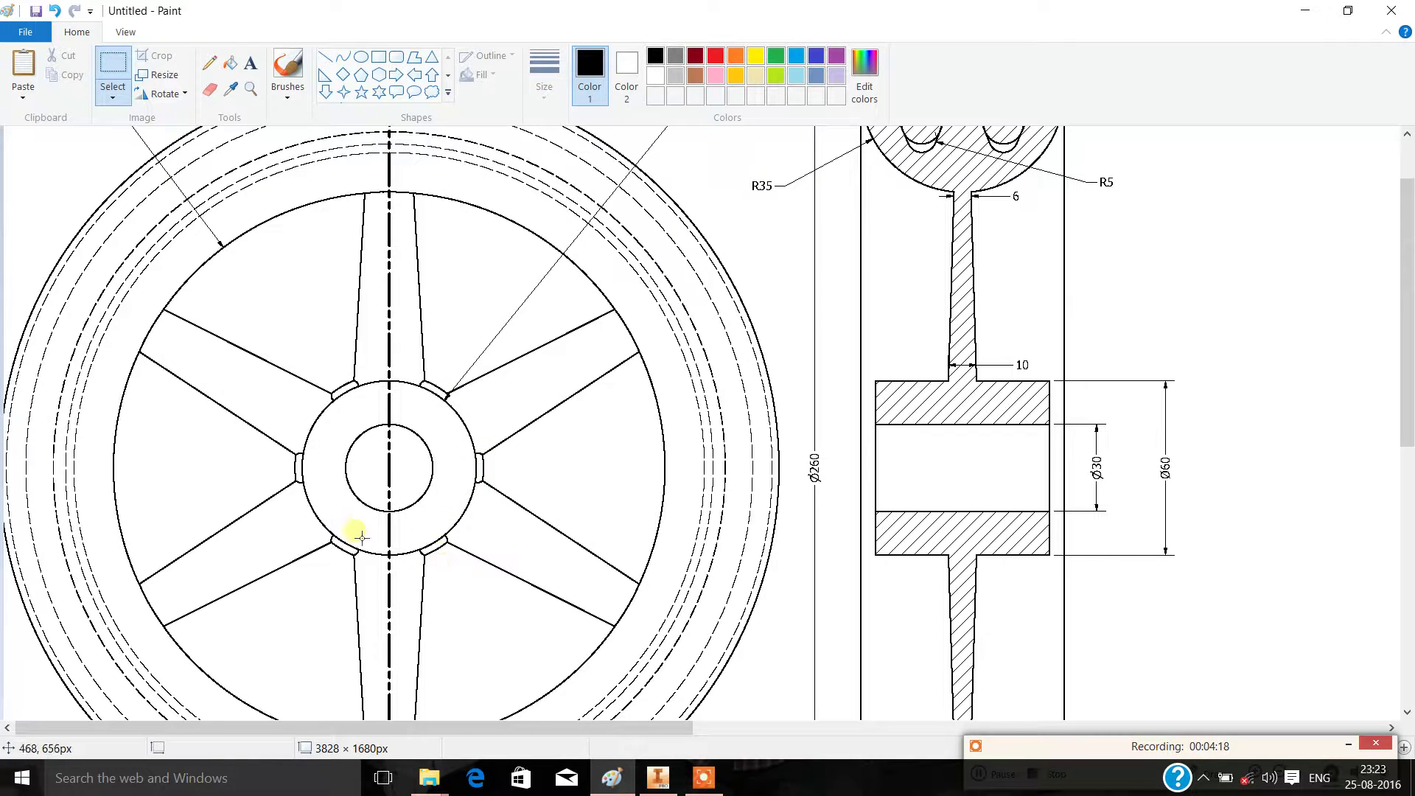
pyautogui.click(652, 783)
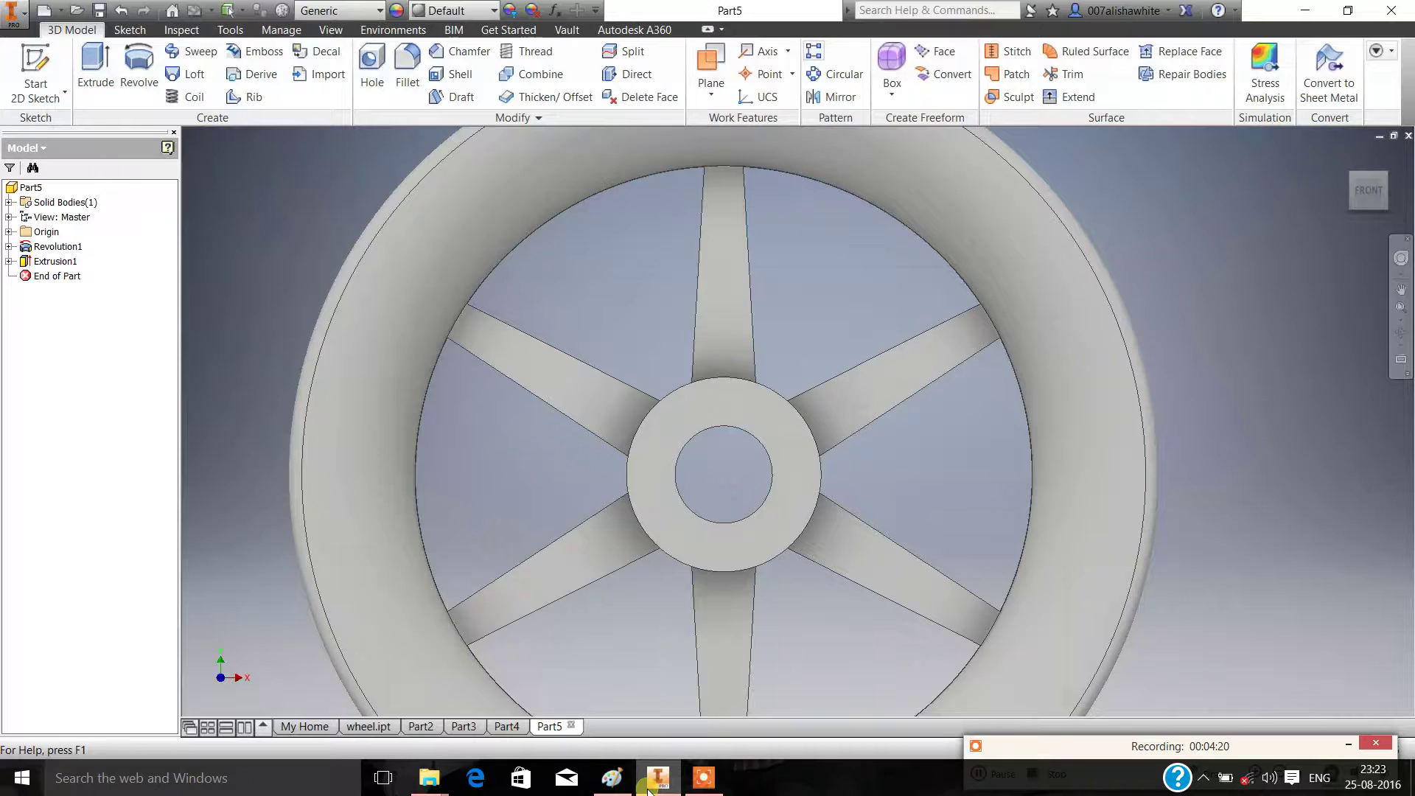
pyautogui.click(723, 414)
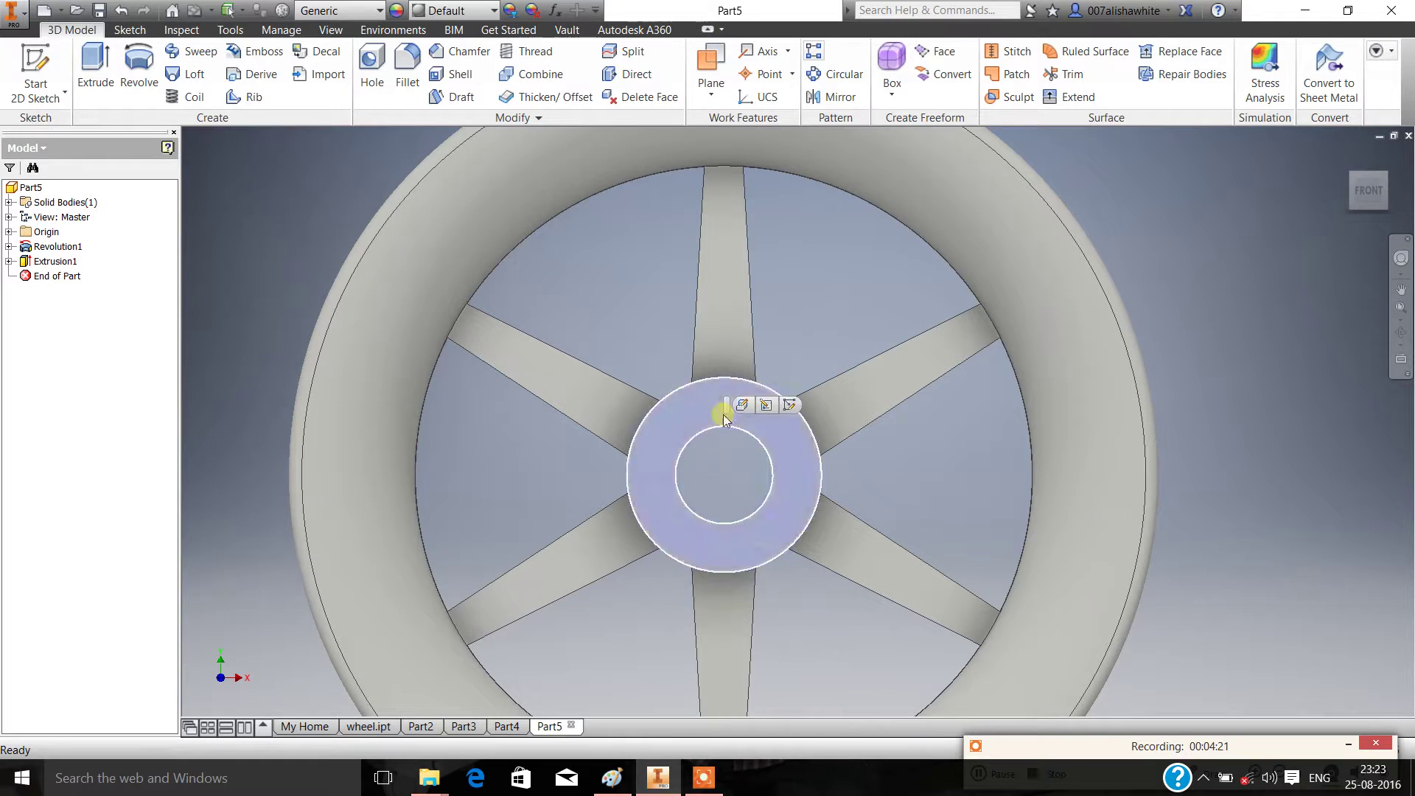
pyautogui.click(35, 96)
pyautogui.click(68, 128)
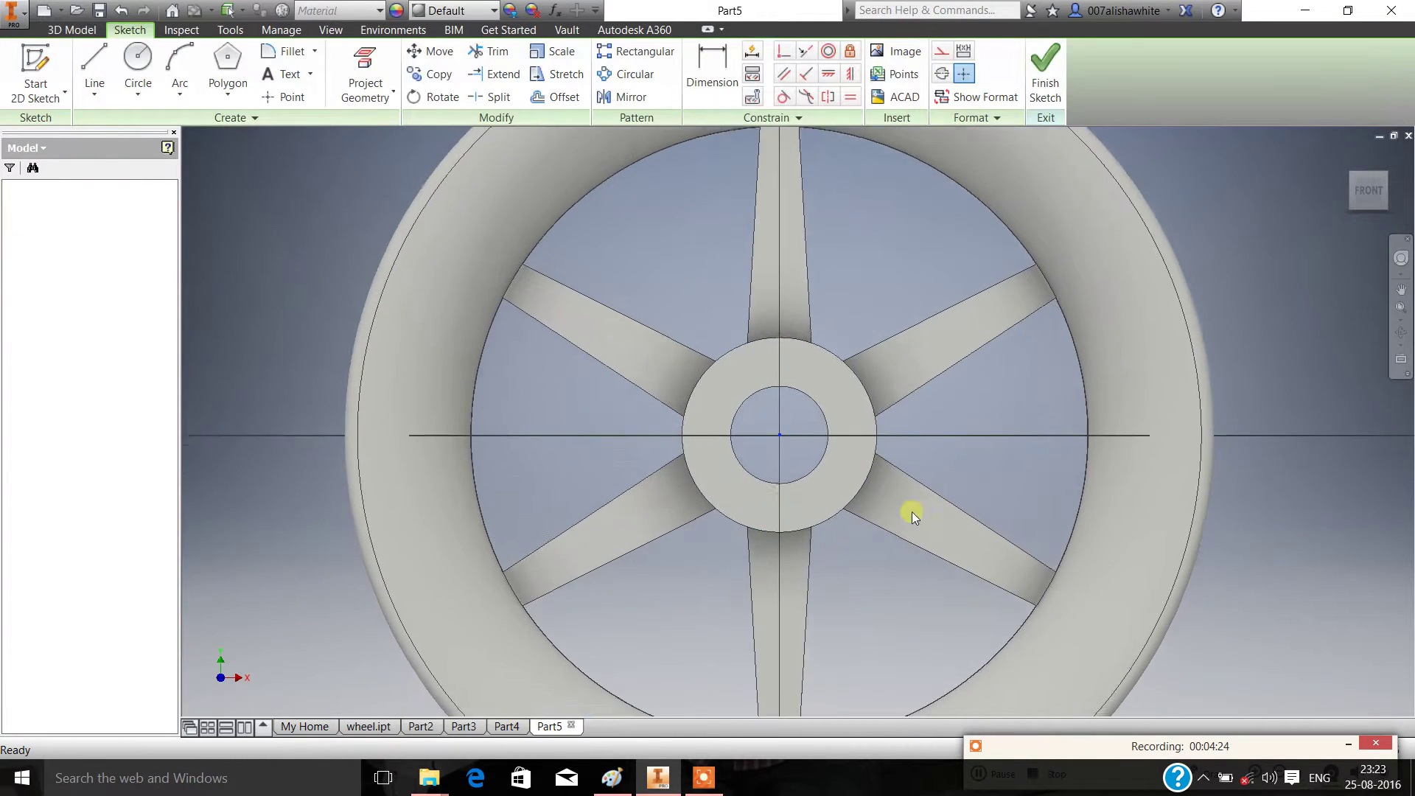
# Draw two concentric circles of 60 mm and 64 mm diameter centred on the hub
pyautogui.click(138, 65)
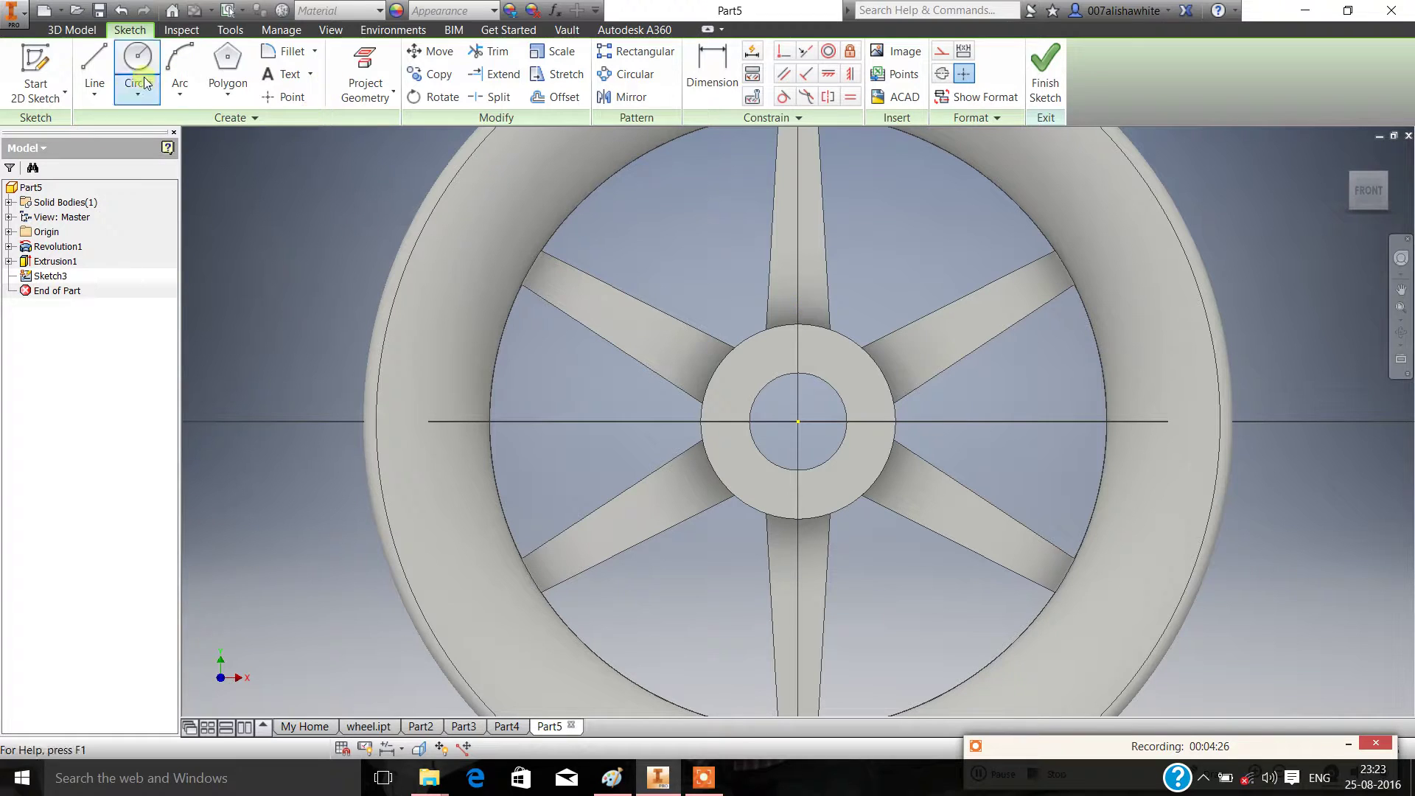
pyautogui.click(799, 422)
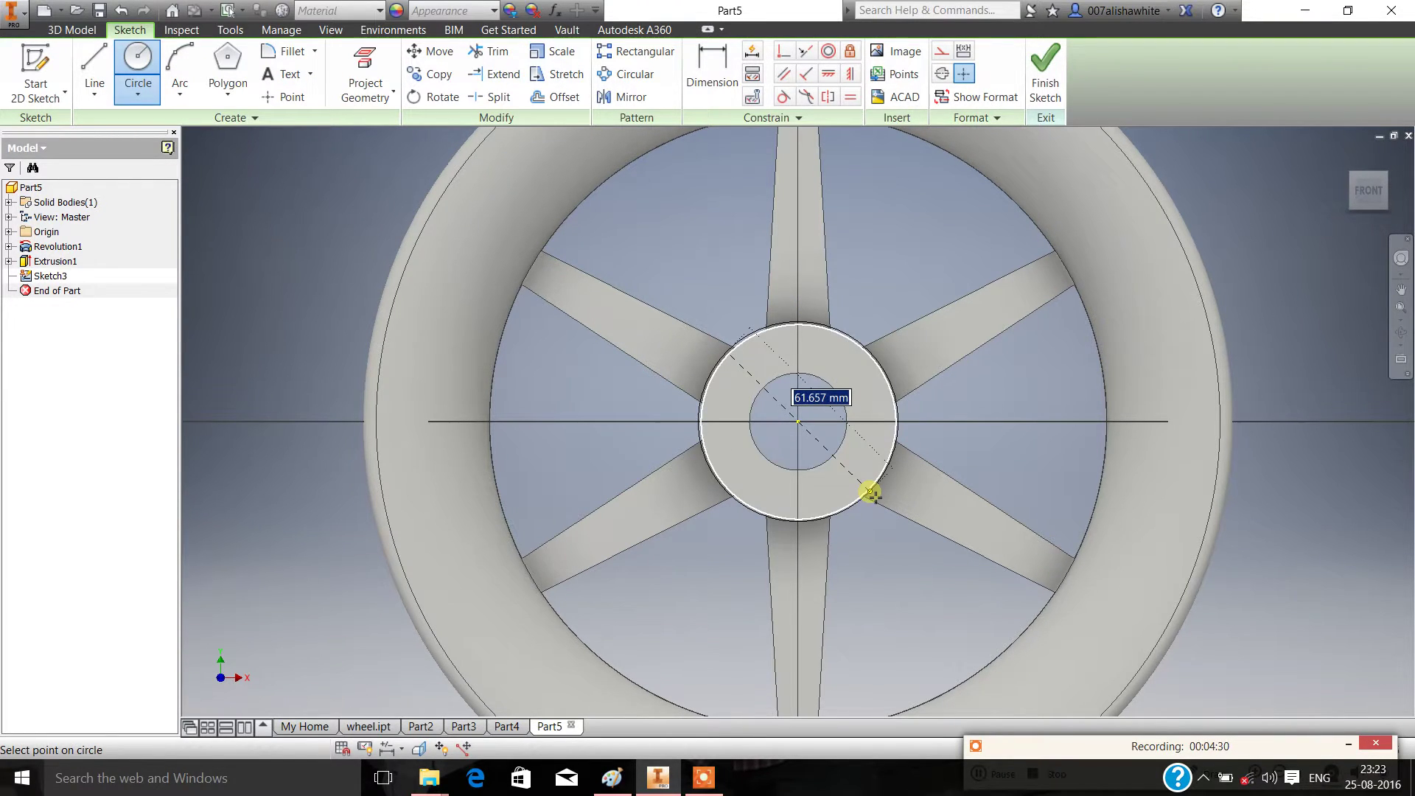
pyautogui.write('60')
pyautogui.press('Return')
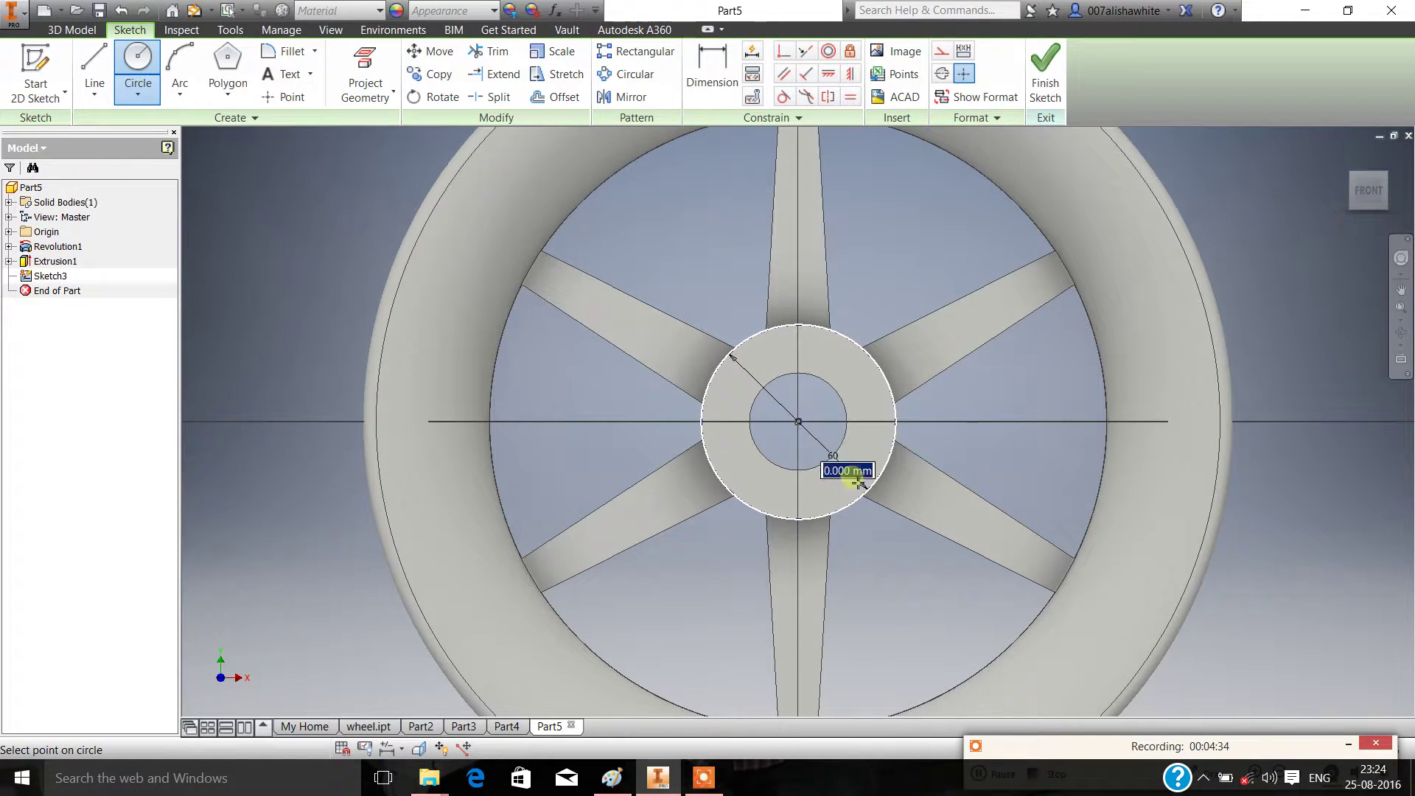
pyautogui.click(798, 421)
pyautogui.write('64')
pyautogui.press('Return')
pyautogui.scroll(-2, 831, 264)
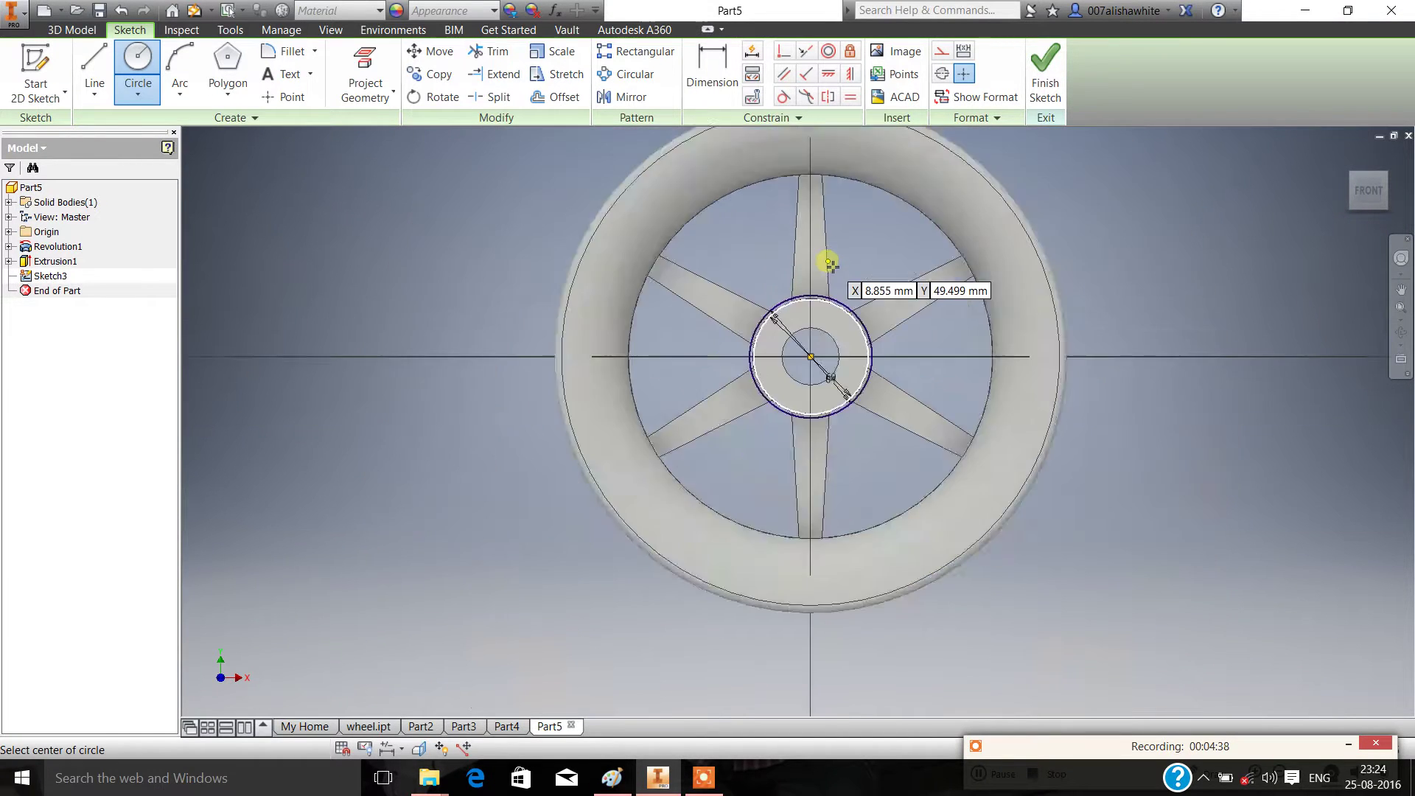
pyautogui.scroll(4, 831, 264)
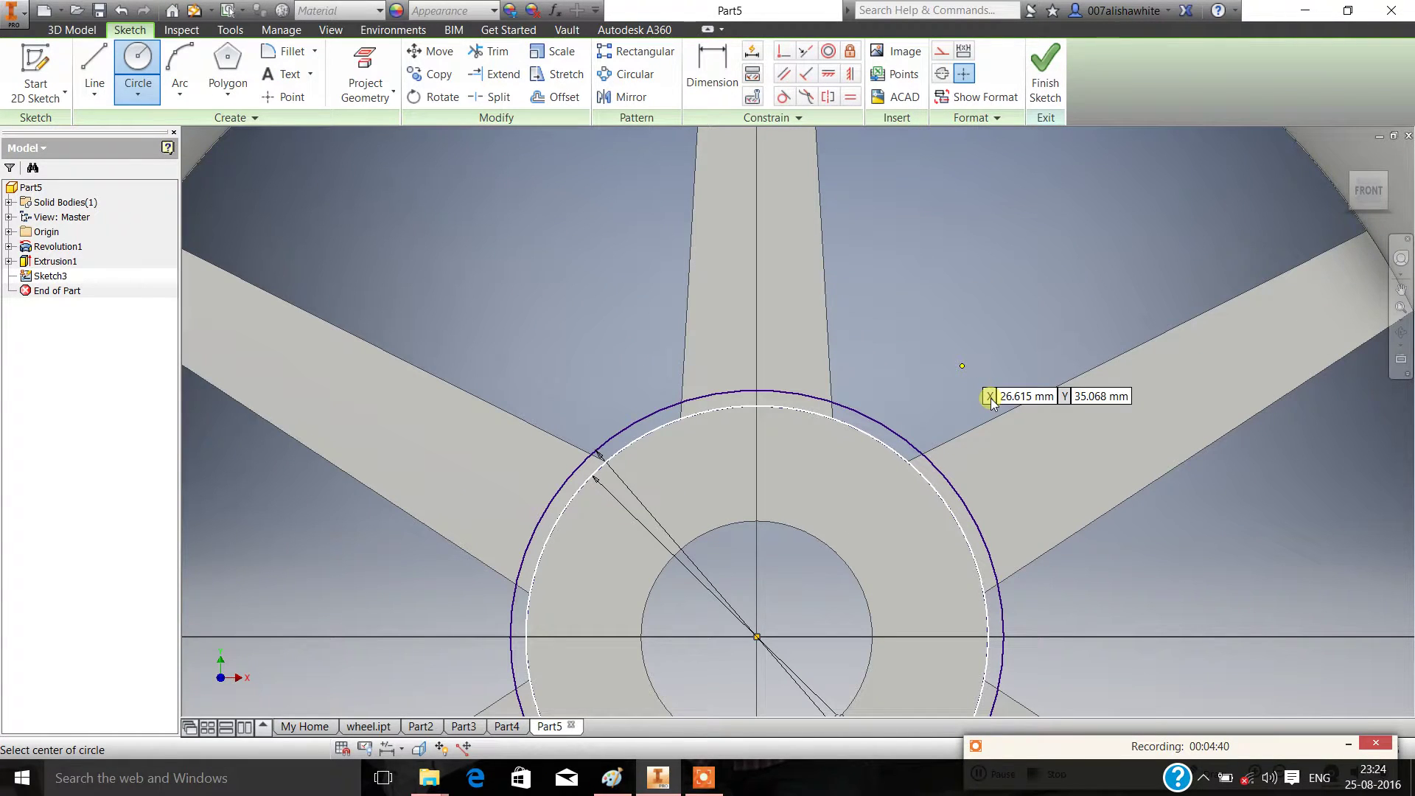
# Draw a short vertical line joining the two hub circles beside the right edge of the top spoke
pyautogui.press('l')
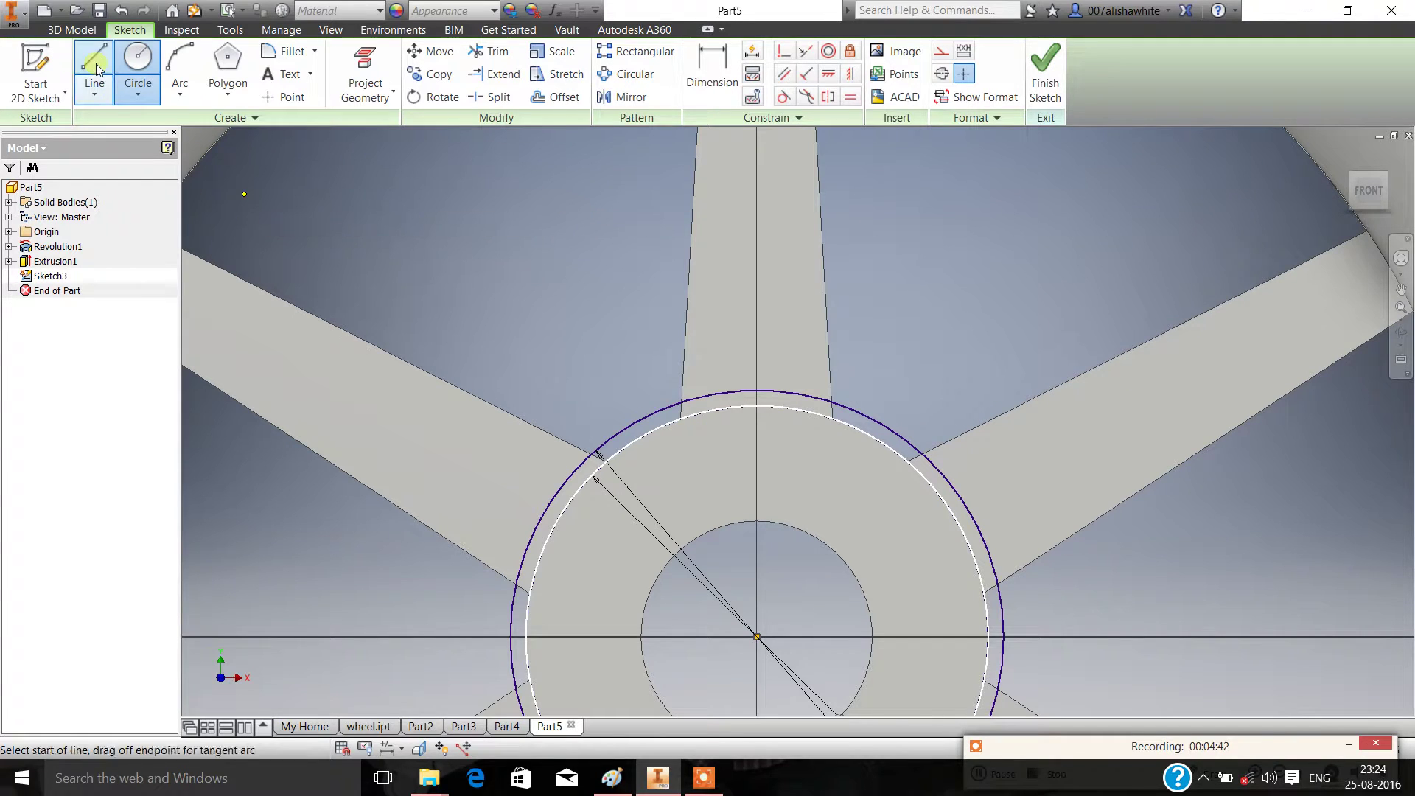
pyautogui.scroll(2, 1049, 498)
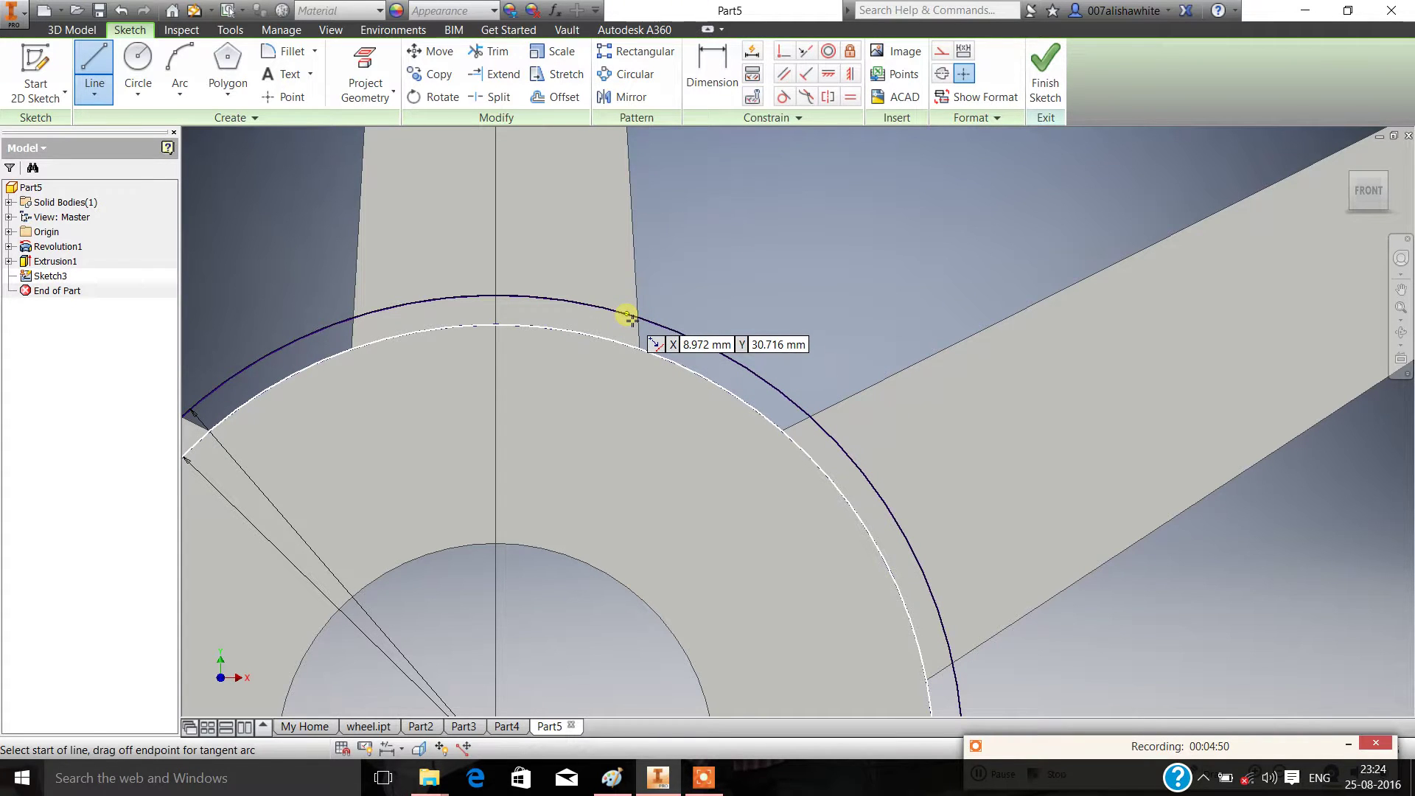
pyautogui.click(629, 345)
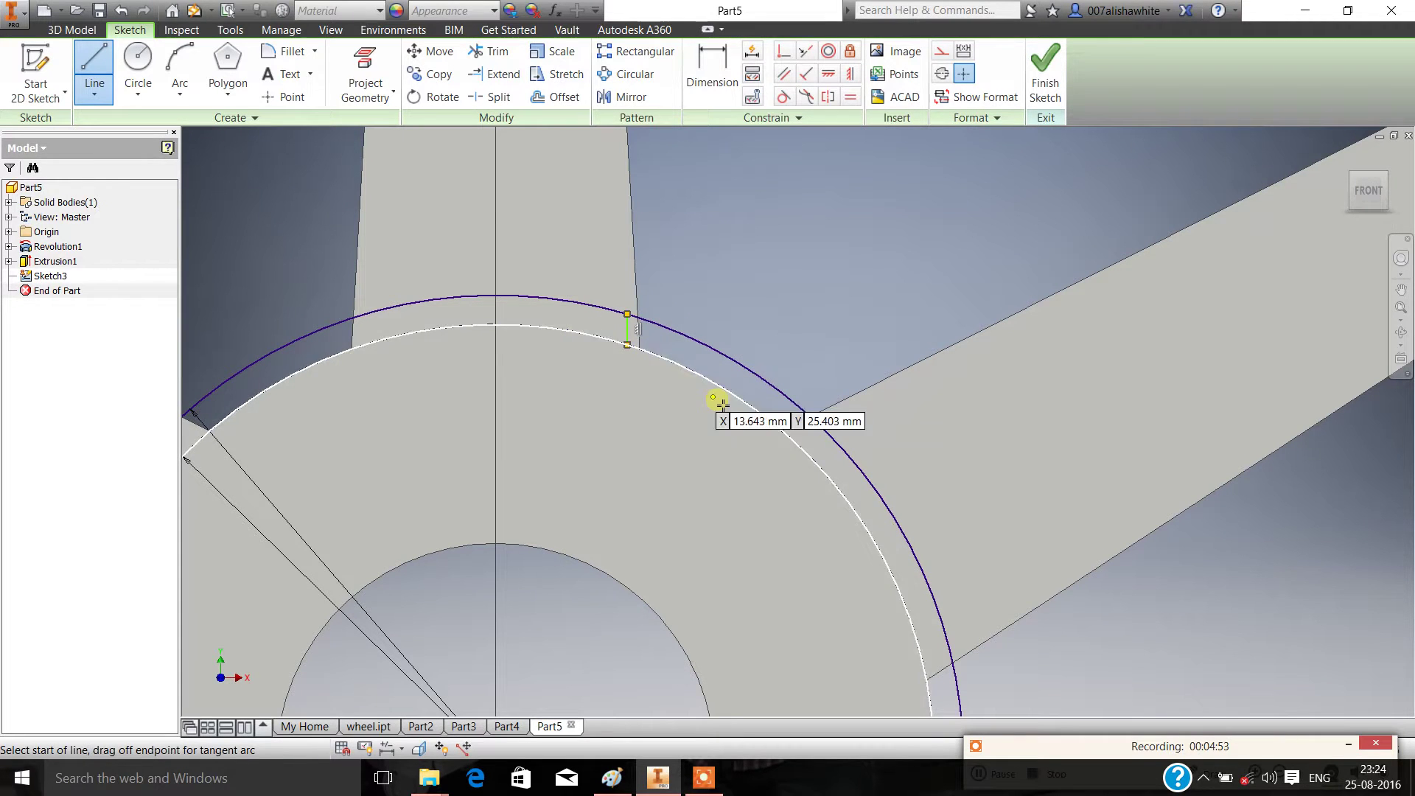
# Try to join the two hub circles with a line at the upper edge of the upper-right spoke
pyautogui.click(821, 429)
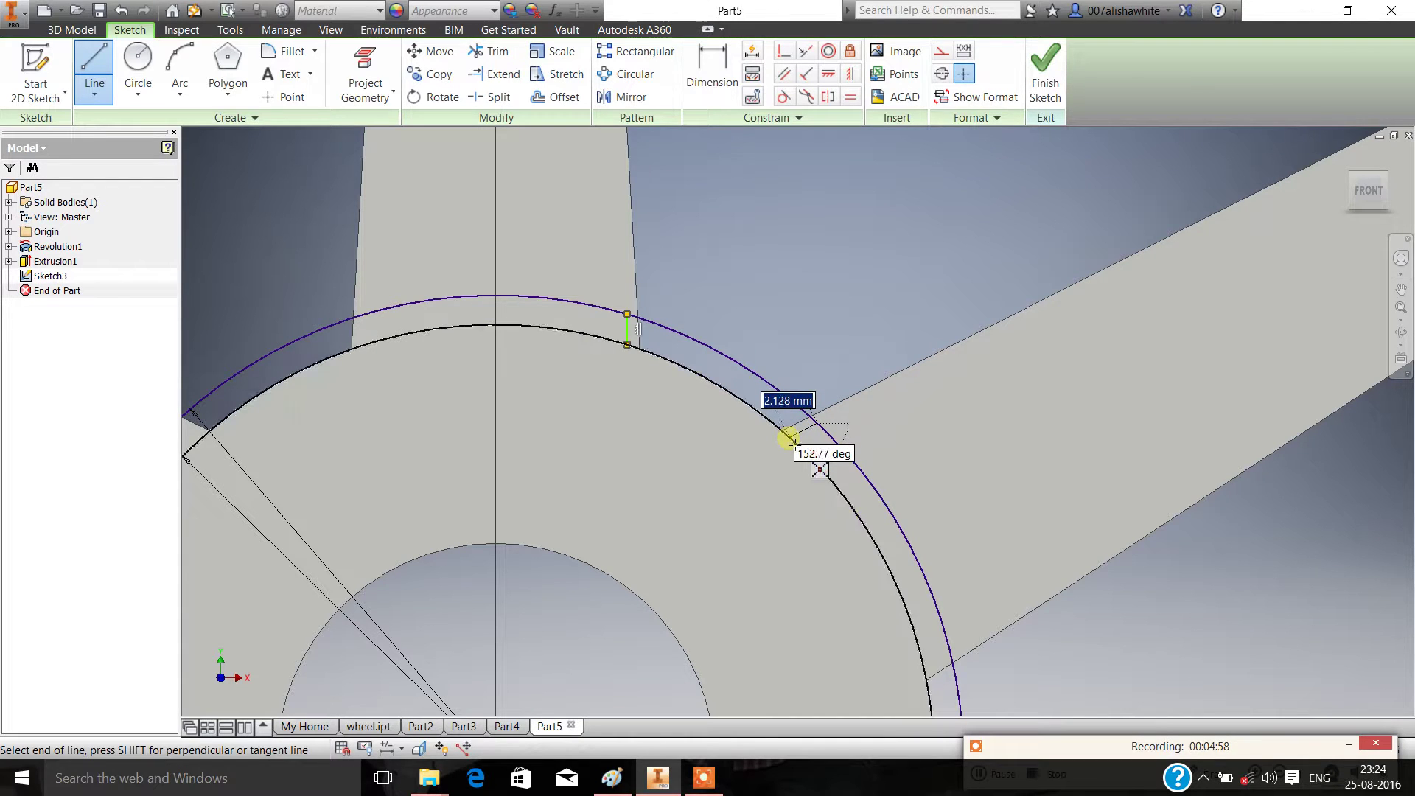
pyautogui.click(790, 440)
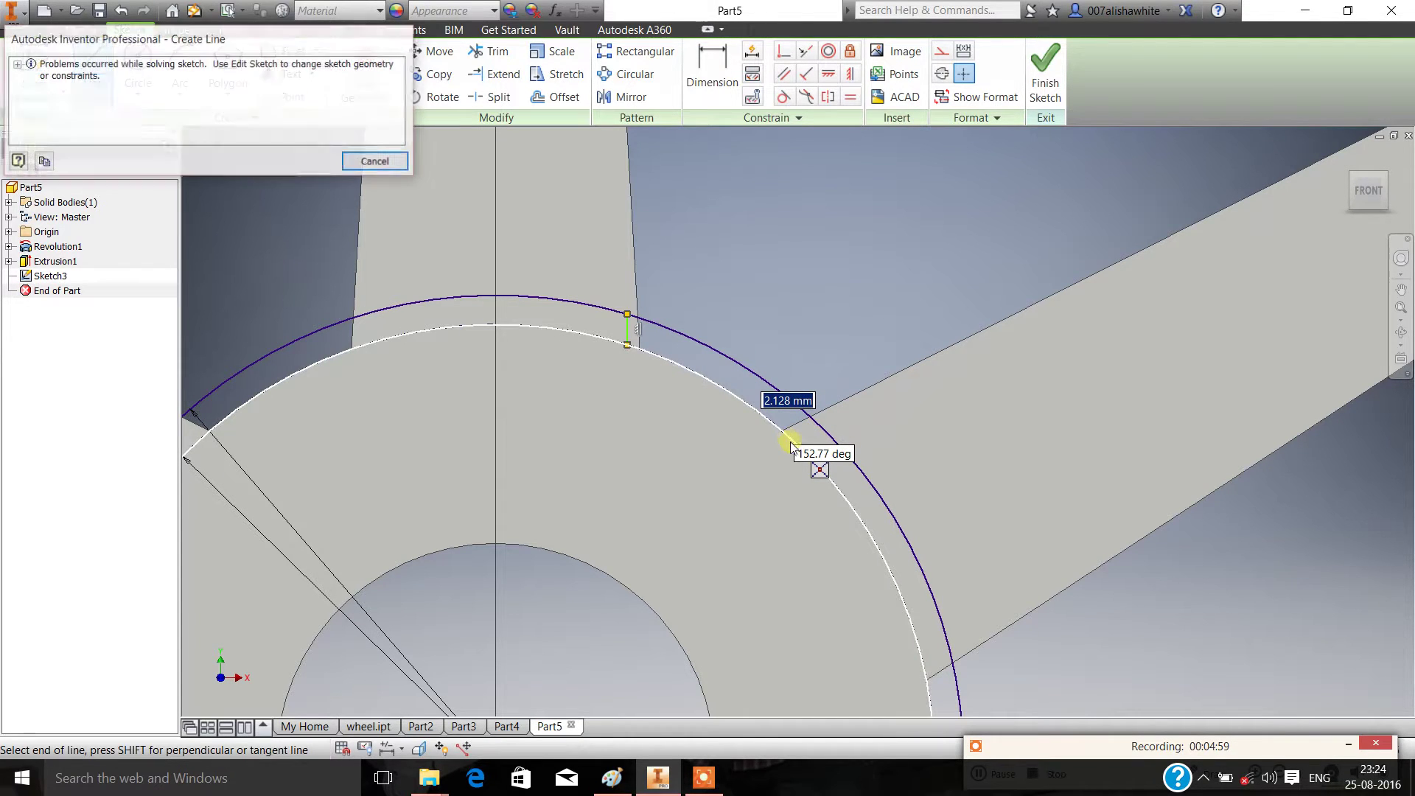
pyautogui.click(376, 162)
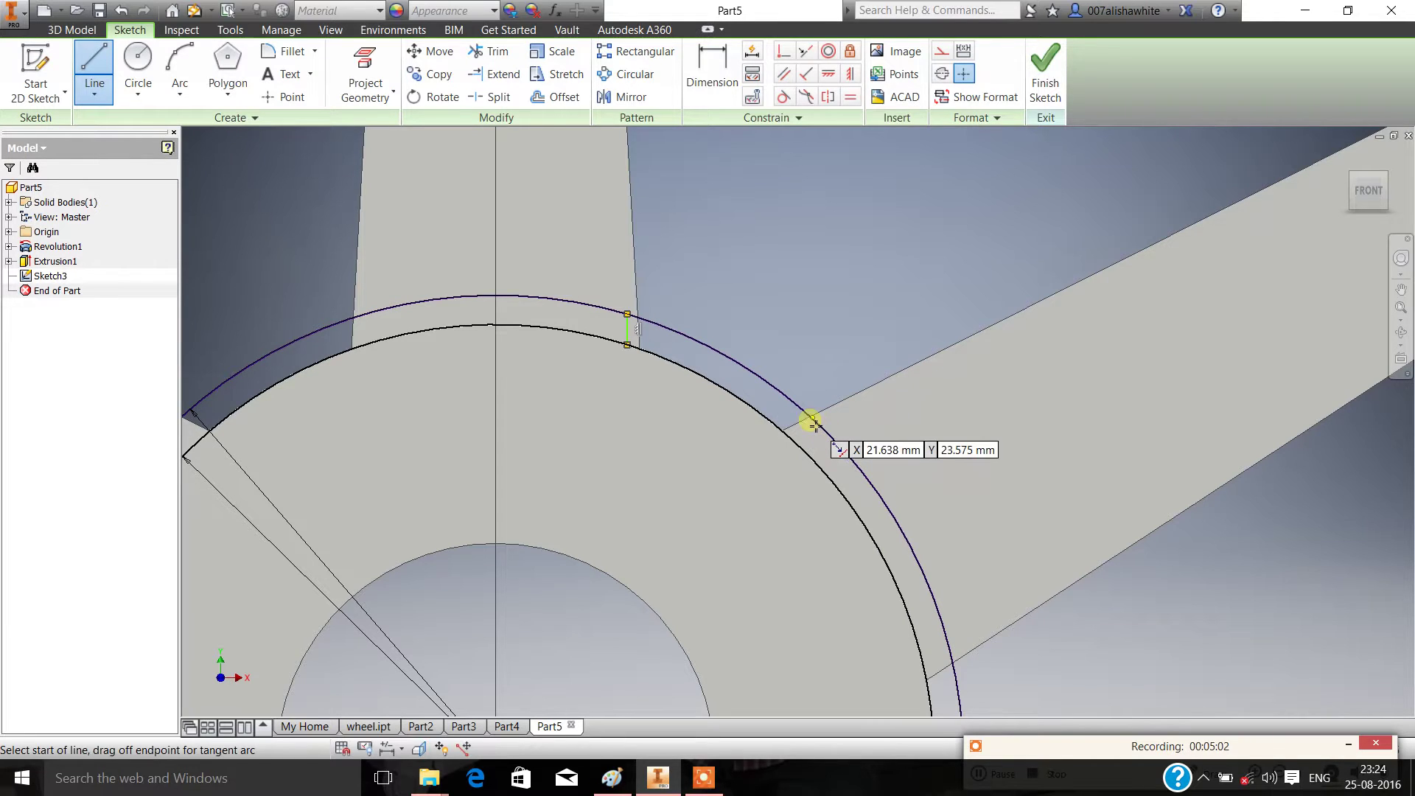
pyautogui.click(818, 427)
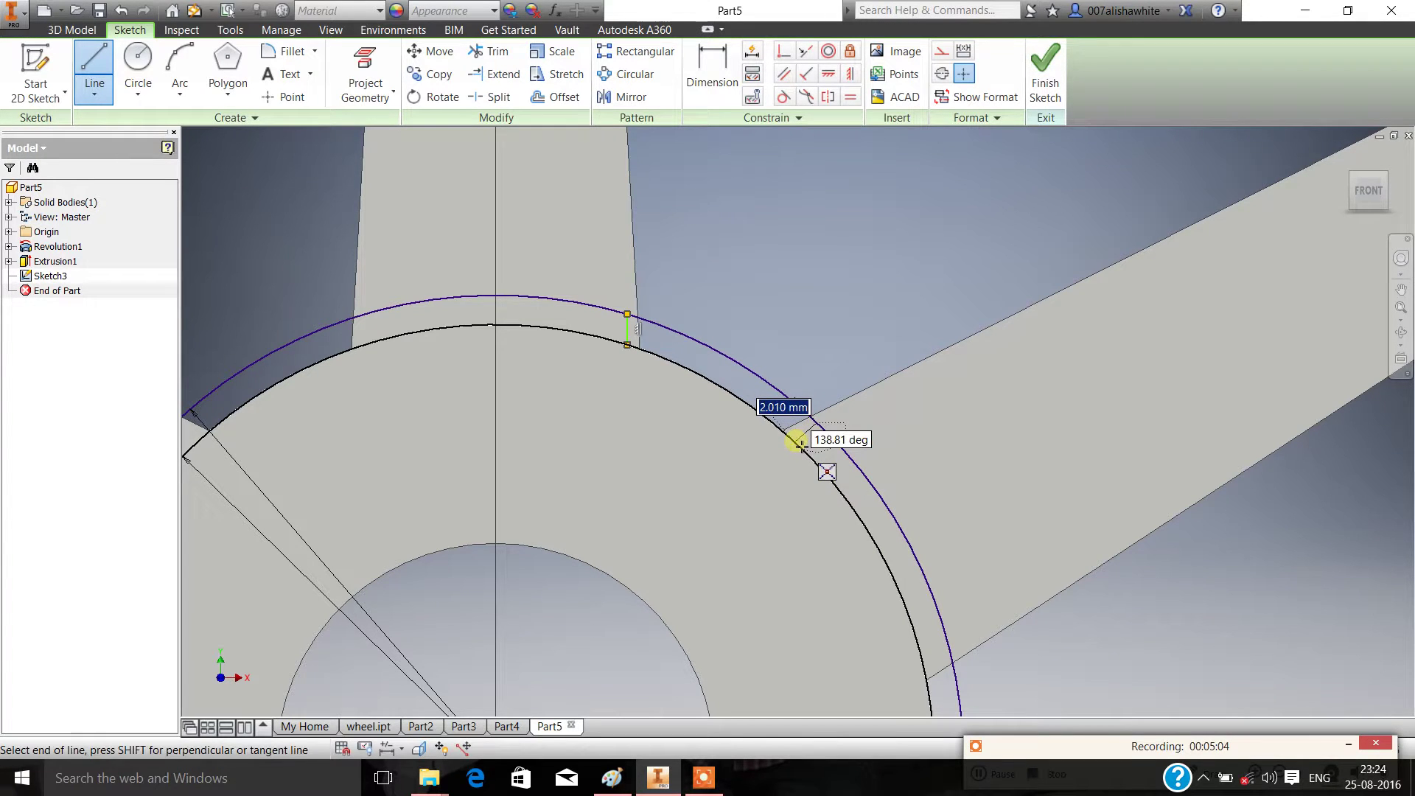
pyautogui.click(795, 443)
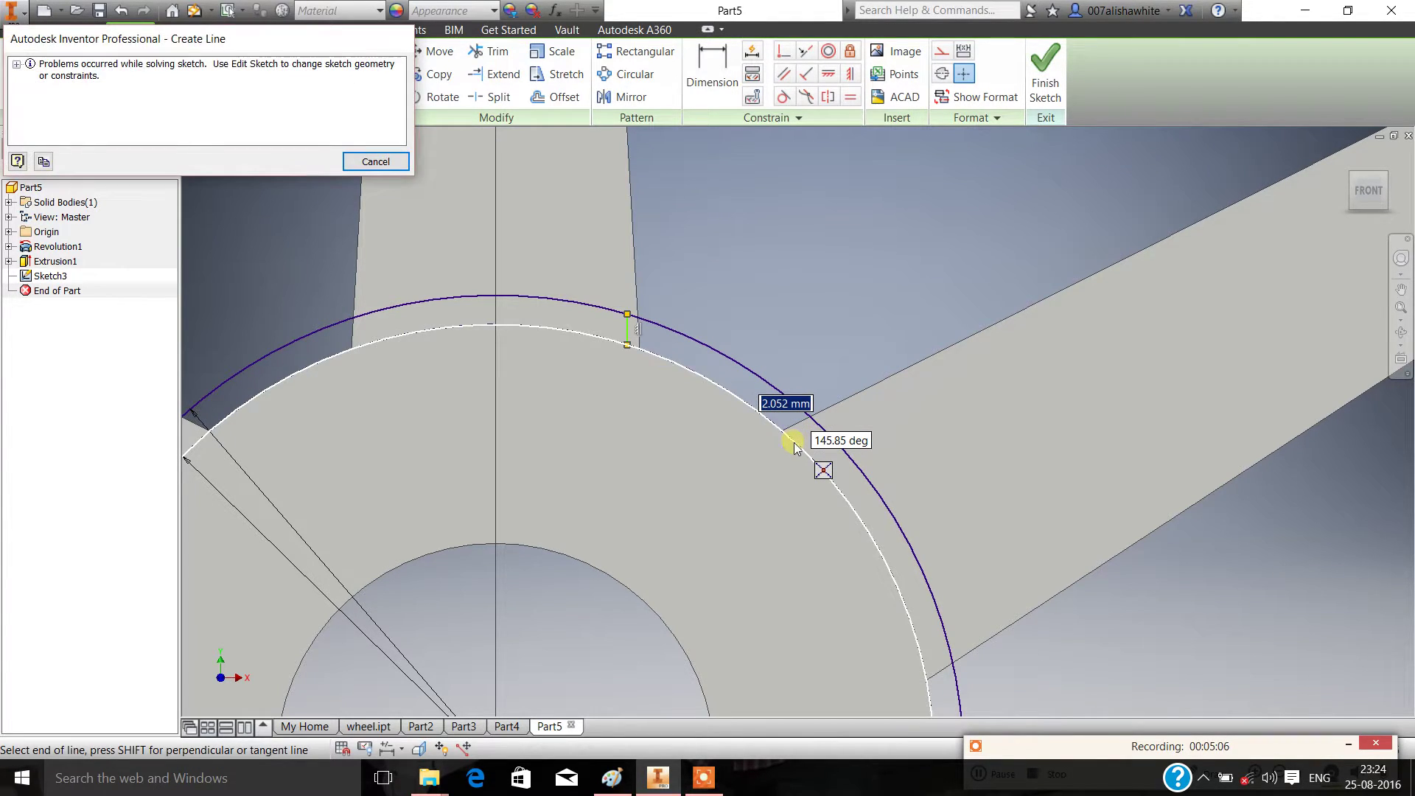
pyautogui.click(375, 162)
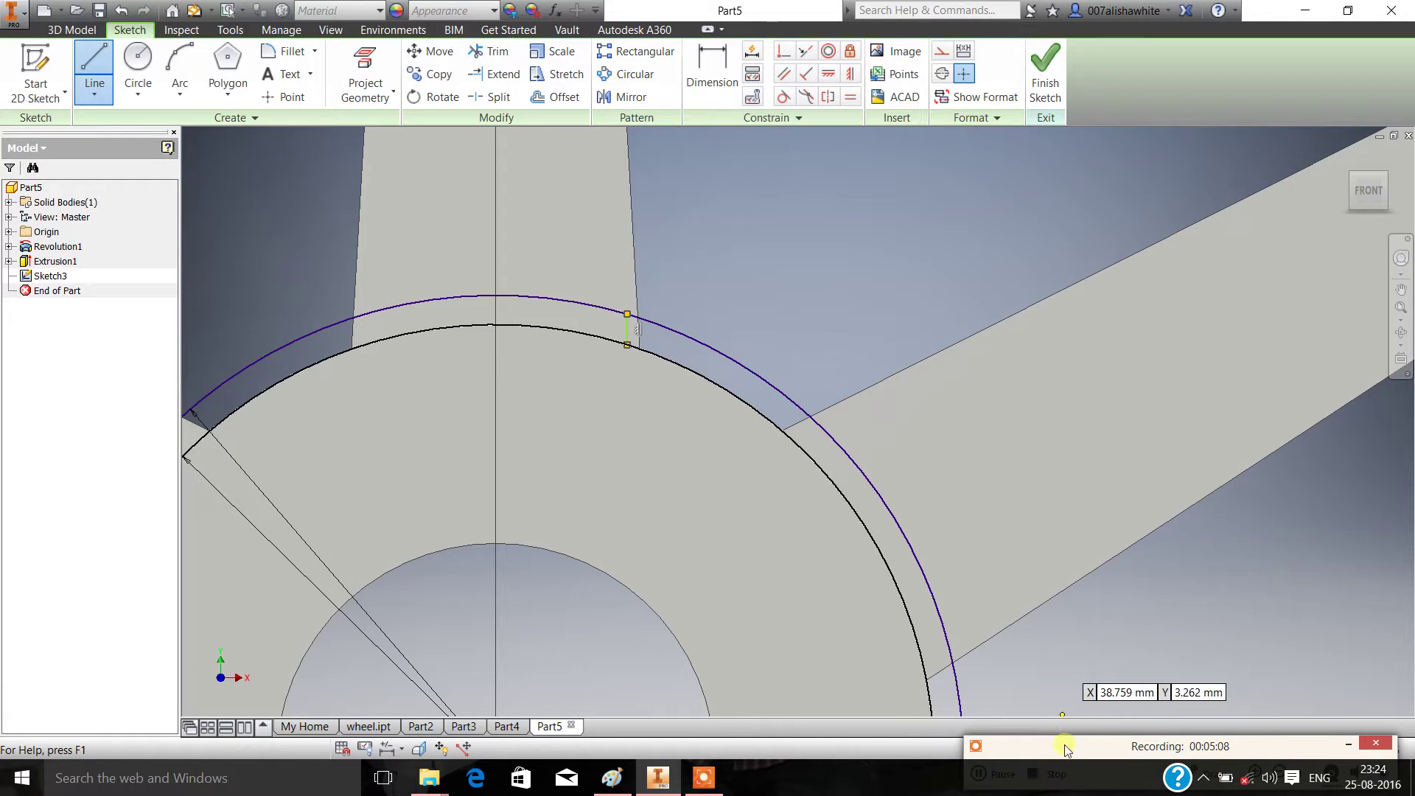
pyautogui.click(999, 774)
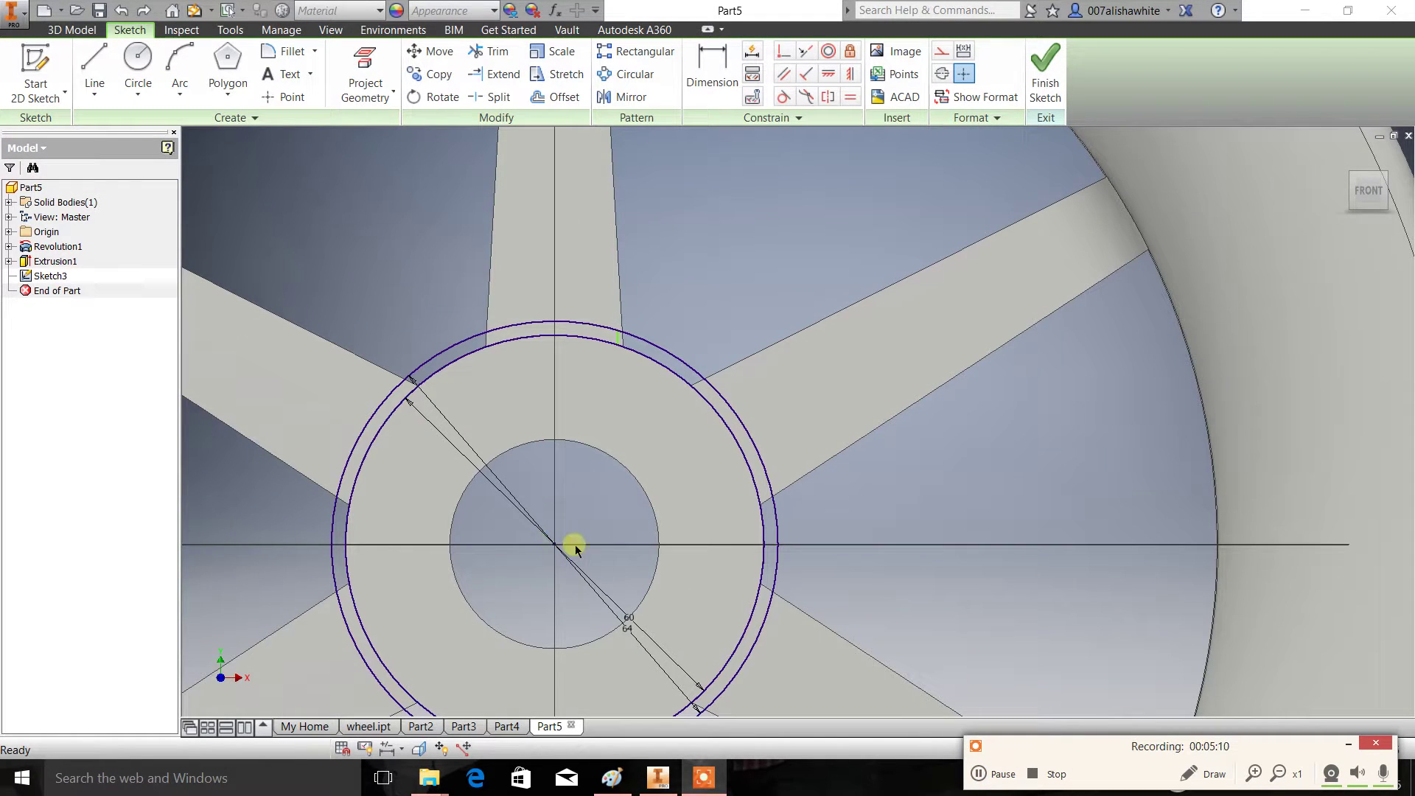
# Delete the 64 mm and 60 mm diameter dimensions from the two hub circles
pyautogui.click(515, 499)
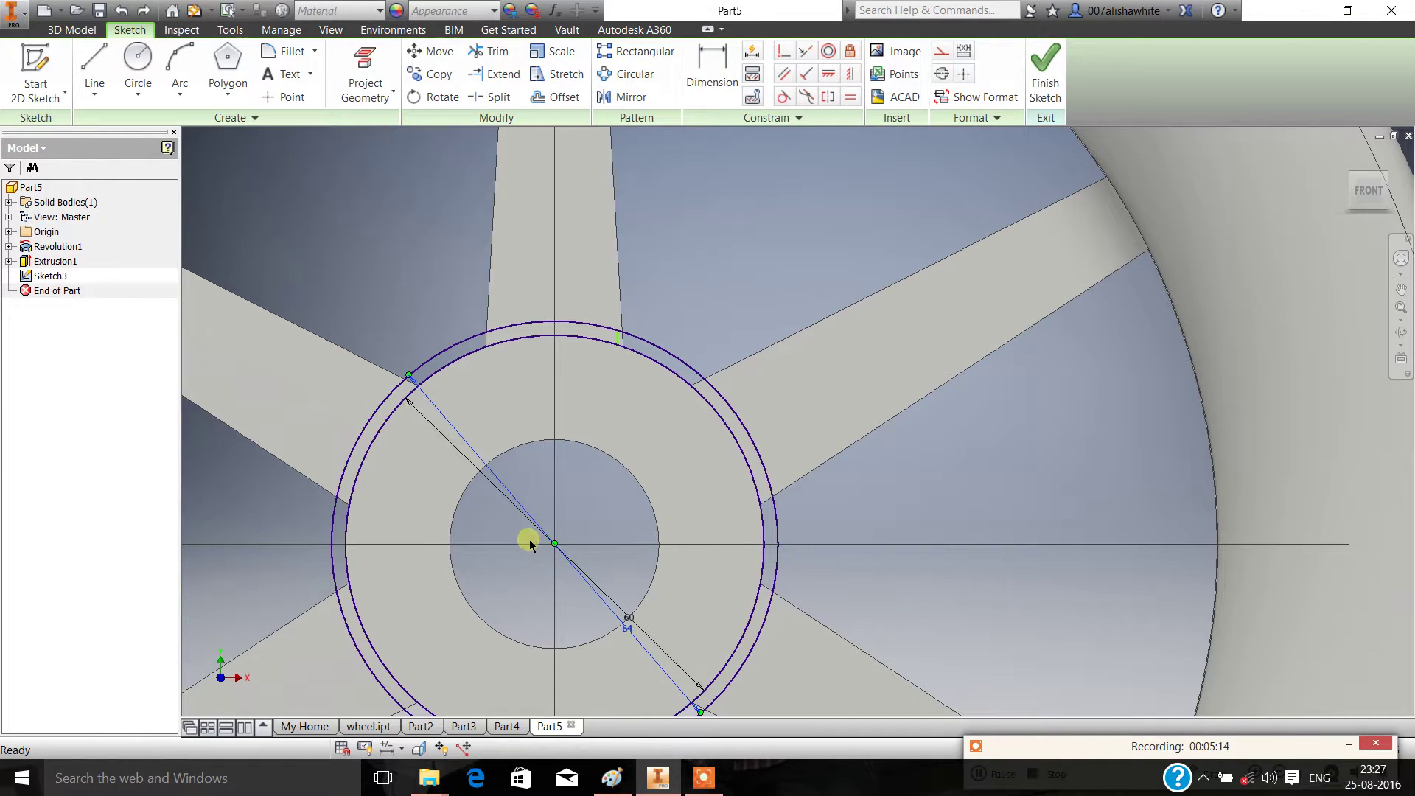
pyautogui.press('Delete')
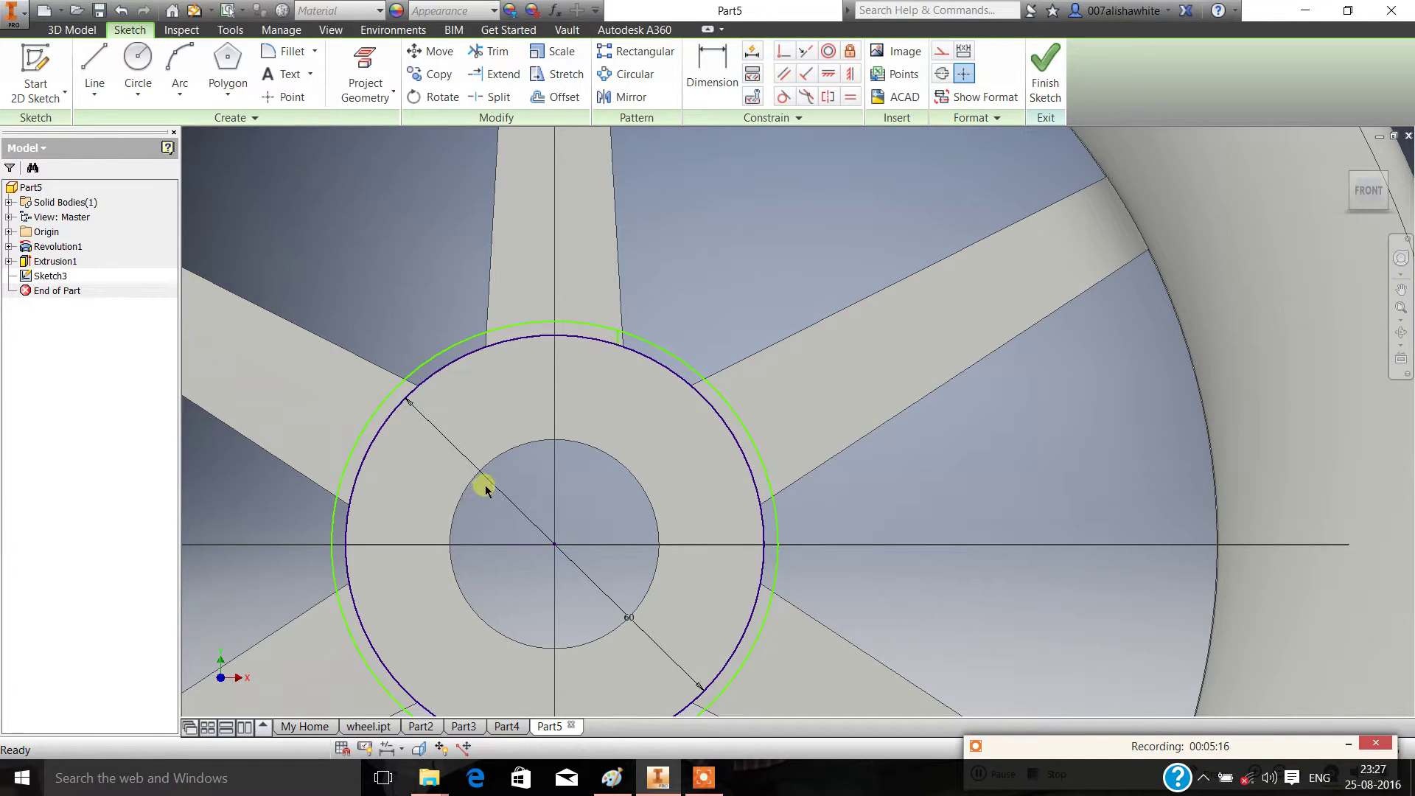
pyautogui.click(498, 491)
pyautogui.press('Delete')
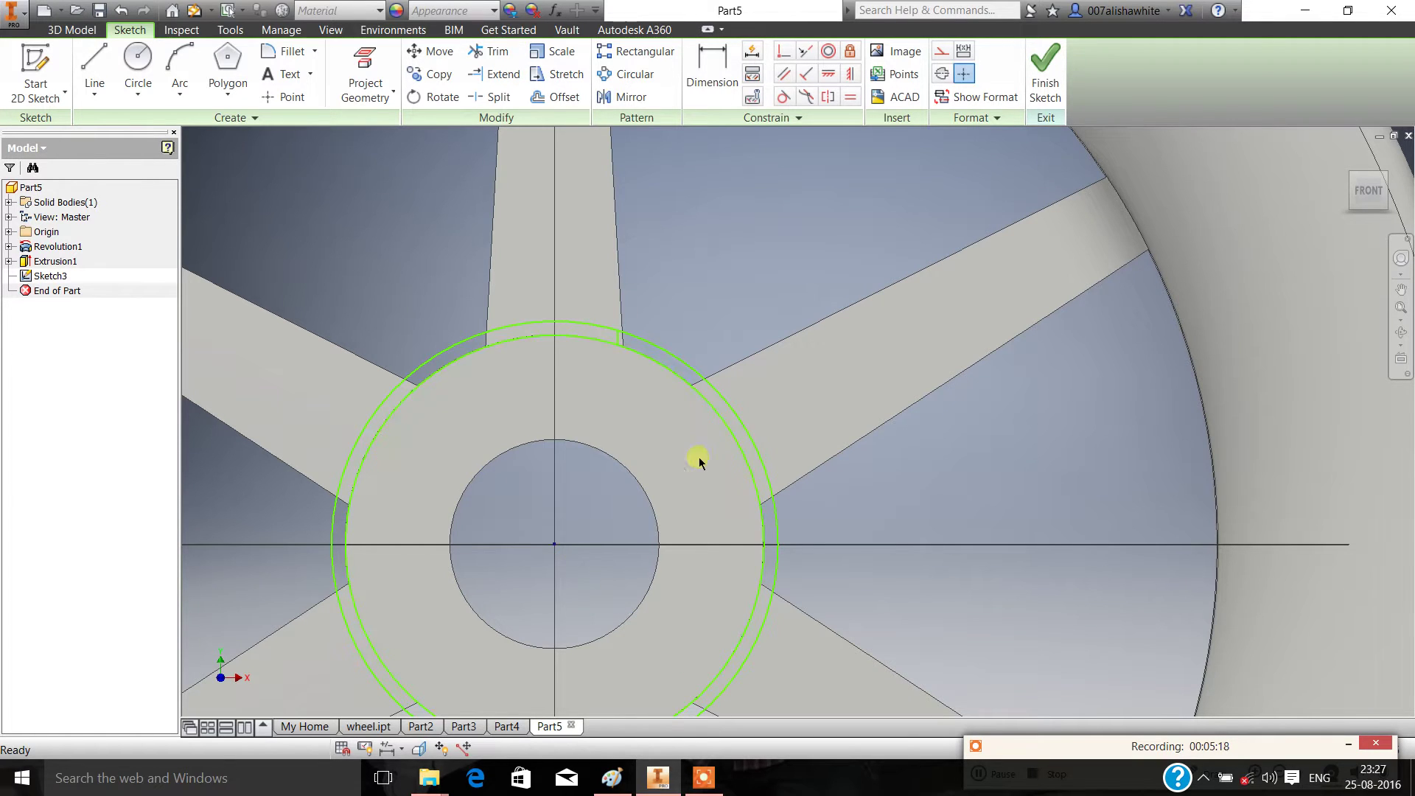
# Draw a short line joining the two hub circles at the upper edge of the upper-right spoke
pyautogui.scroll(3, 802, 396)
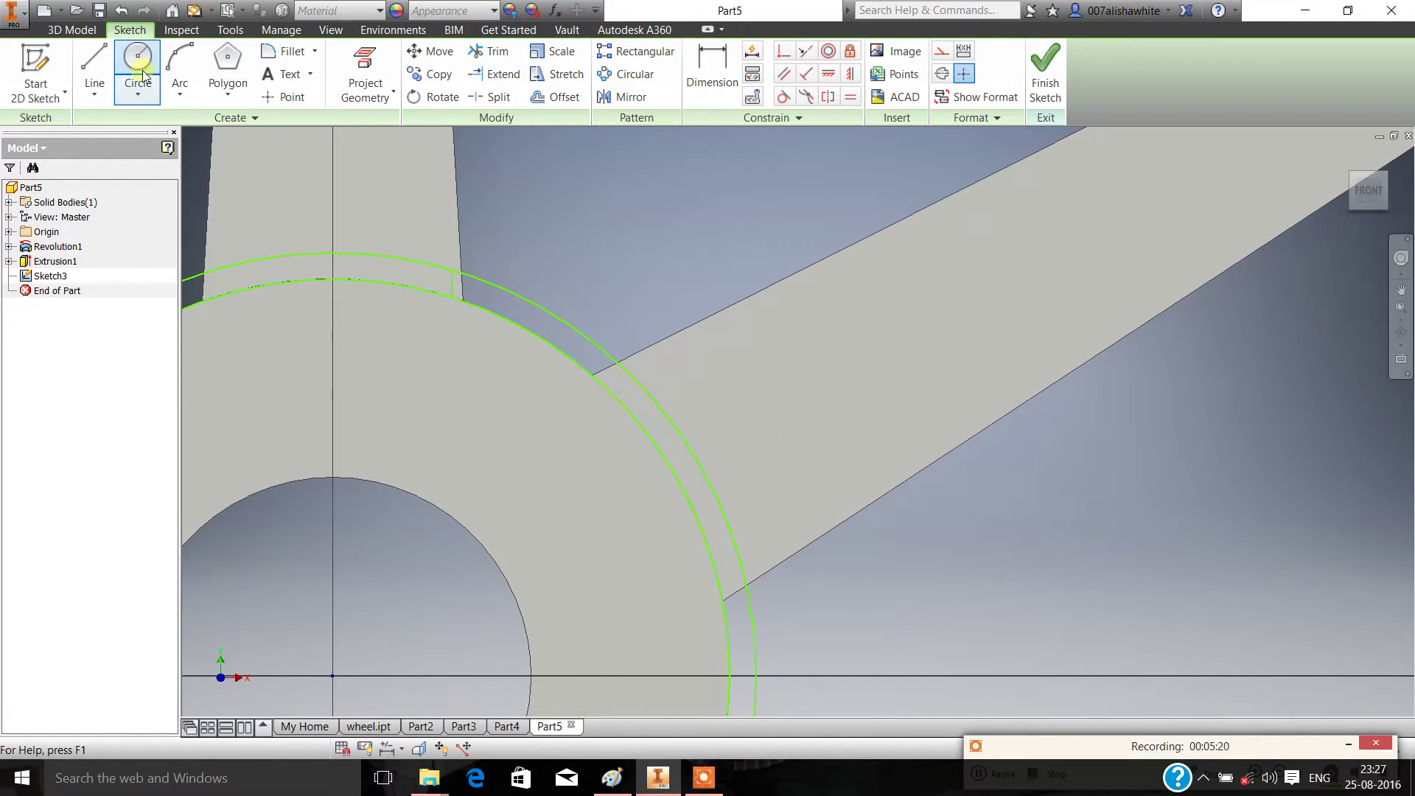
pyautogui.click(94, 70)
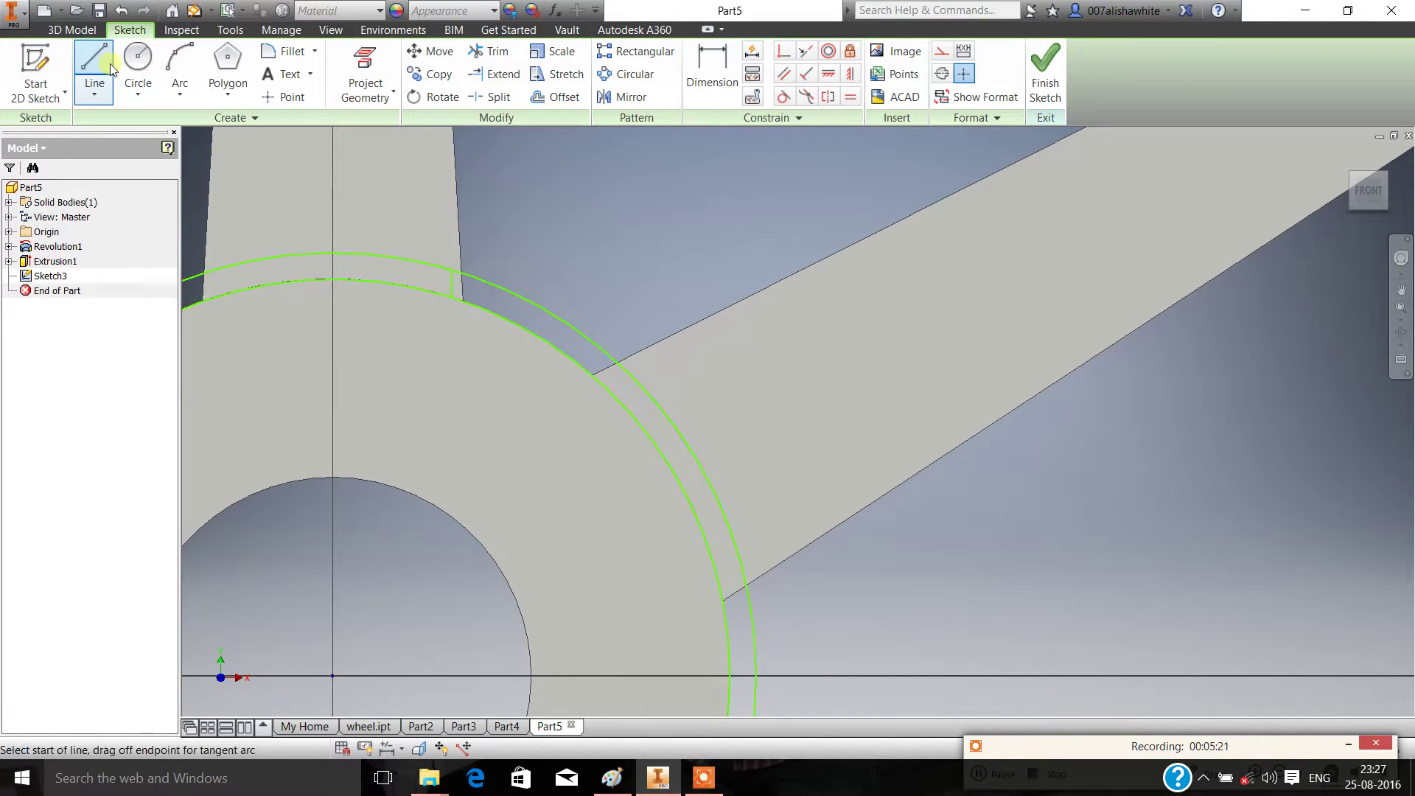
pyautogui.click(622, 373)
pyautogui.click(602, 382)
# Draw short lines joining the hub circles at the top spoke's left edge and the upper-left spoke's upper edge
pyautogui.scroll(1, 800, 459)
pyautogui.scroll(-3, 800, 458)
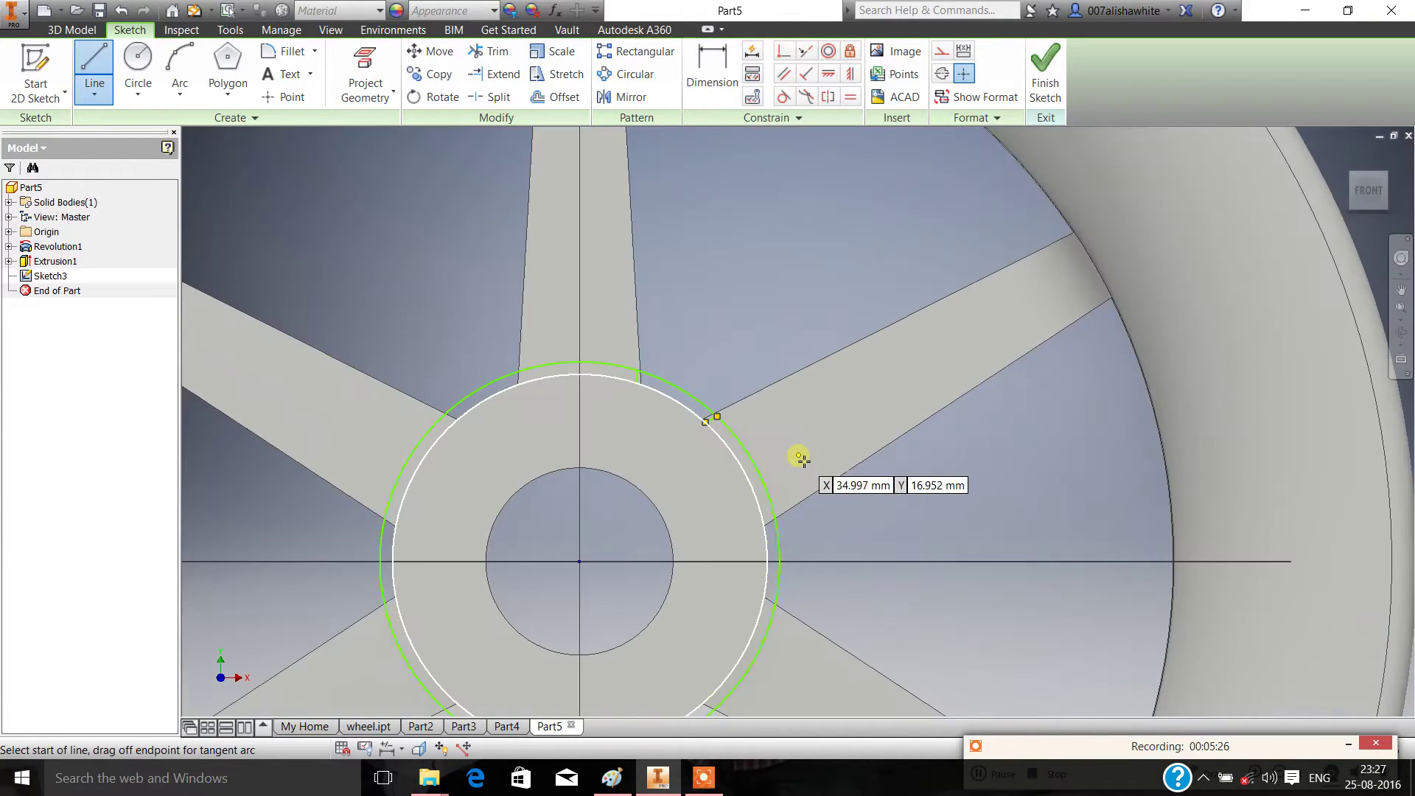
pyautogui.scroll(3, 535, 371)
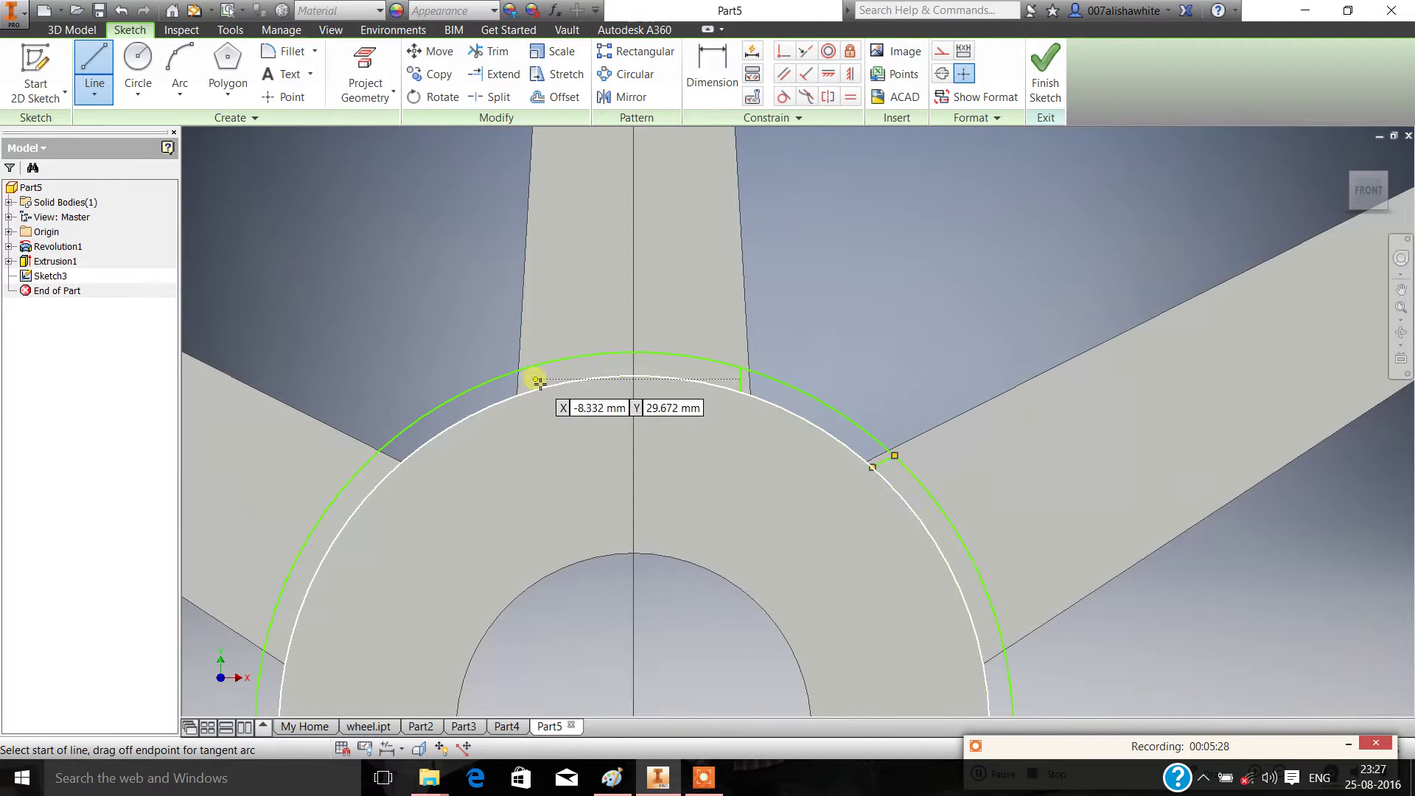
pyautogui.click(530, 371)
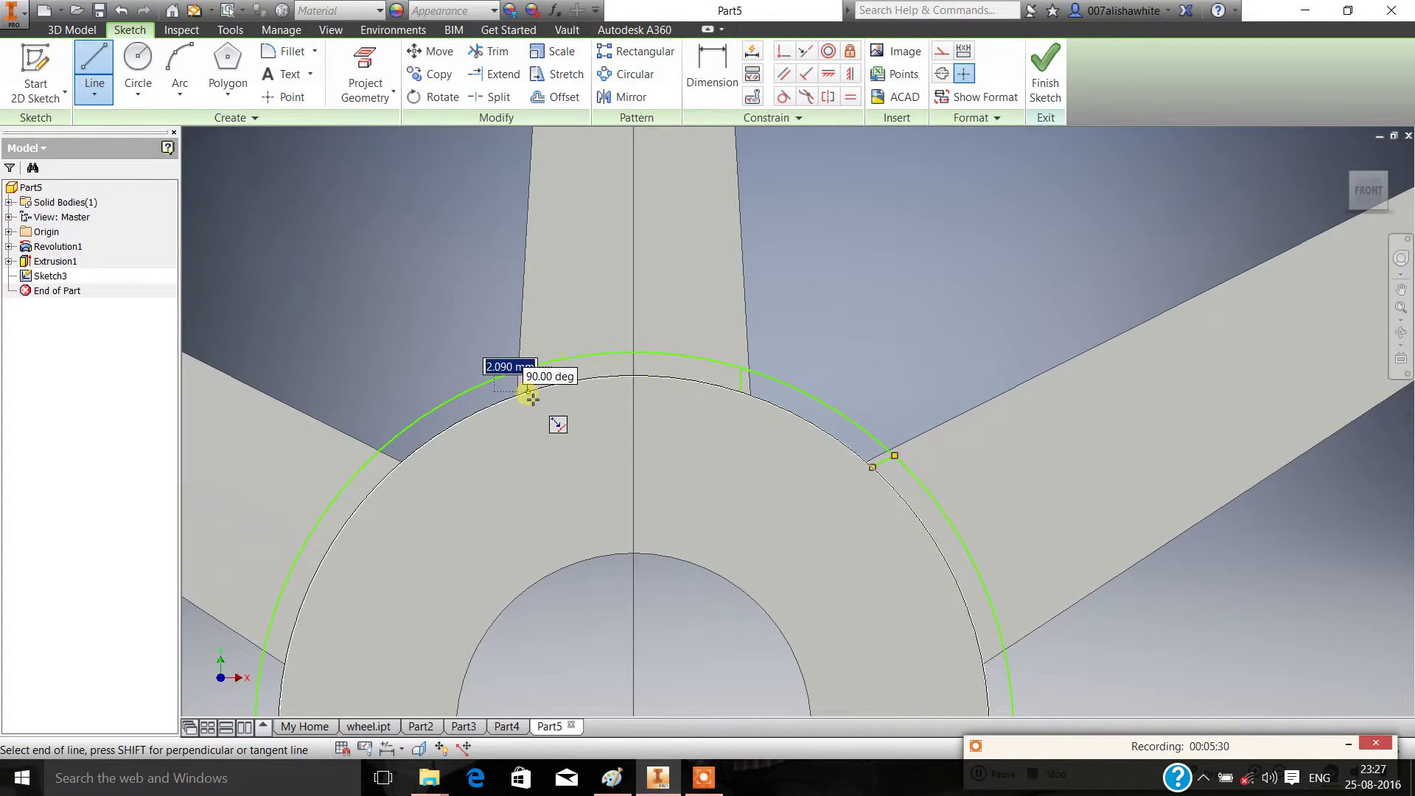
pyautogui.click(528, 393)
pyautogui.click(376, 457)
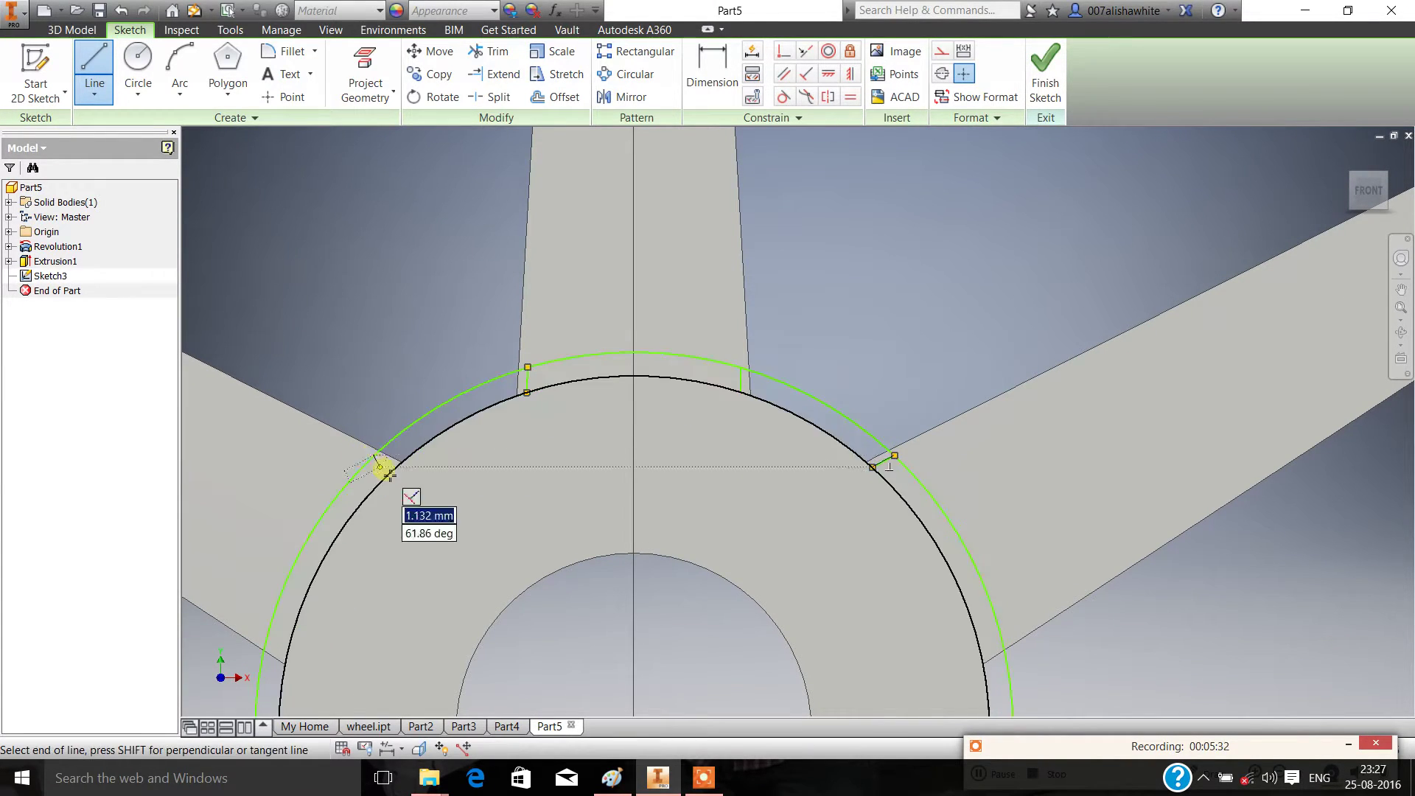
pyautogui.doubleClick(394, 473)
# Draw short lines joining the hub circles at the lower-left spoke's upper edge and the upper-left spoke's lower edge
pyautogui.scroll(-5, 600, 497)
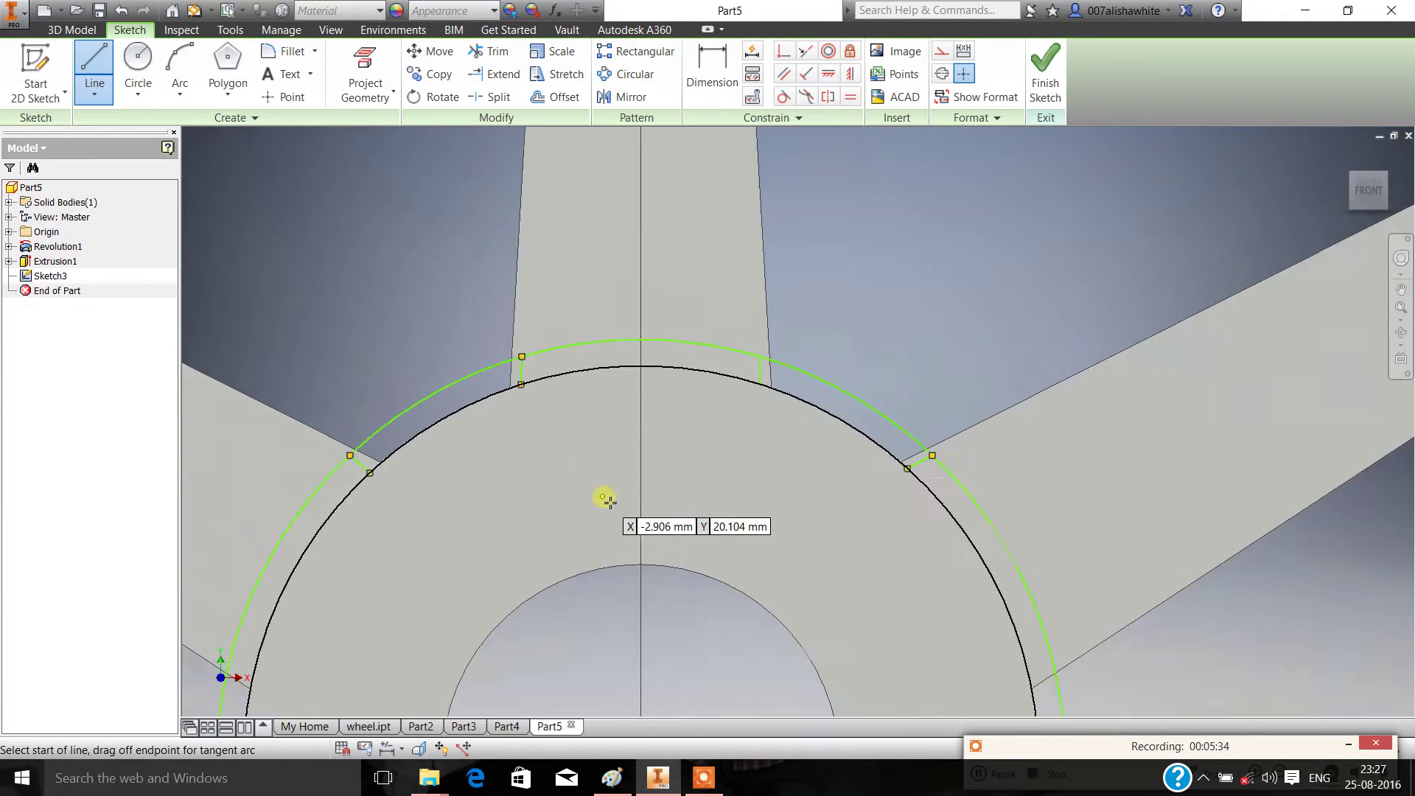
pyautogui.scroll(3, 409, 685)
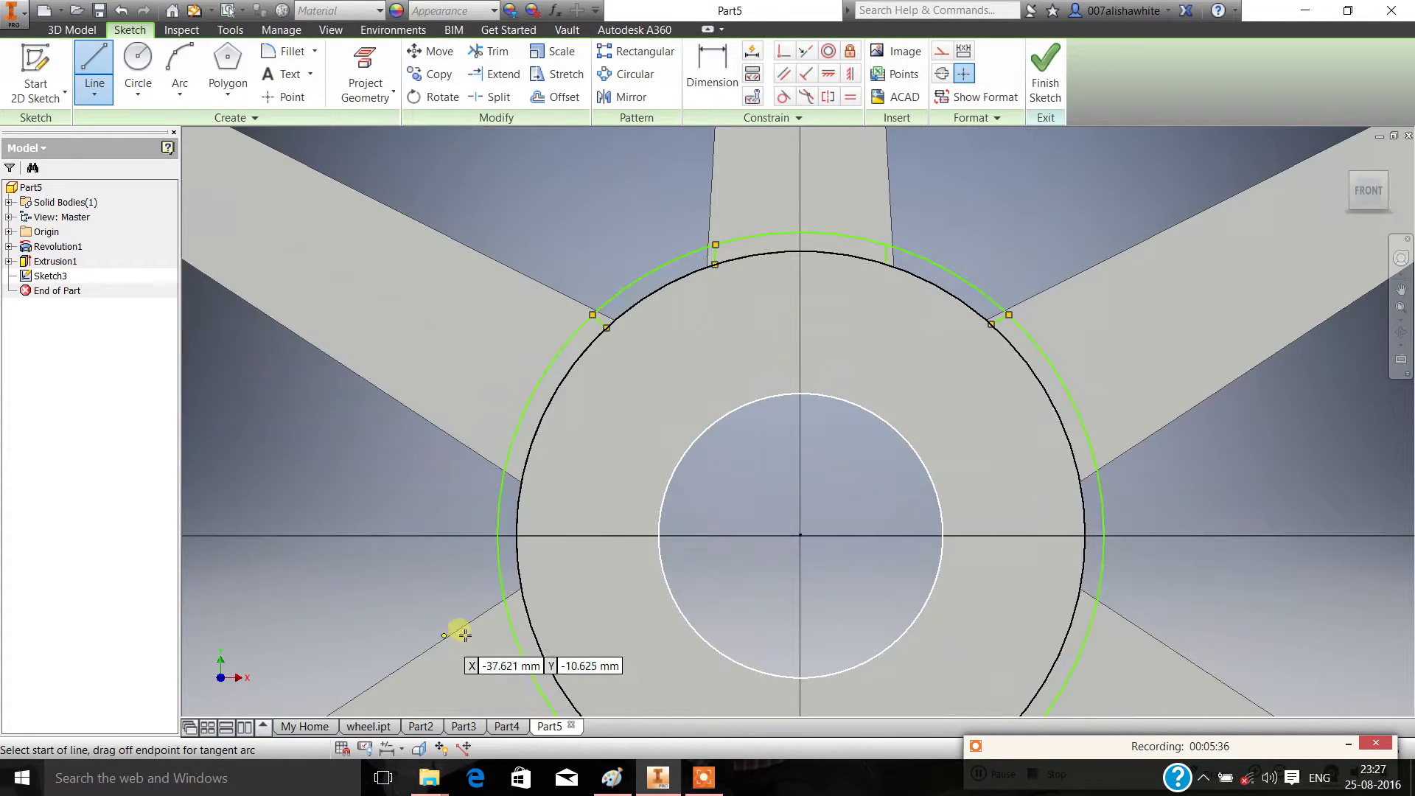
pyautogui.click(514, 611)
pyautogui.doubleClick(524, 600)
pyautogui.click(506, 461)
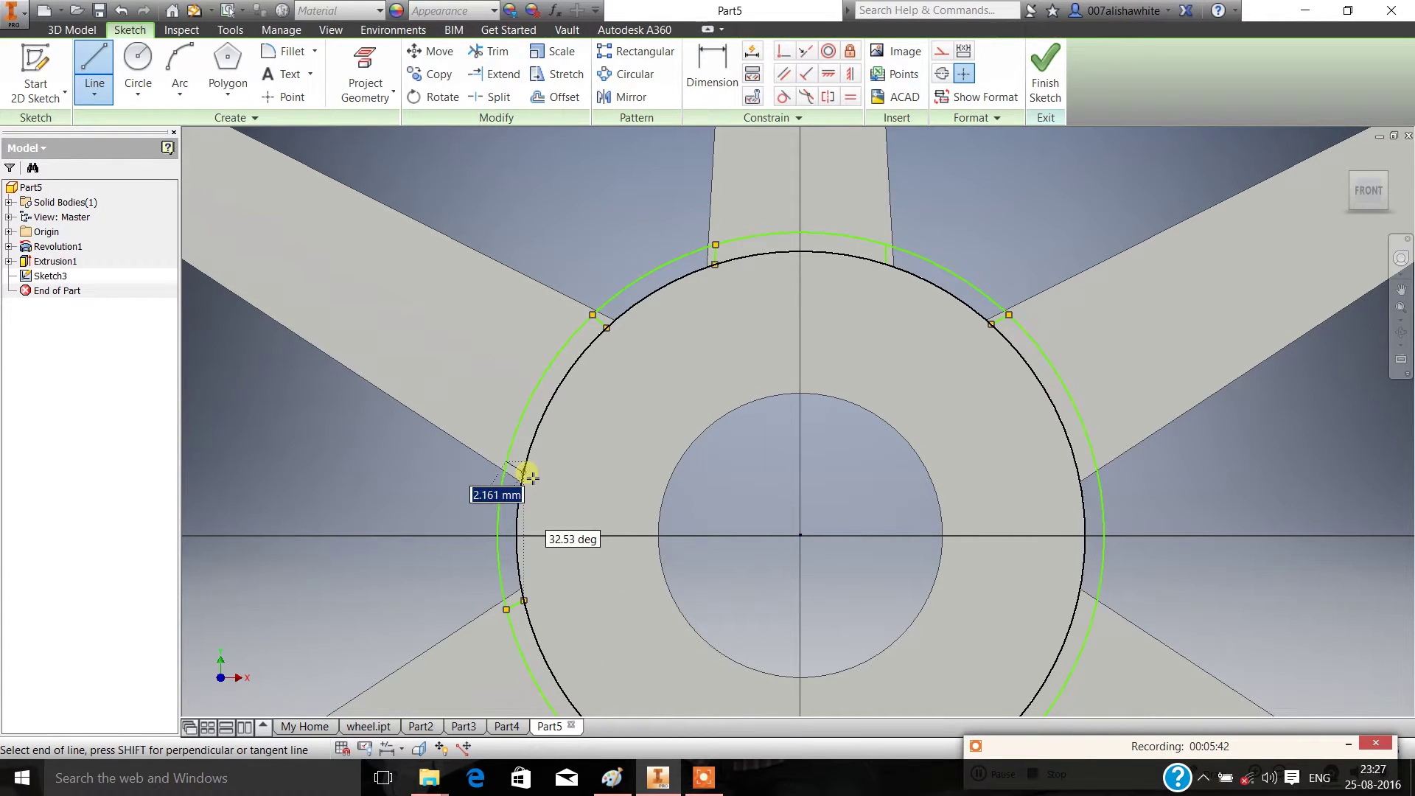
# Try to draw a connecting line between the hub circles at the lower edge of the lower-left spoke
pyautogui.scroll(5, 826, 553)
pyautogui.scroll(-5, 825, 553)
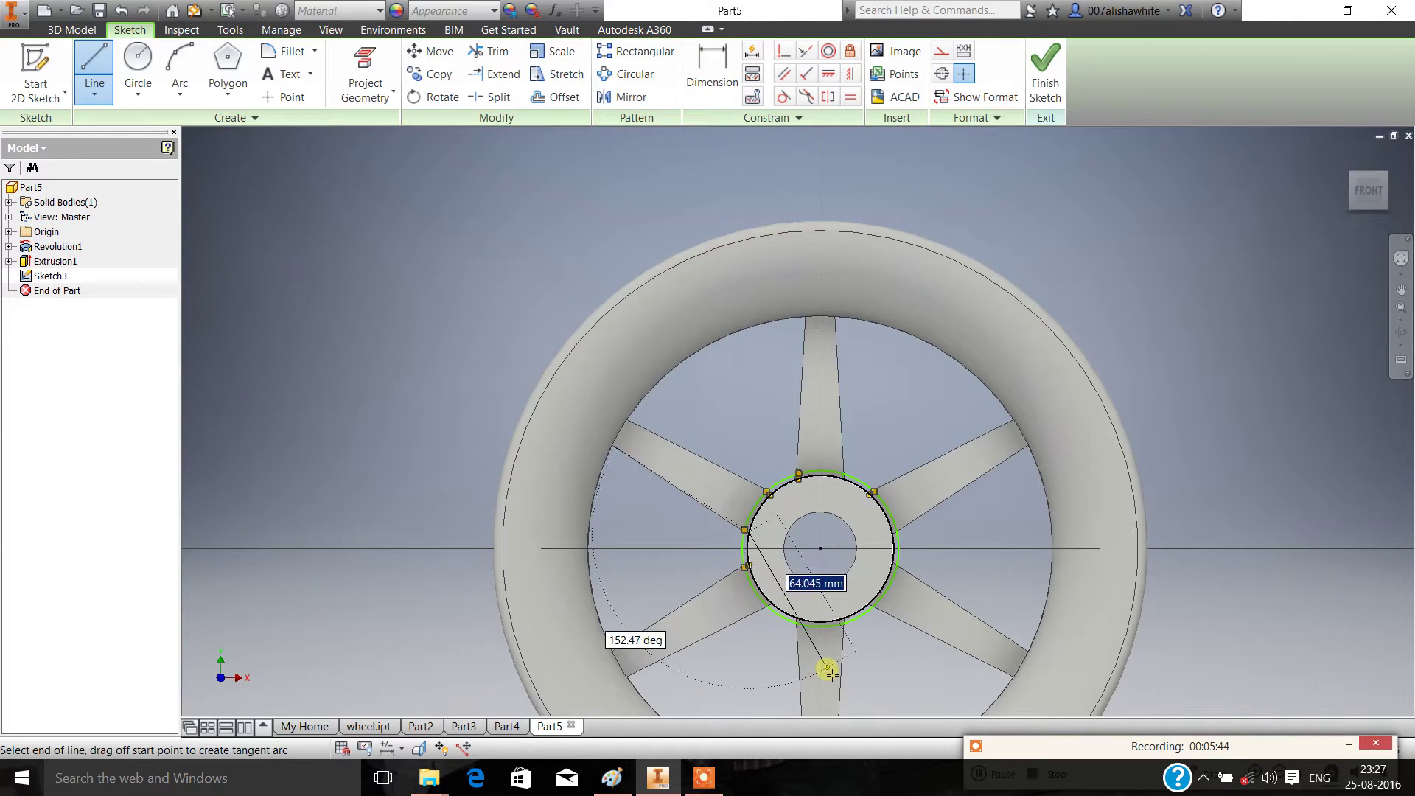
pyautogui.scroll(3, 820, 663)
pyautogui.scroll(3, 769, 594)
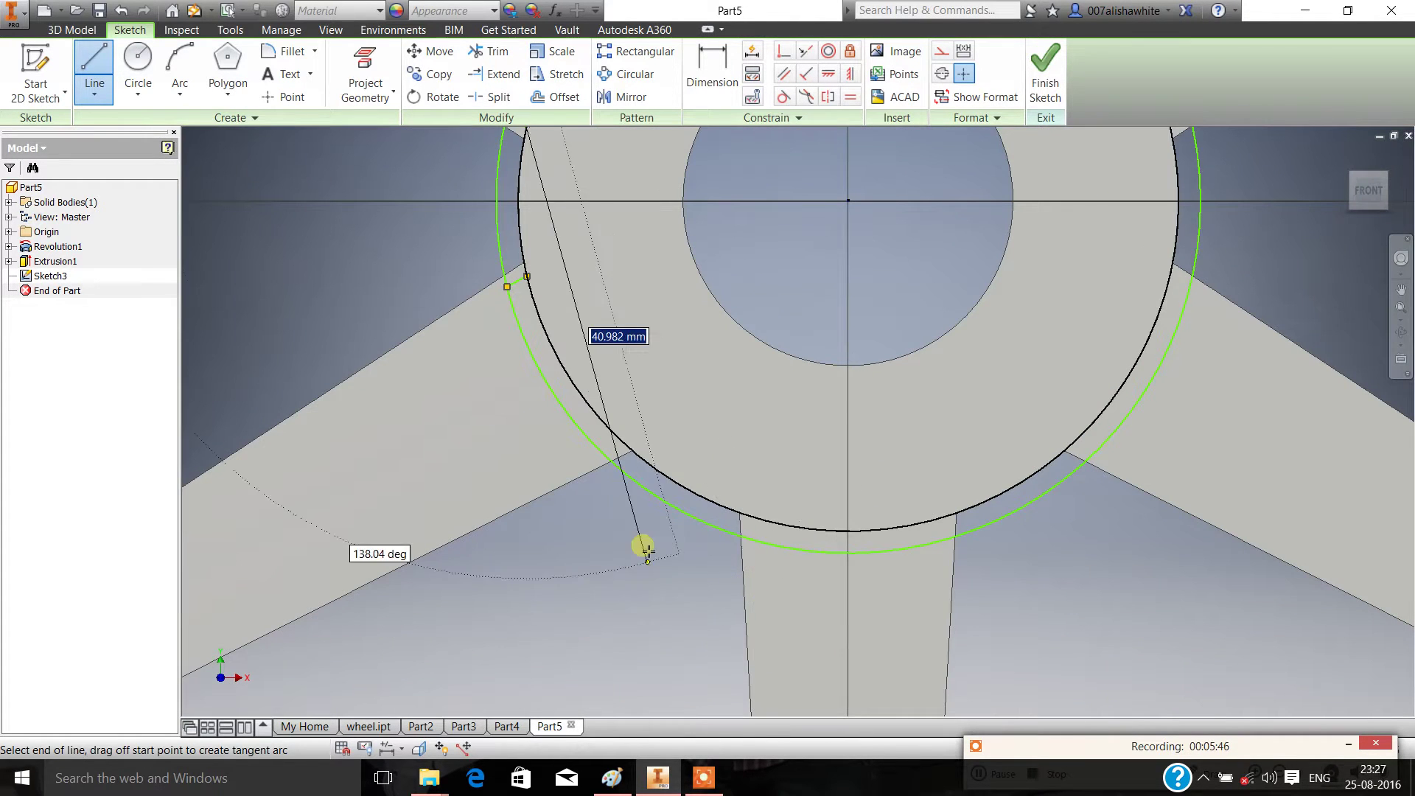
pyautogui.click(607, 457)
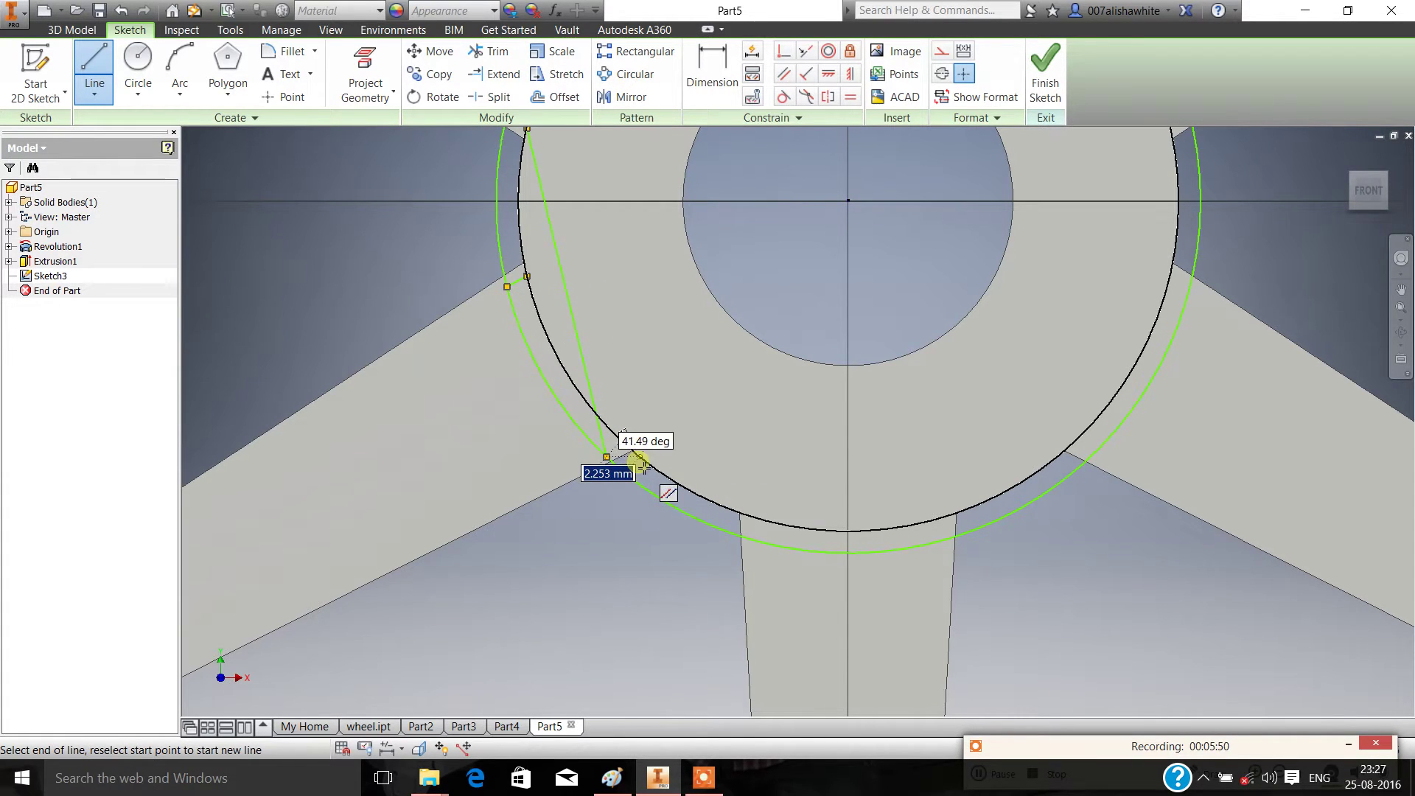
pyautogui.press('Escape')
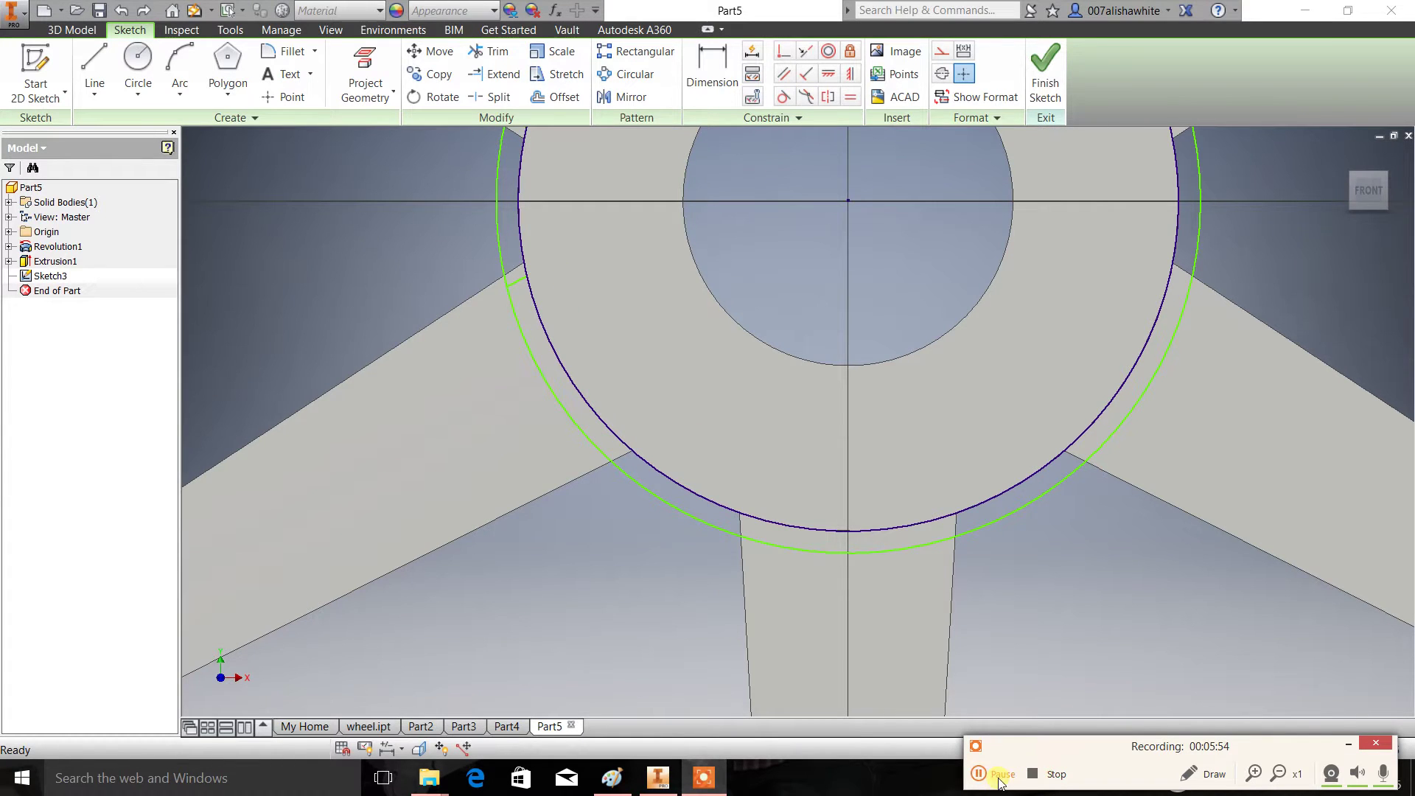
pyautogui.click(1001, 775)
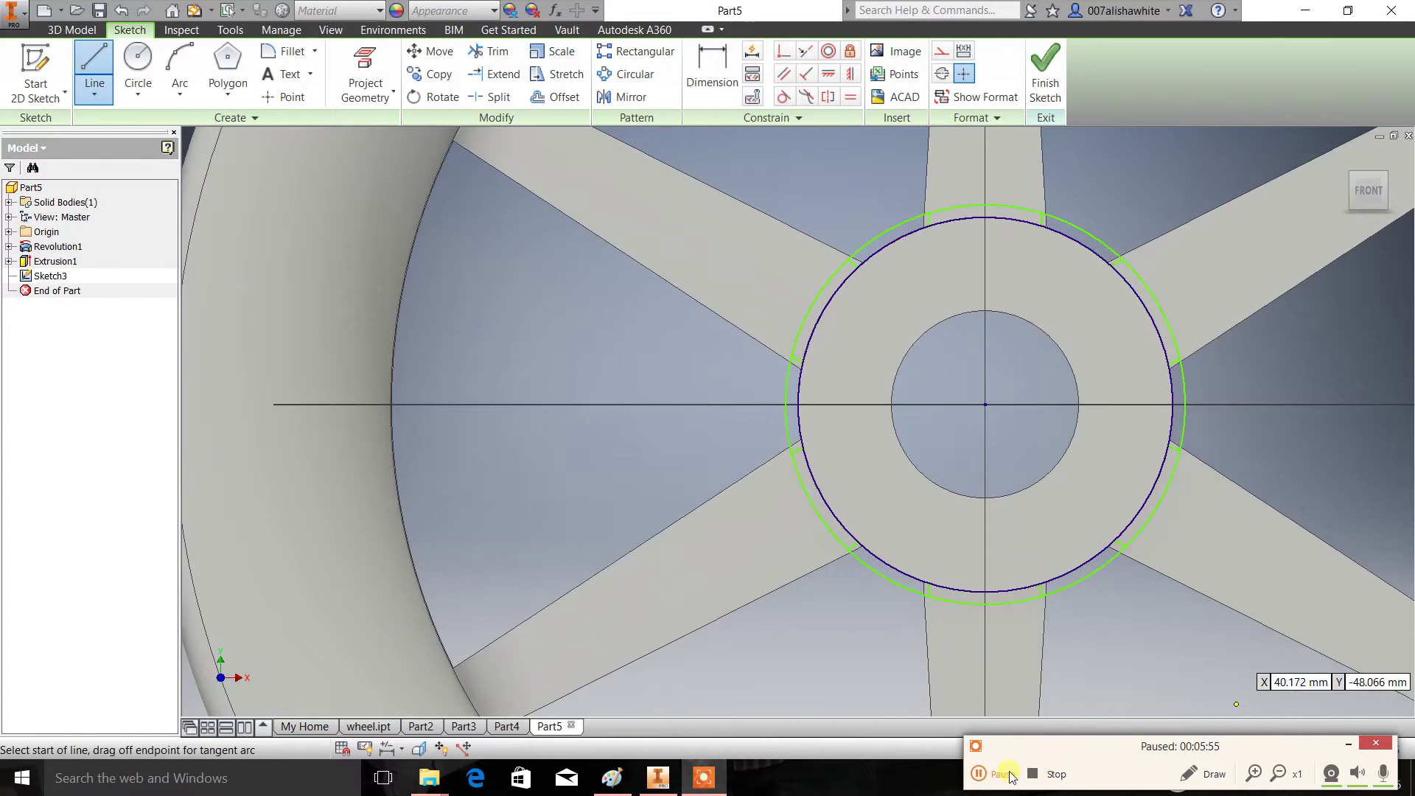
pyautogui.click(1010, 775)
# Trim the arcs of both hub circles across the six spokes, keeping only the closed segments in the gaps between spokes
pyautogui.scroll(4, 1218, 483)
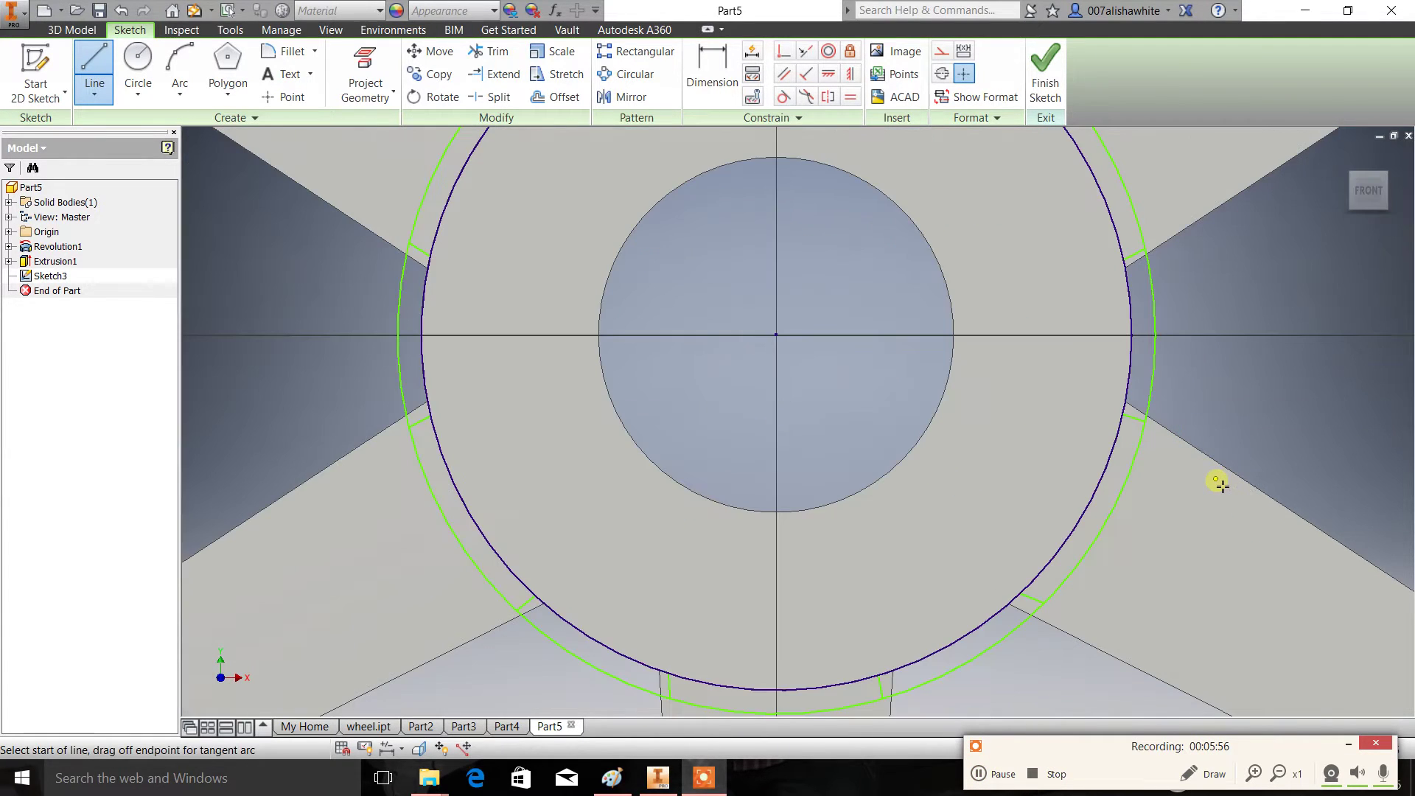
pyautogui.scroll(-4, 1217, 482)
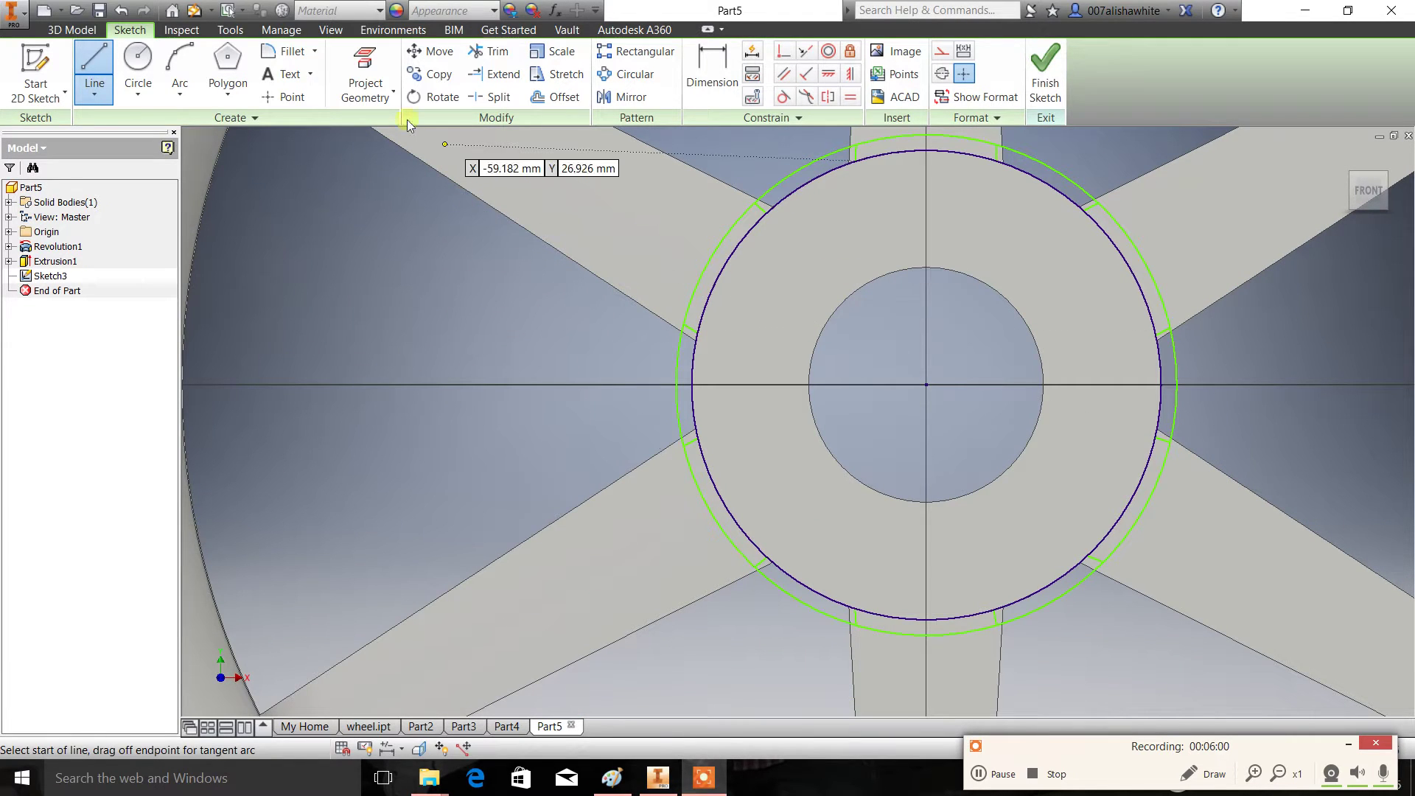
pyautogui.click(486, 56)
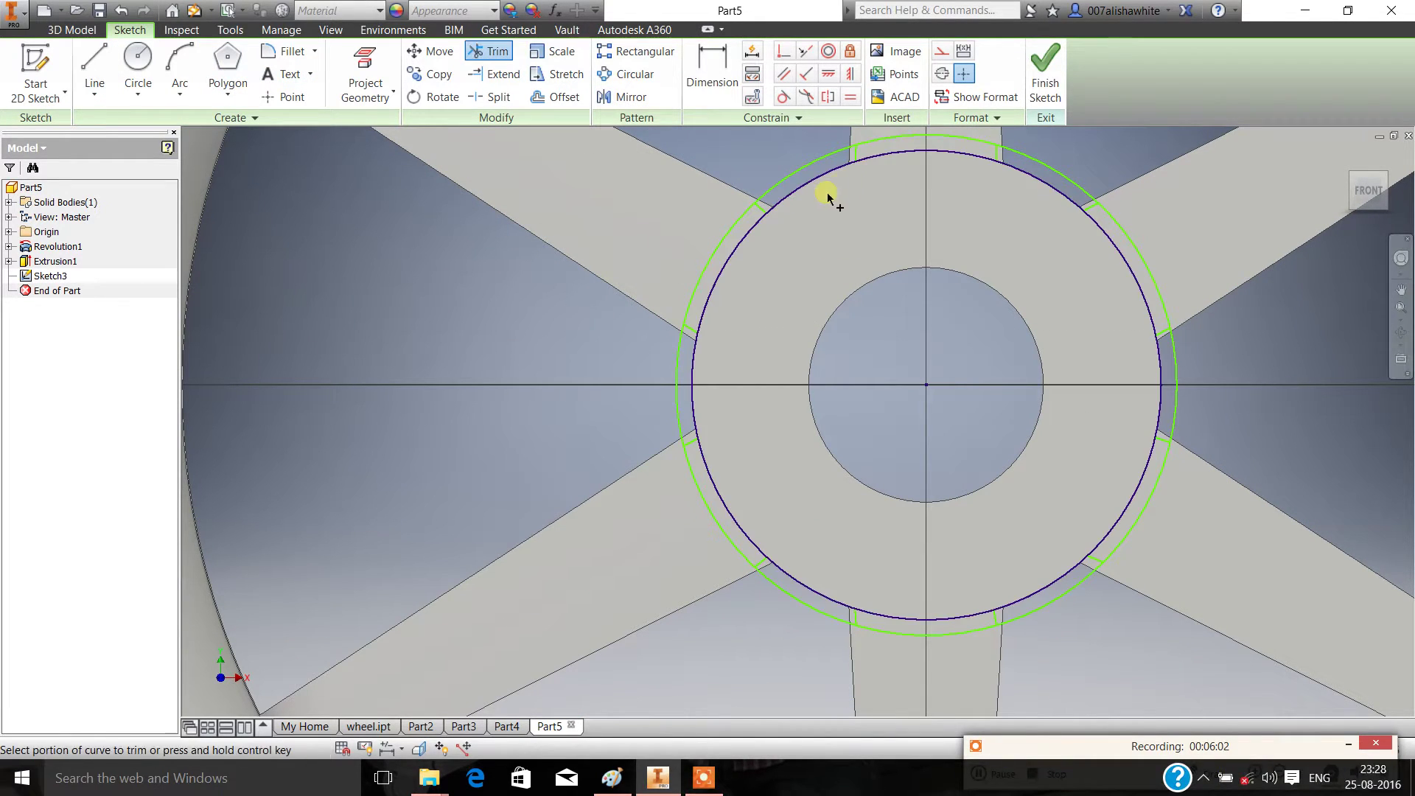
pyautogui.click(720, 240)
pyautogui.click(731, 259)
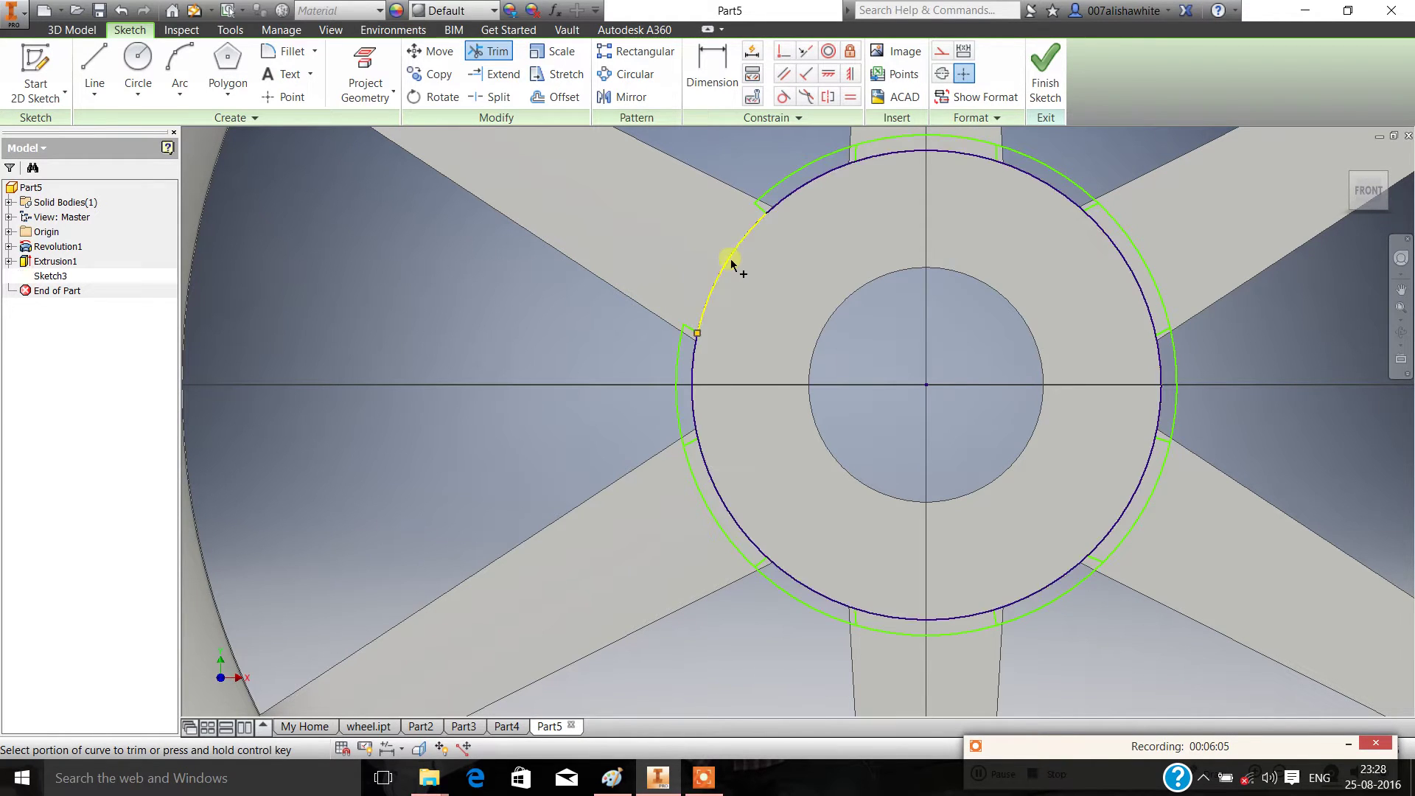
pyautogui.click(716, 504)
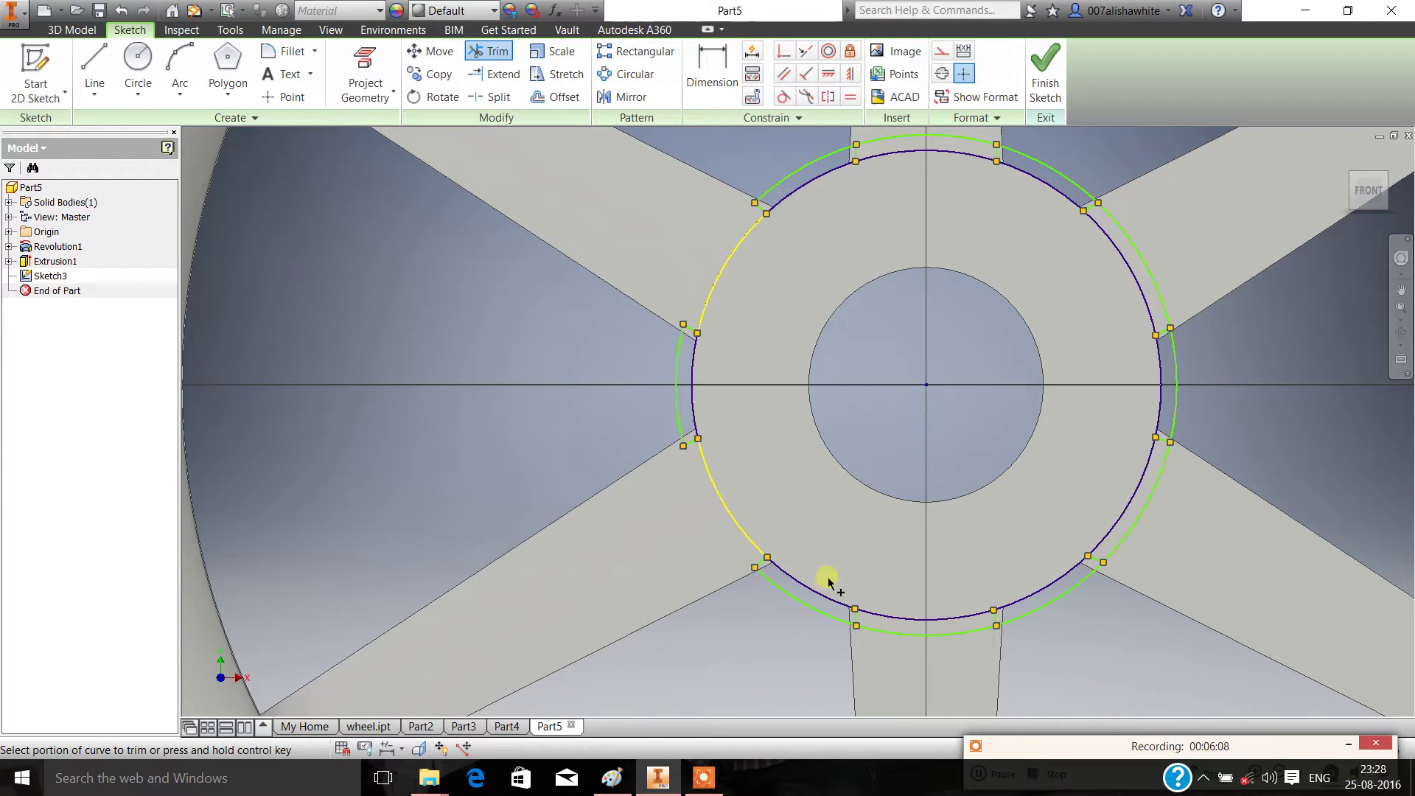
pyautogui.click(922, 633)
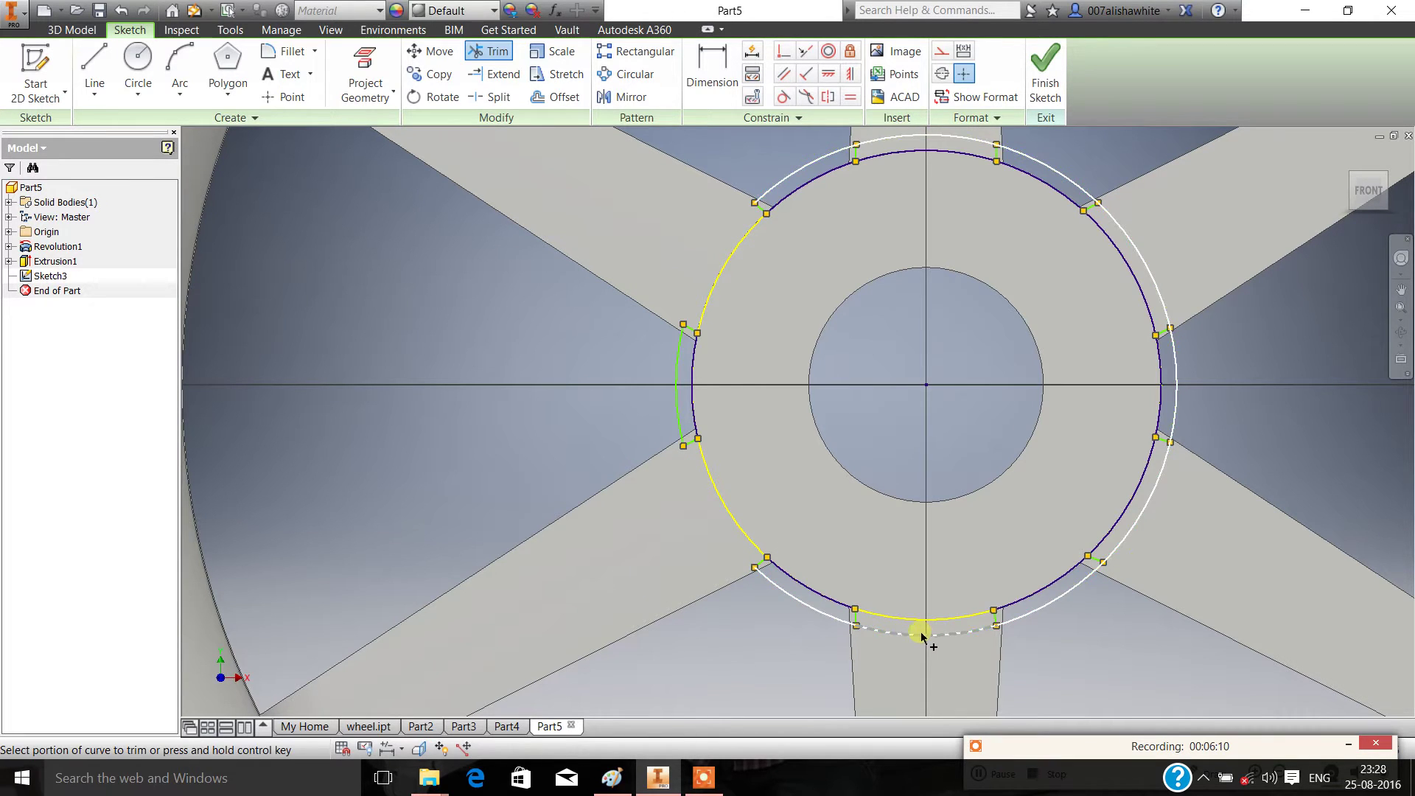
pyautogui.click(1135, 508)
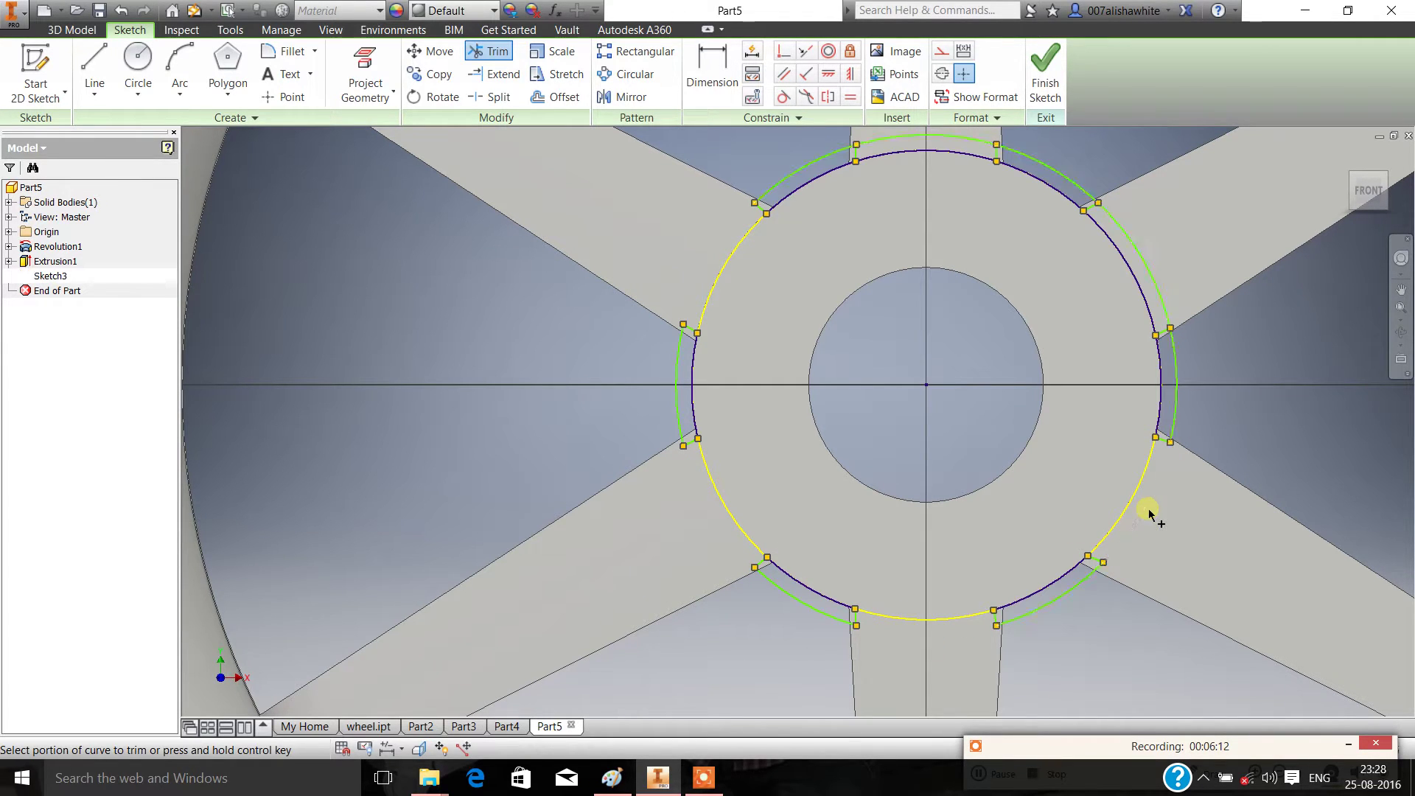
pyautogui.click(1144, 262)
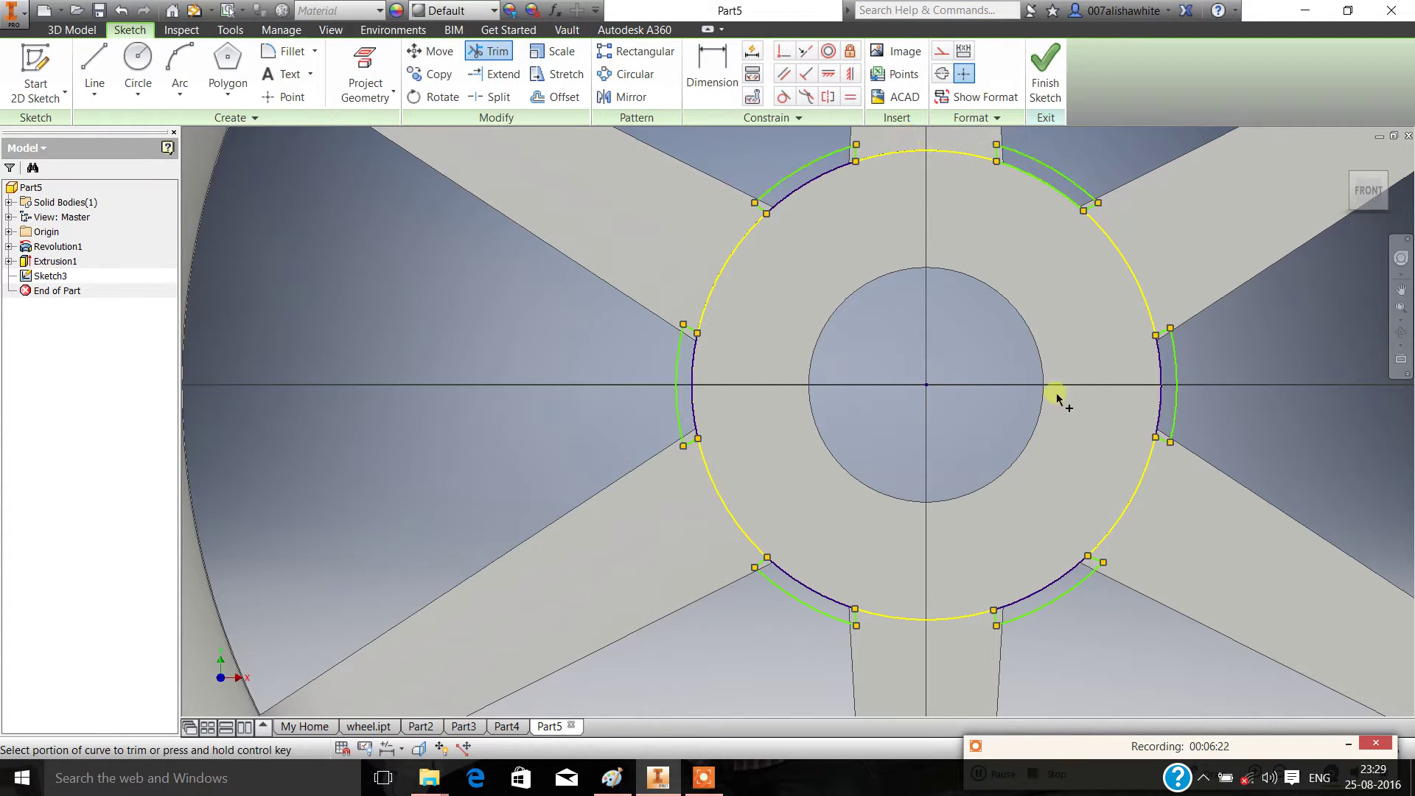
# Finish the sketch of the six ring segments around the hub
pyautogui.click(1047, 74)
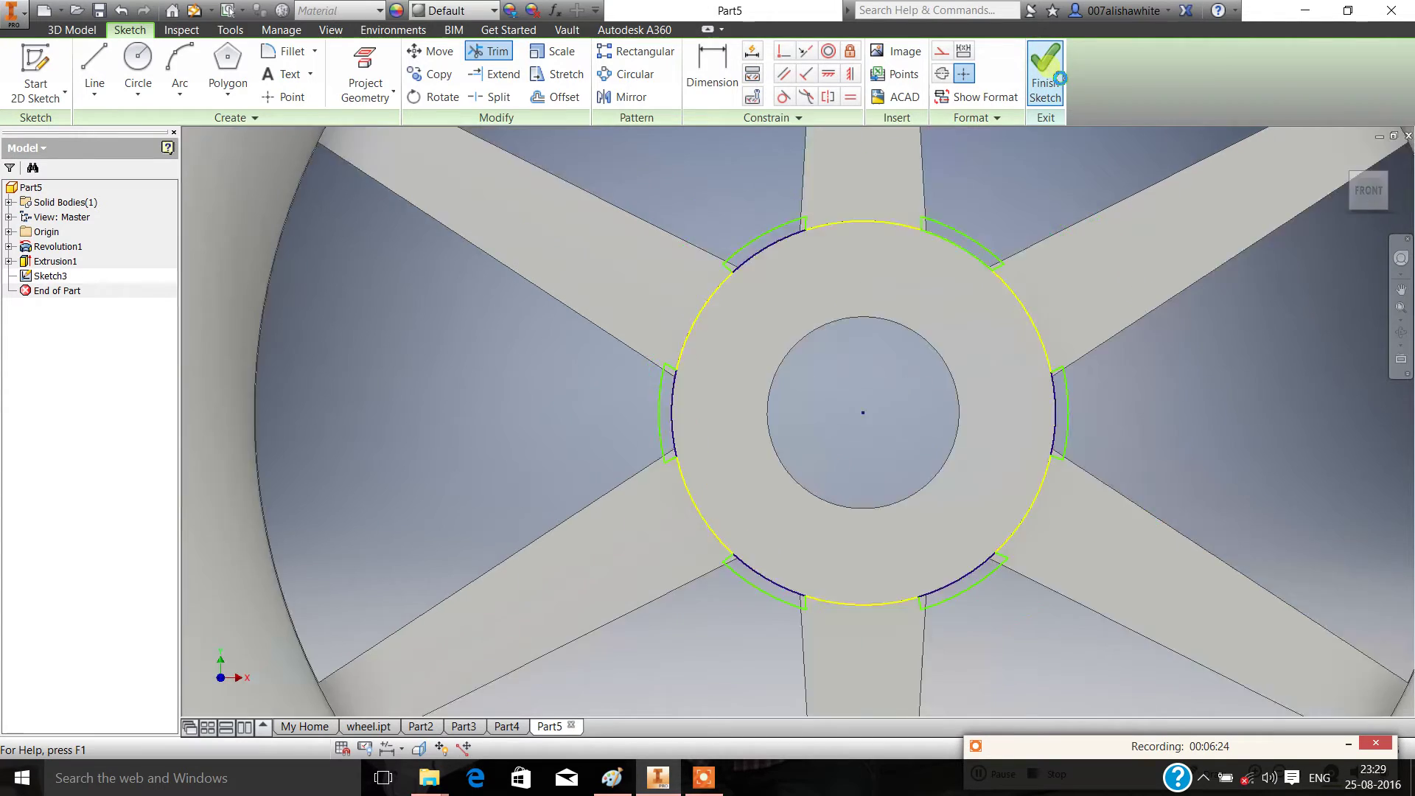
pyautogui.moveTo(1392, 189); pyautogui.dragTo(1275, 189)
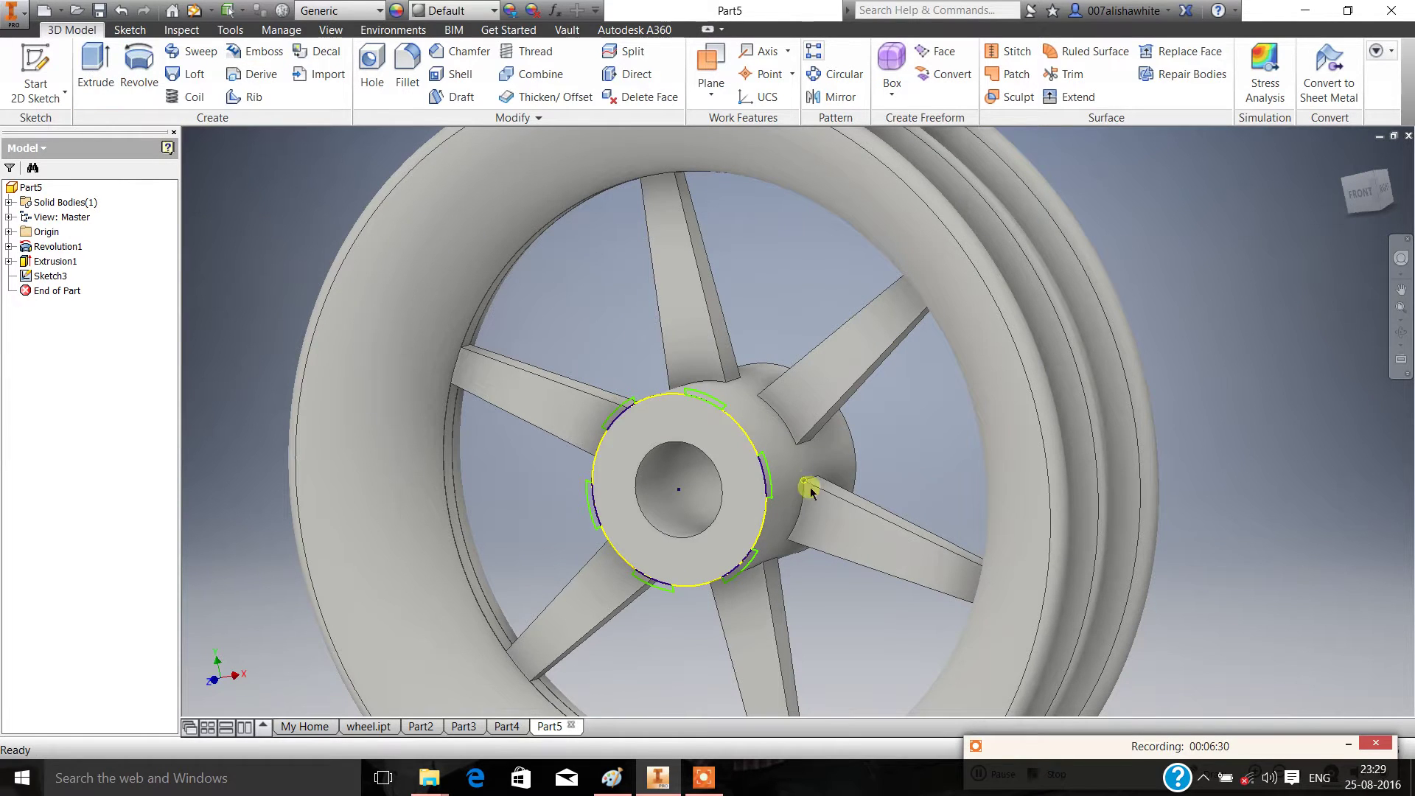
pyautogui.click(96, 65)
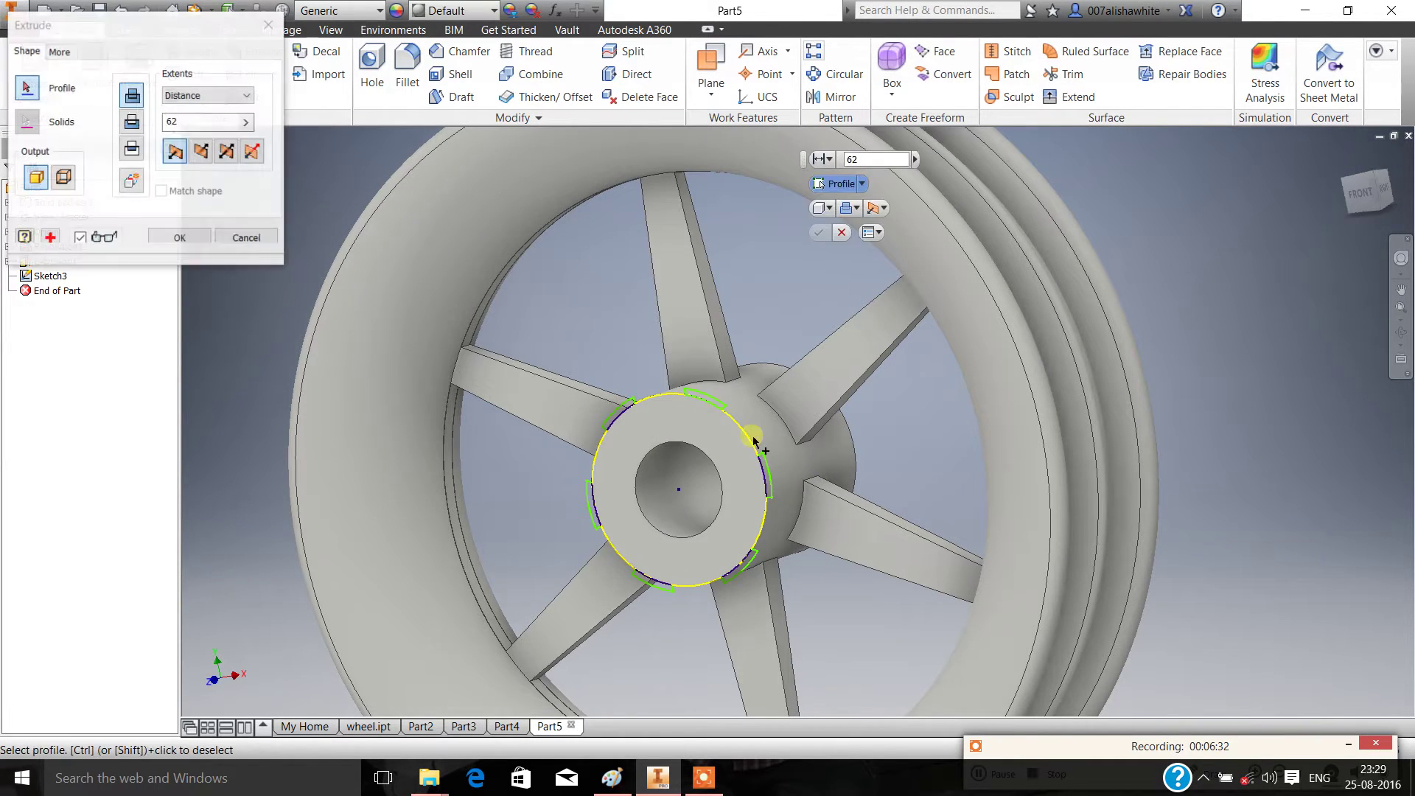
pyautogui.click(714, 405)
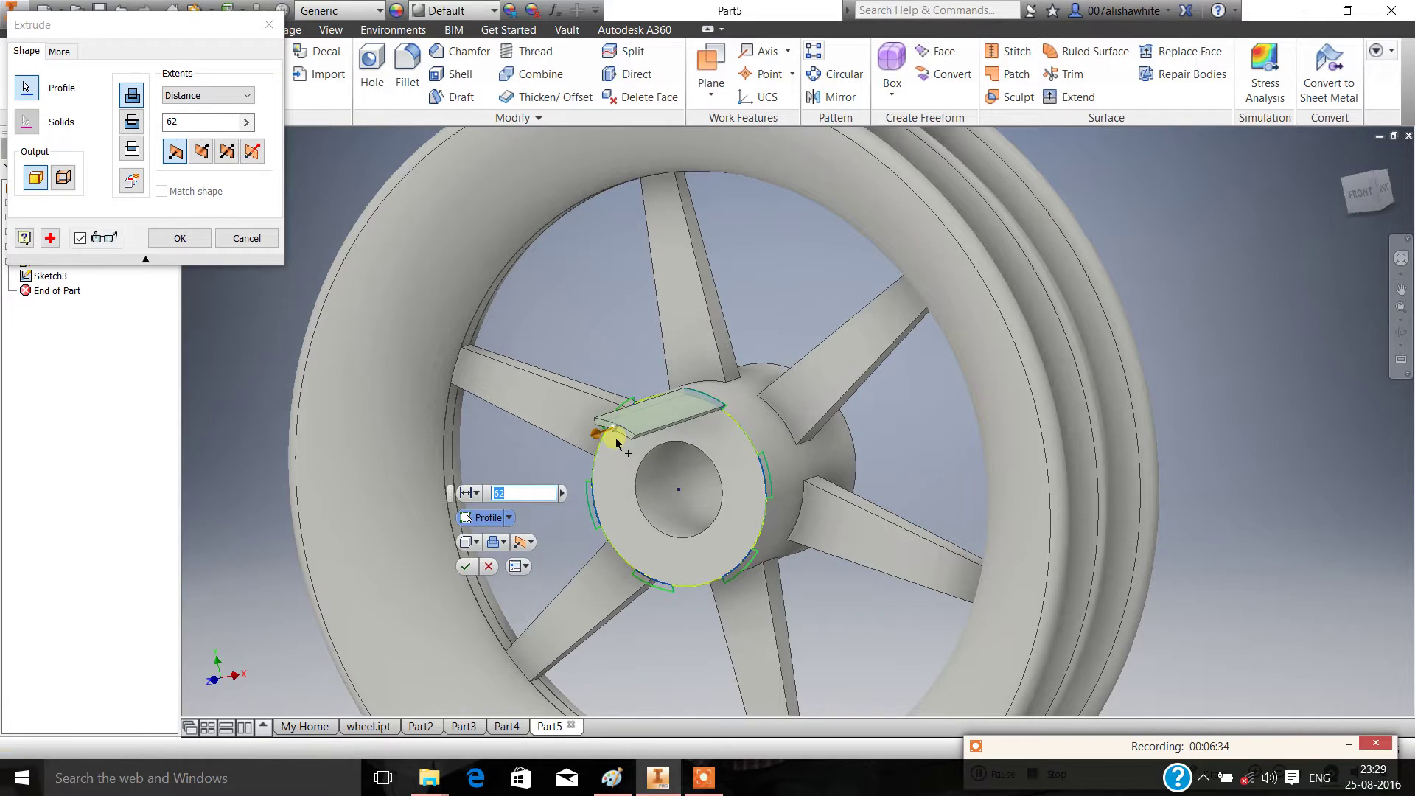
pyautogui.click(627, 404)
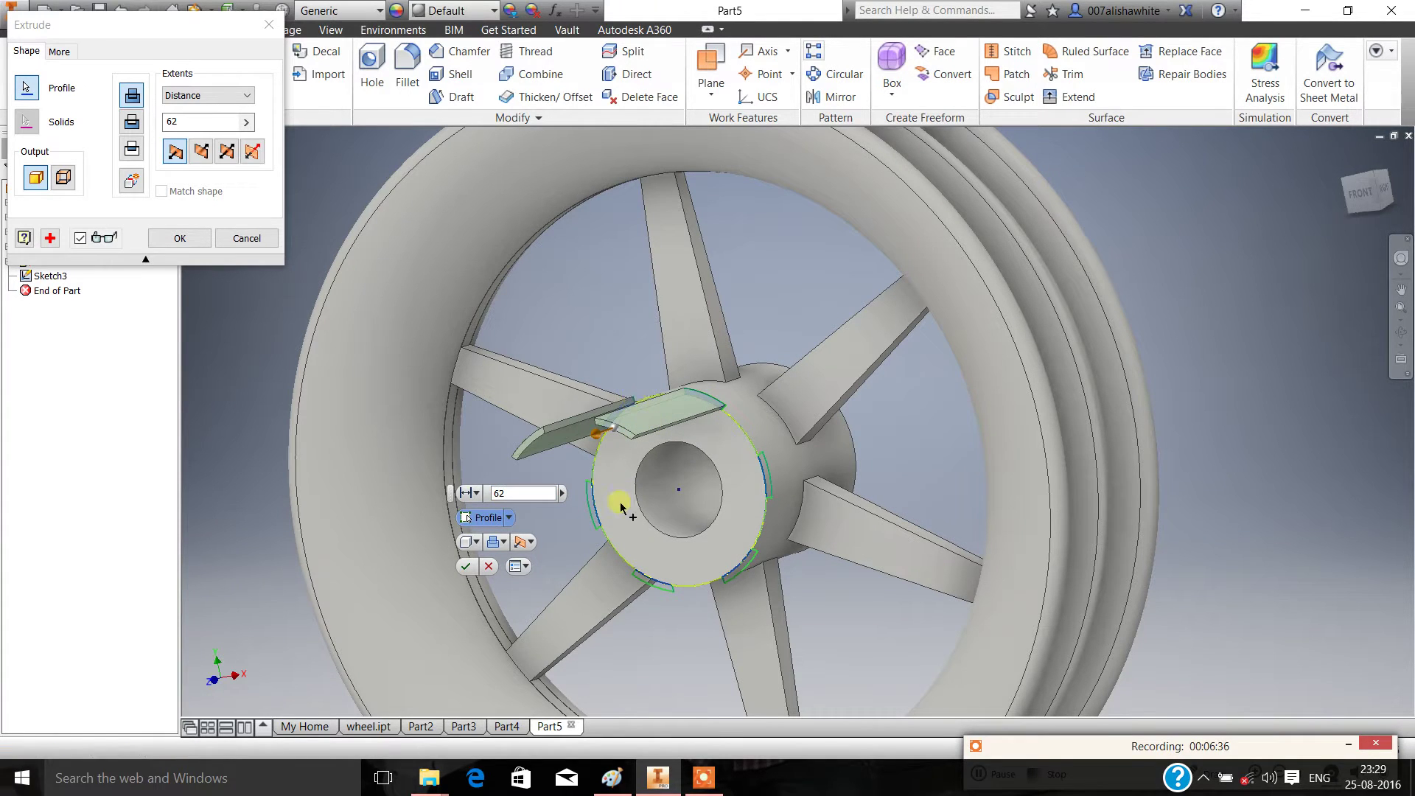
pyautogui.click(618, 553)
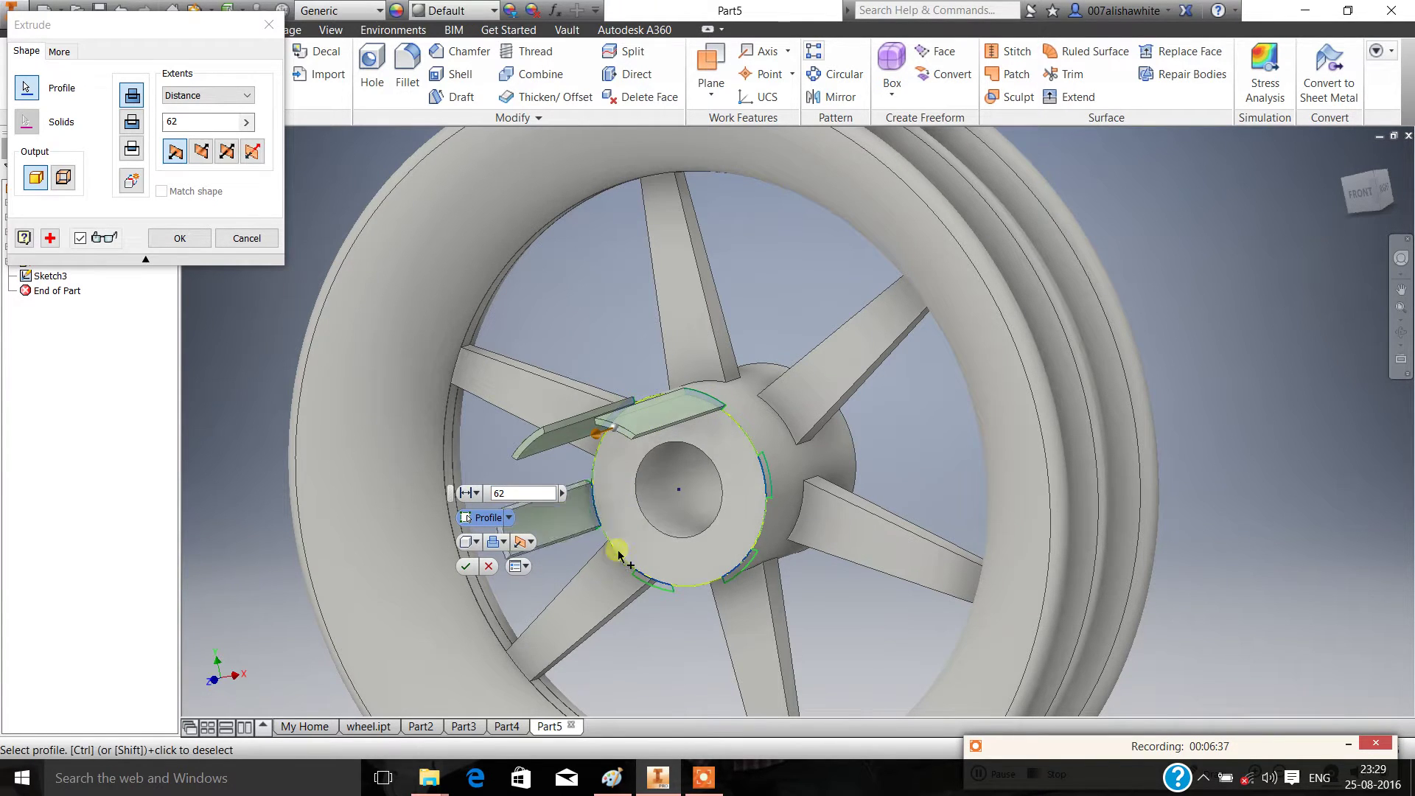
pyautogui.click(656, 586)
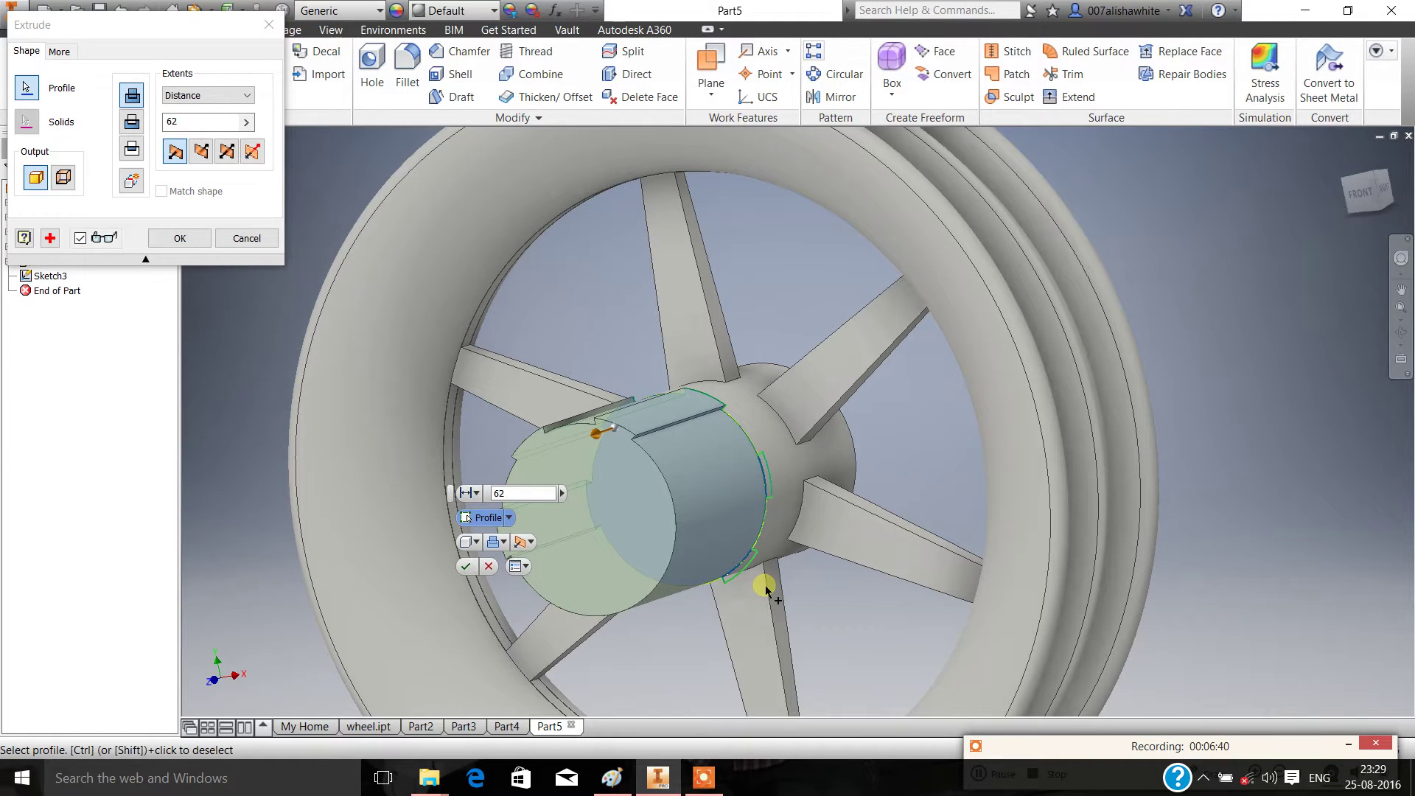
pyautogui.press('Escape')
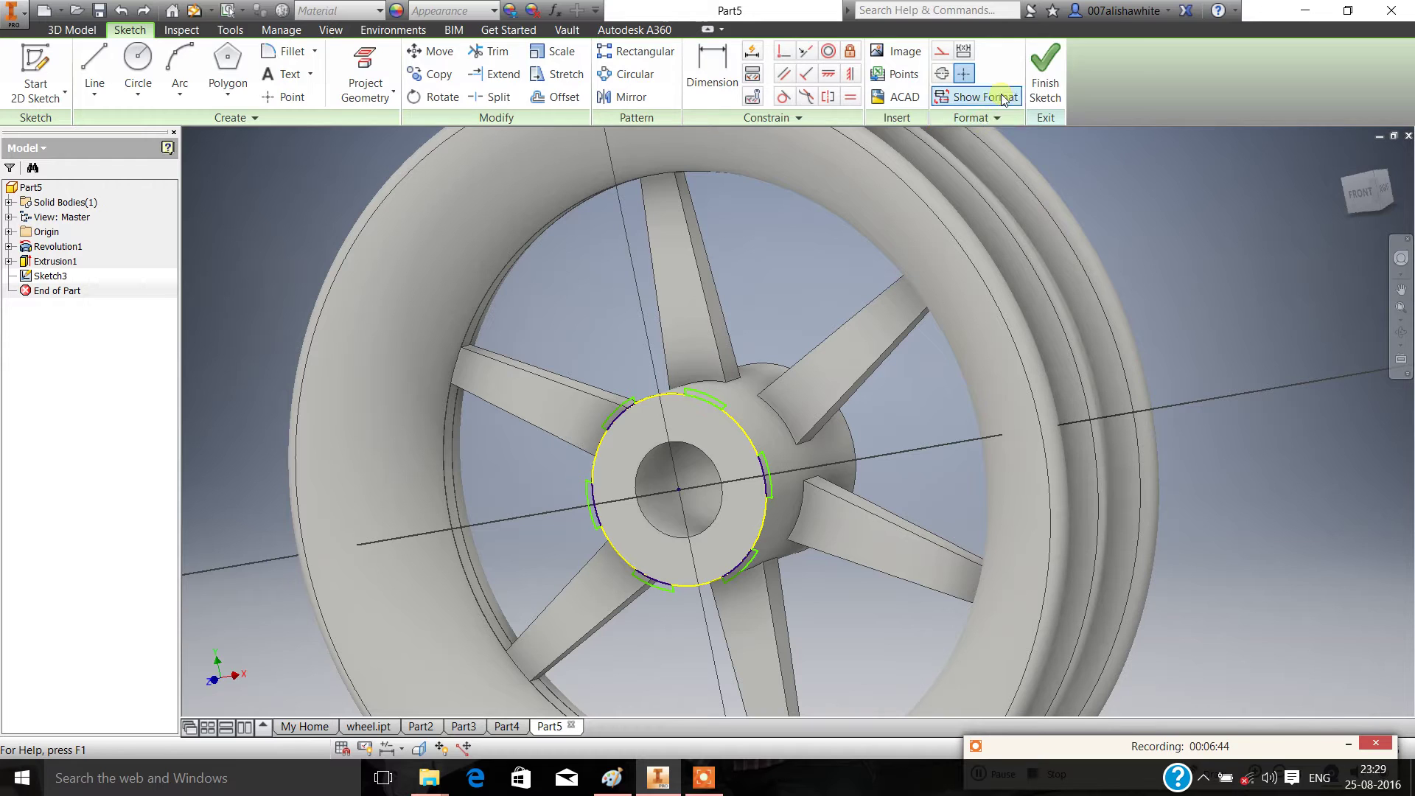
pyautogui.click(1044, 70)
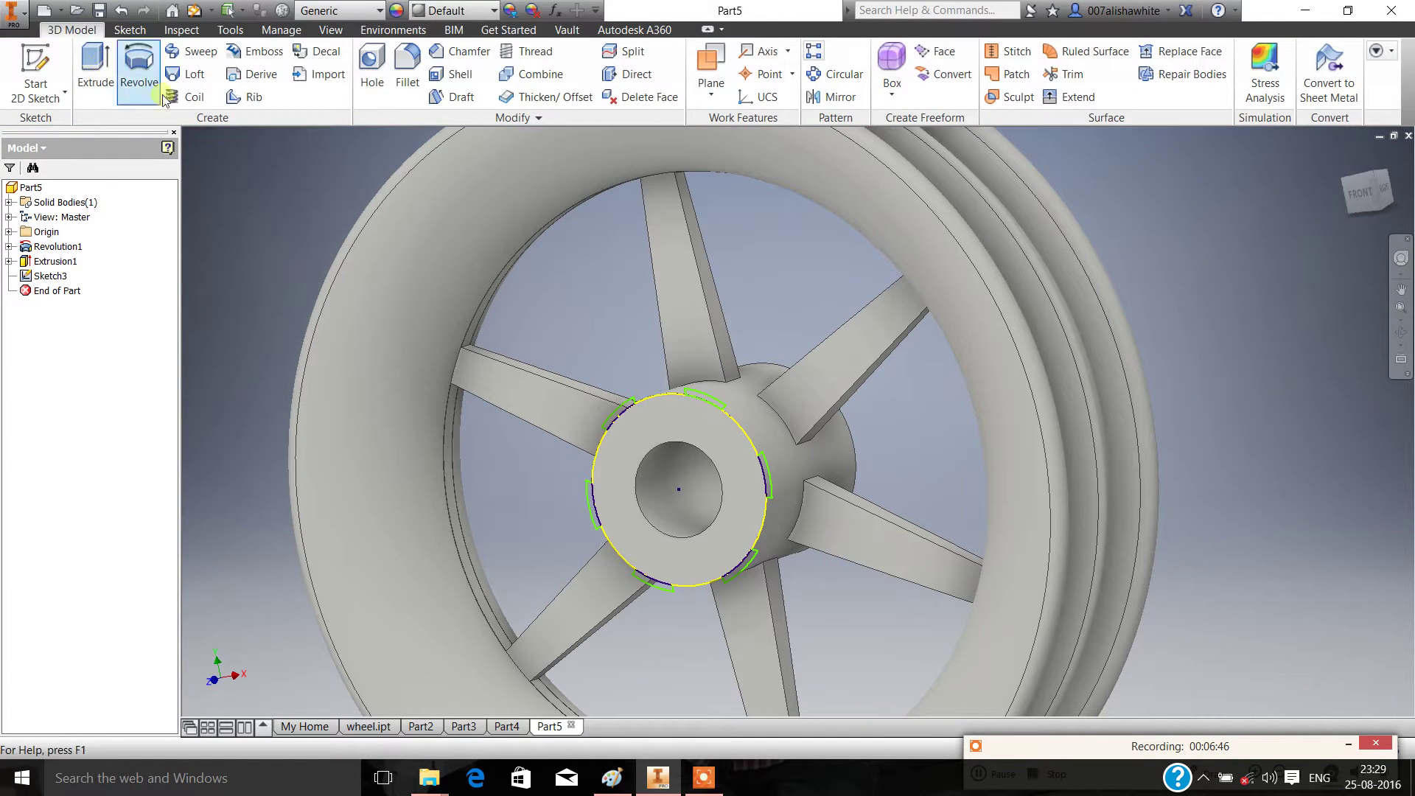
# Start an extrusion with all six closed ring segments between the spokes as its profiles
pyautogui.click(95, 70)
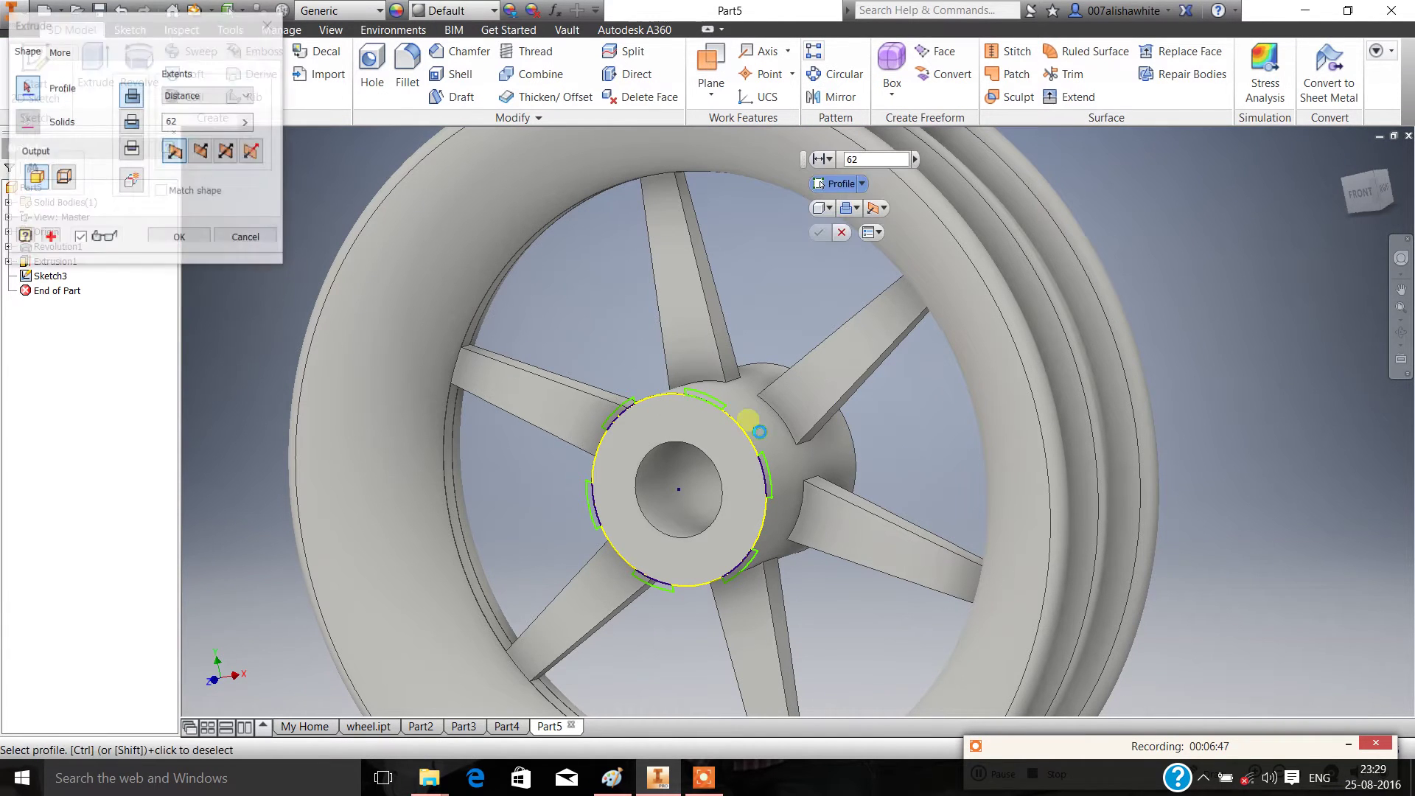
pyautogui.click(710, 399)
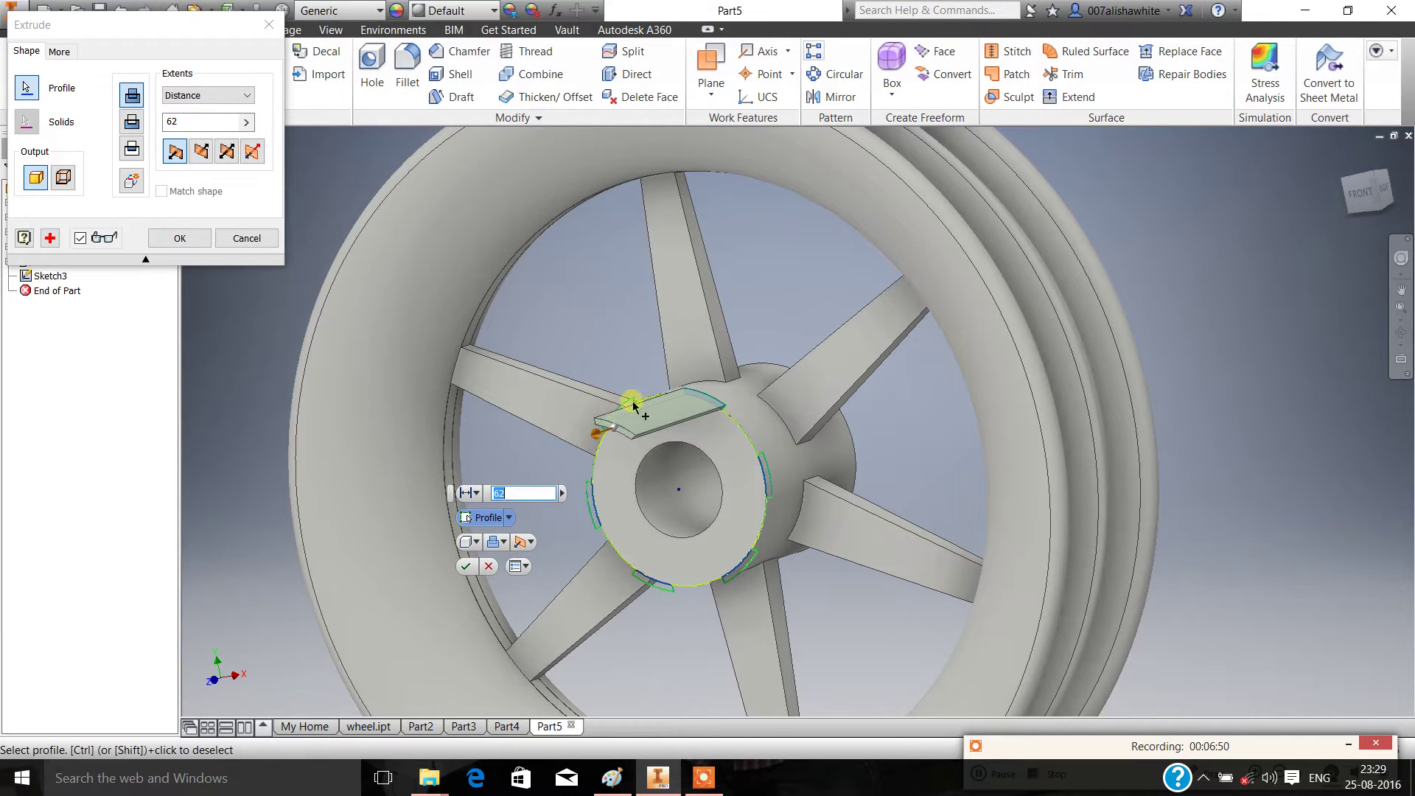
pyautogui.click(634, 405)
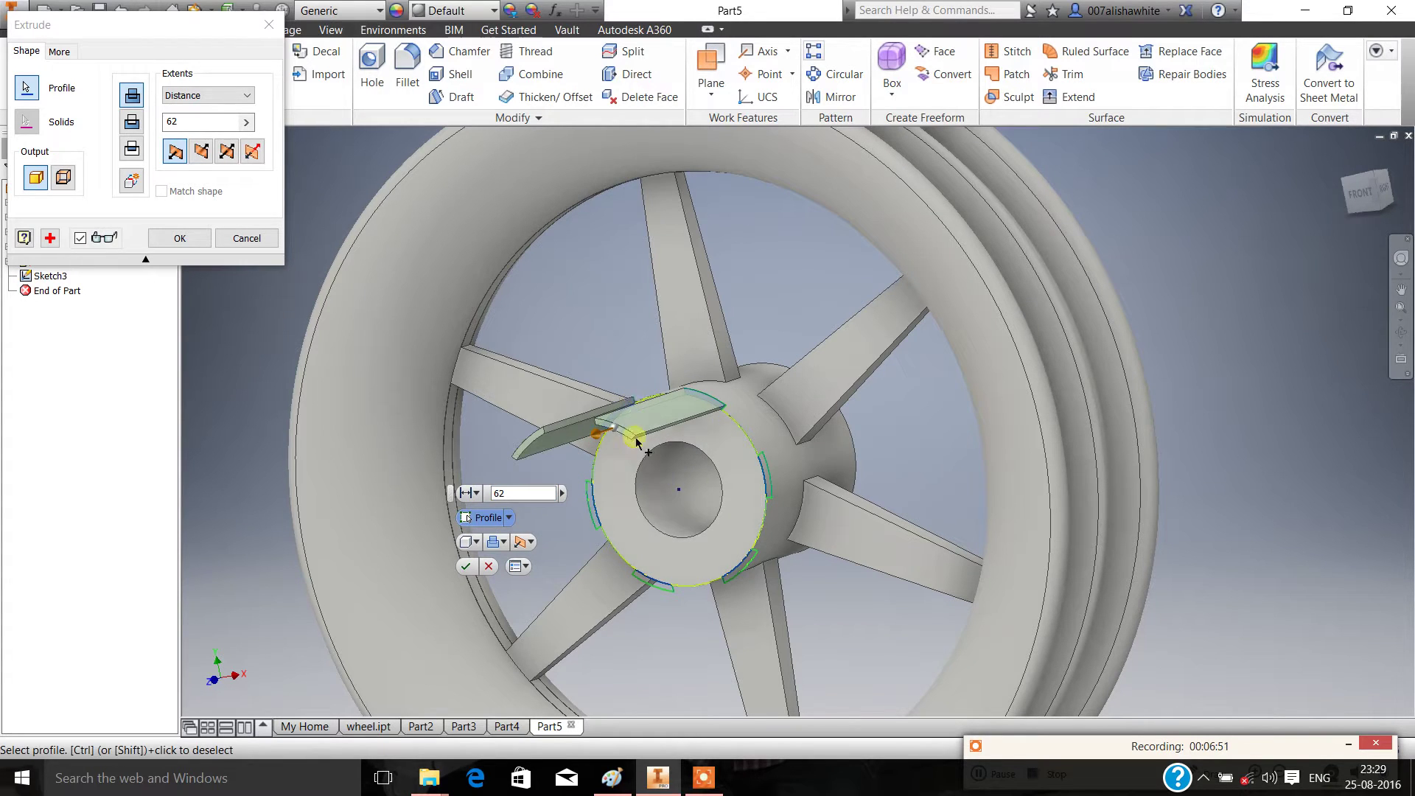
pyautogui.click(666, 592)
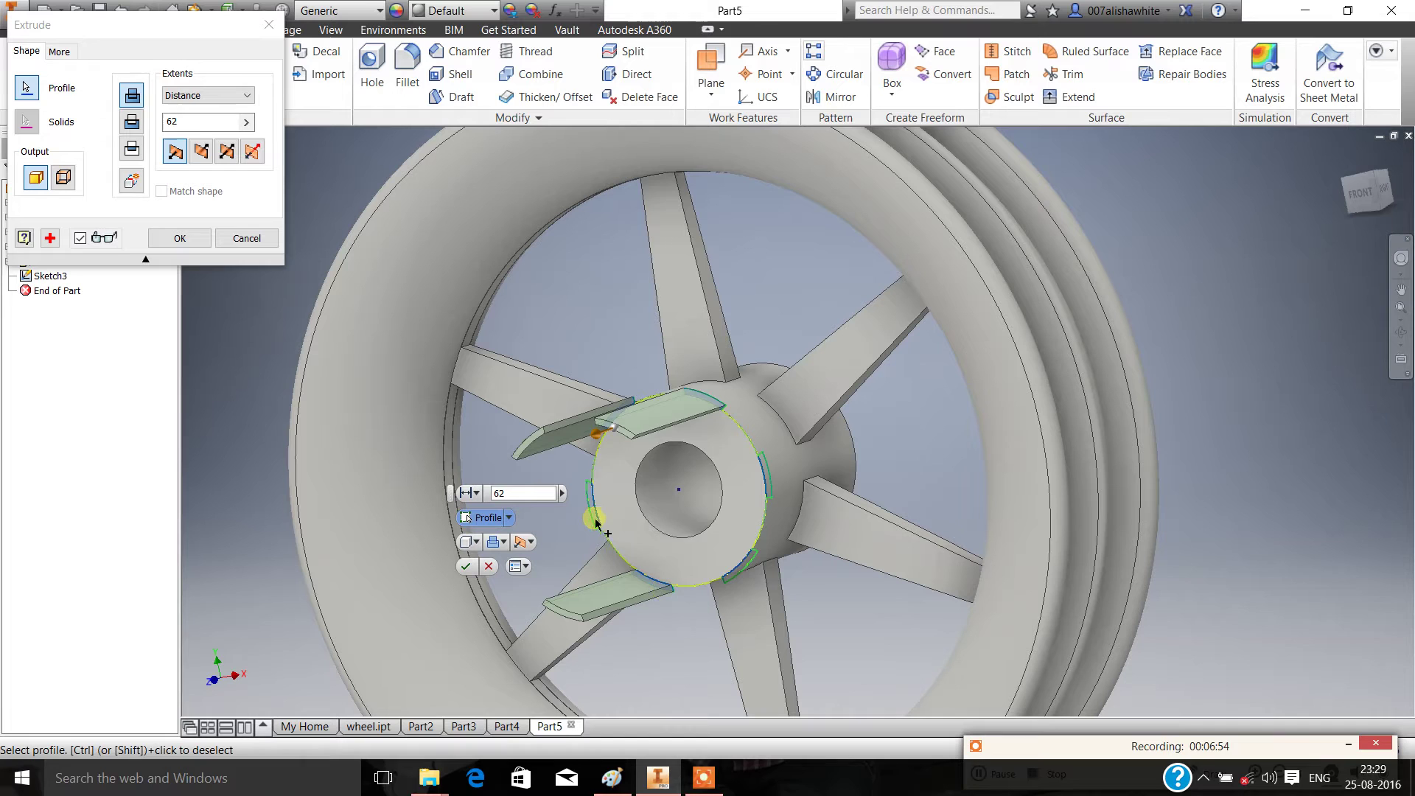
pyautogui.click(594, 524)
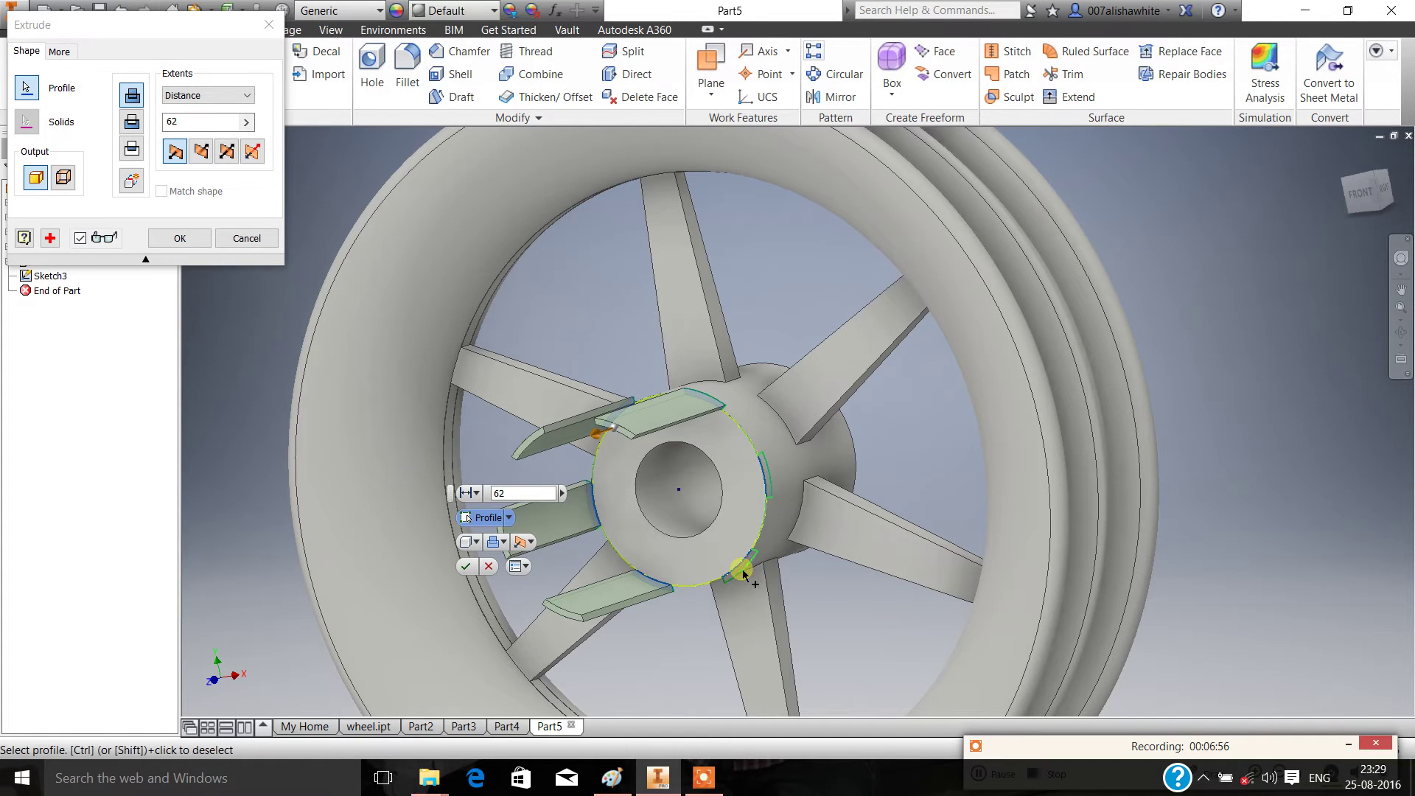
pyautogui.scroll(-2, 753, 564)
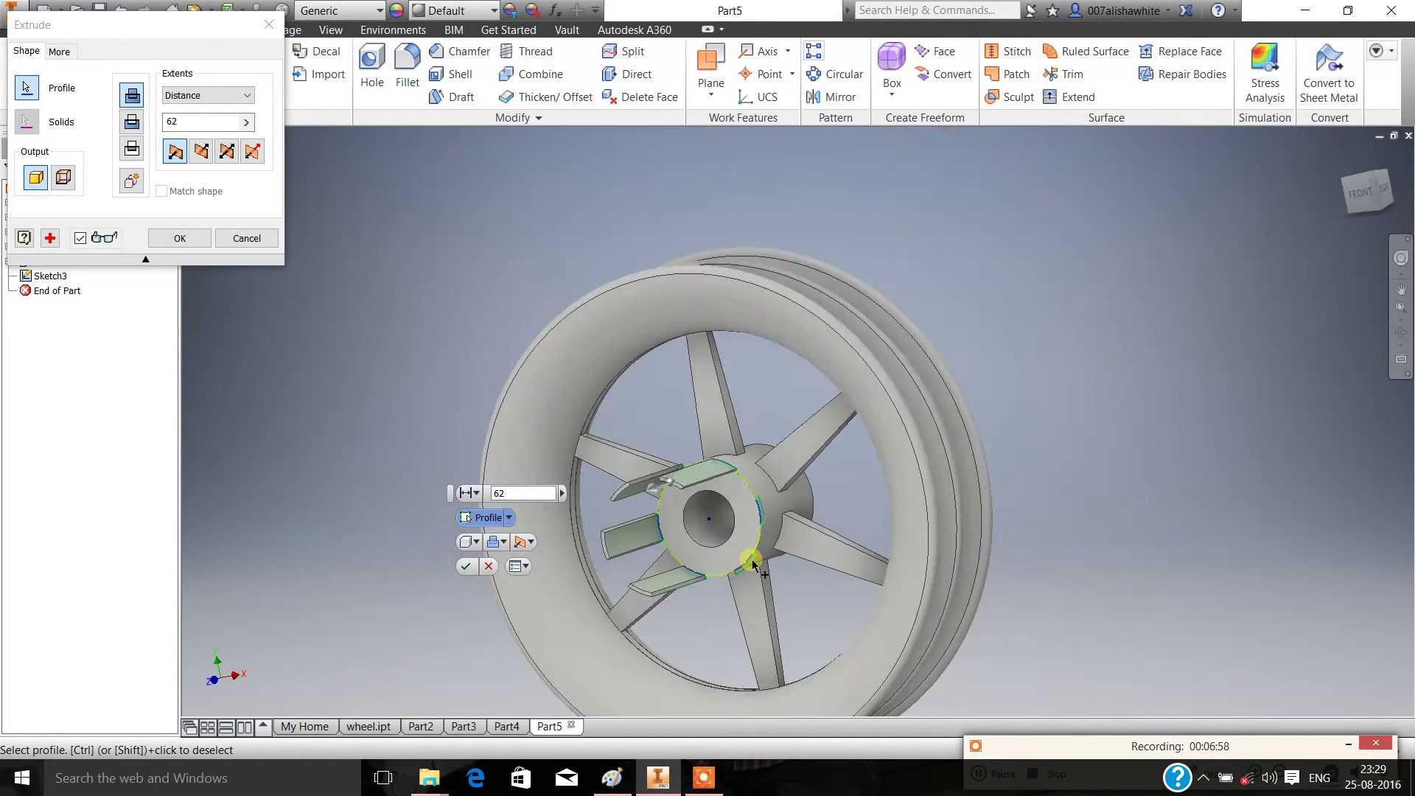
pyautogui.scroll(-2, 754, 564)
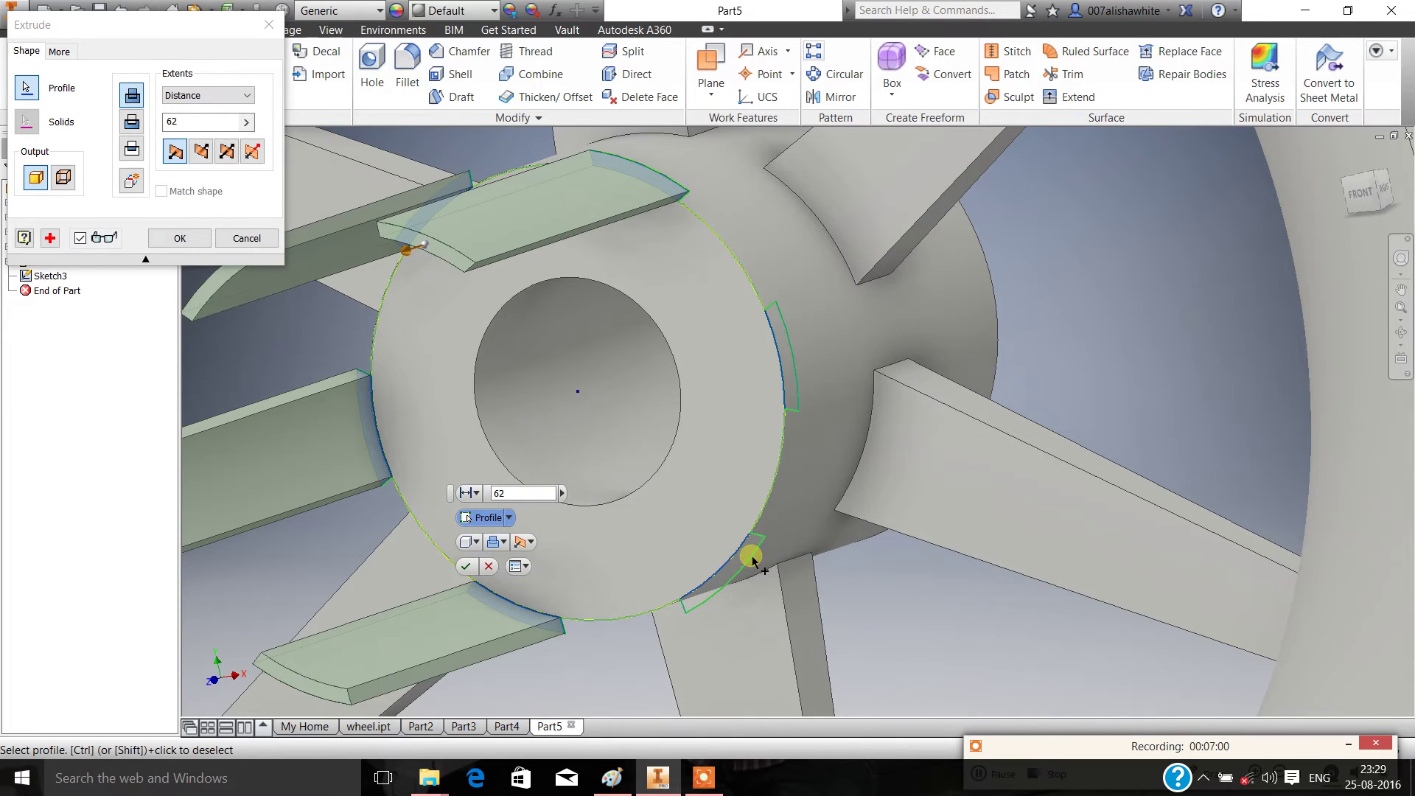
pyautogui.click(752, 554)
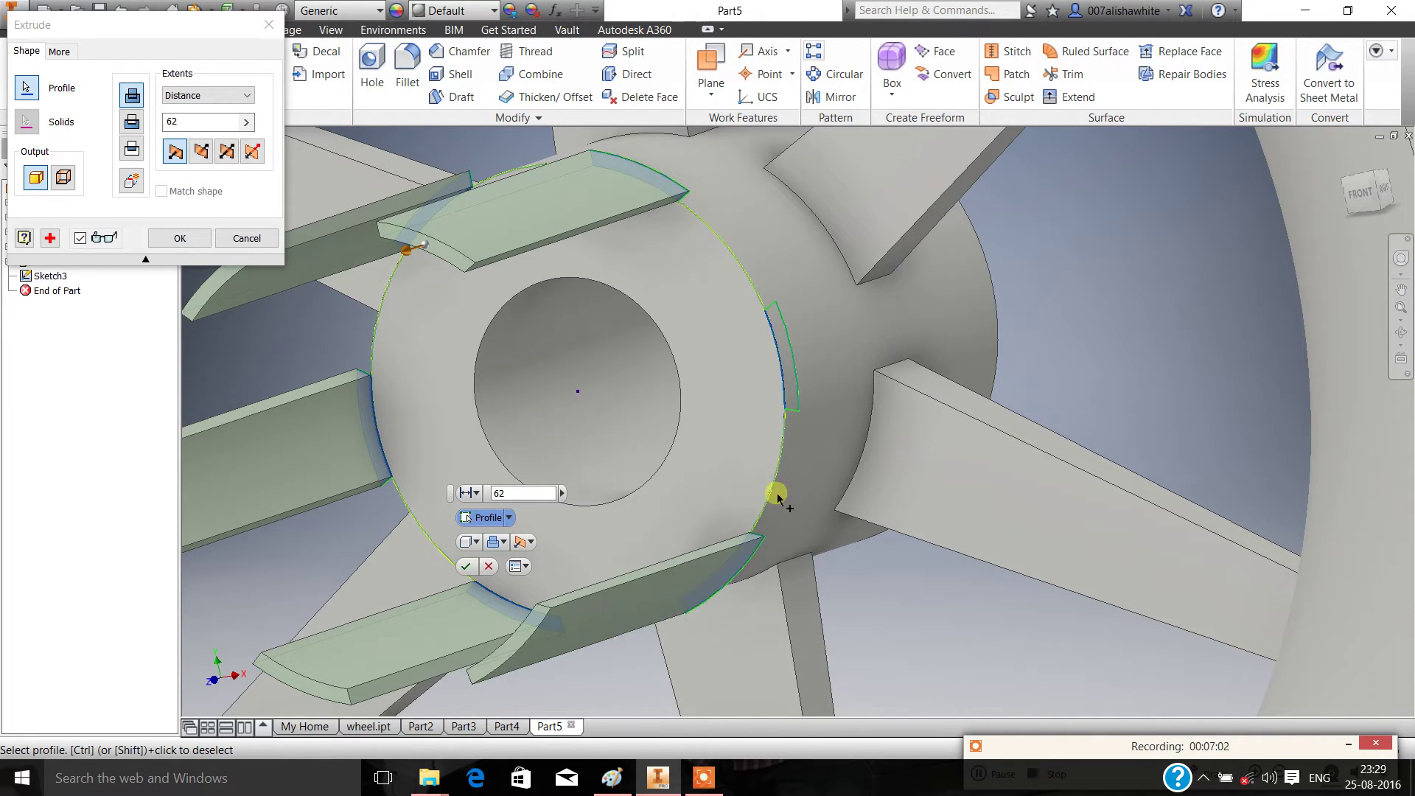
pyautogui.click(800, 396)
# Extrude the six selected segments 62 mm in the reversed direction, along the hub's outer surface
pyautogui.scroll(-3, 835, 366)
pyautogui.scroll(3, 839, 369)
pyautogui.scroll(-3, 840, 369)
pyautogui.scroll(5, 772, 368)
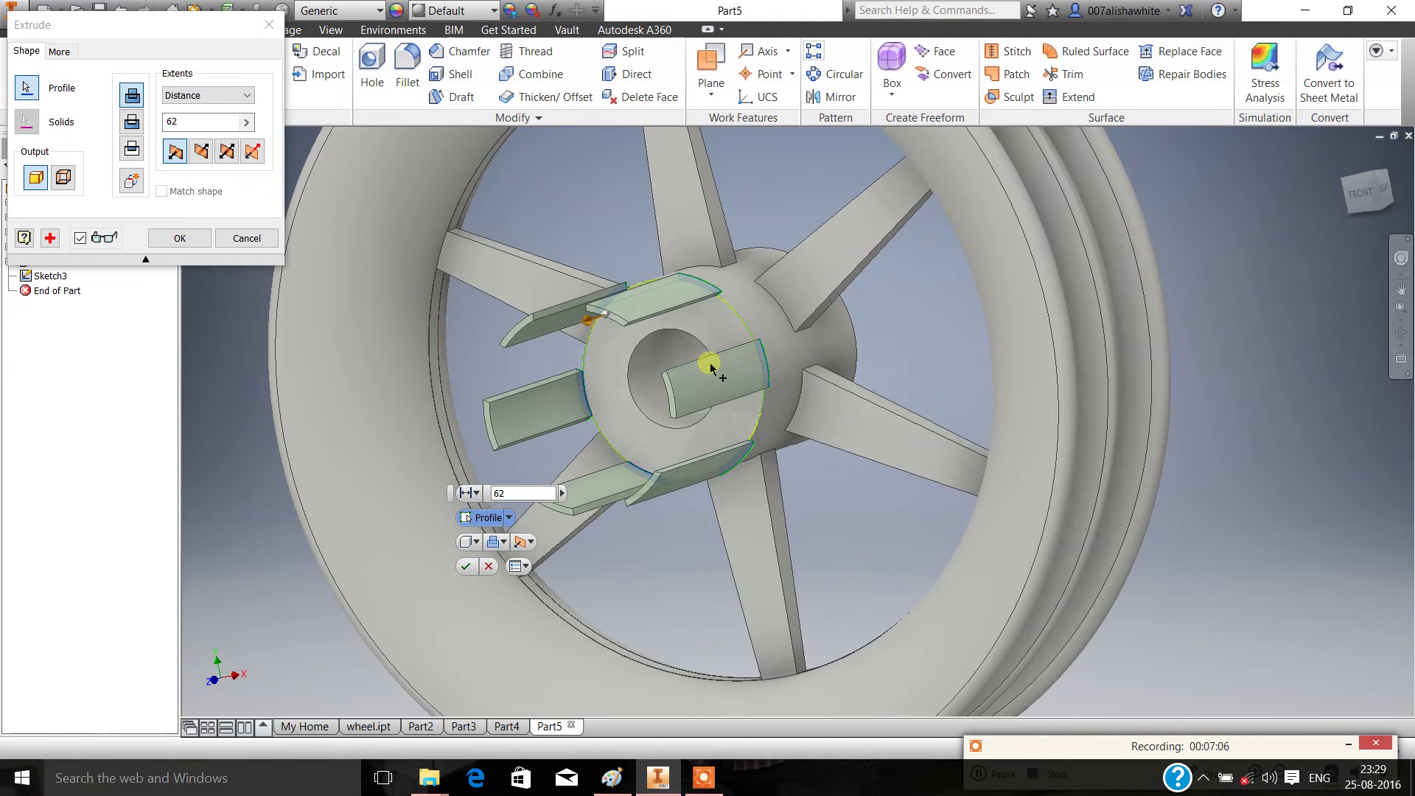
pyautogui.moveTo(590, 325); pyautogui.dragTo(805, 235)
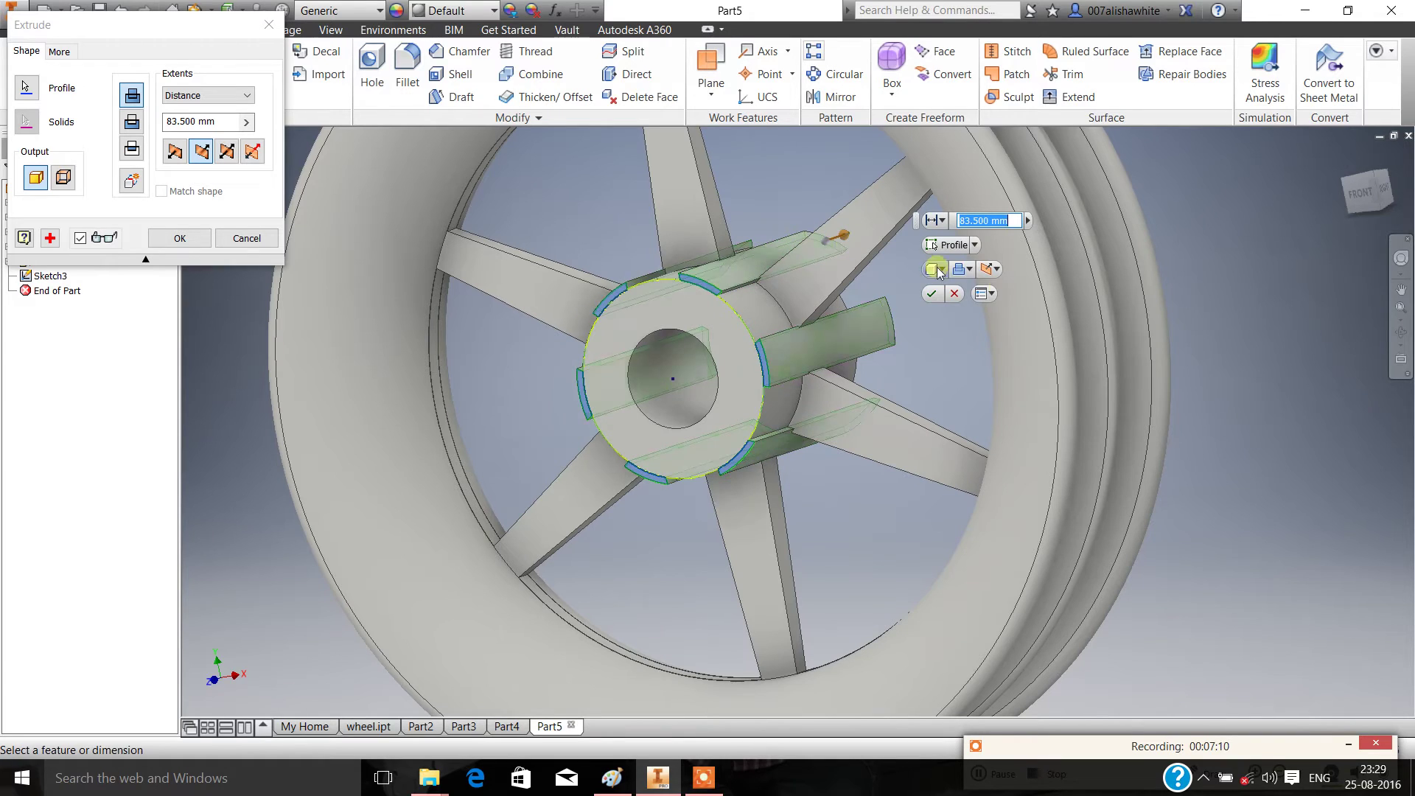
pyautogui.press('BackSpace')
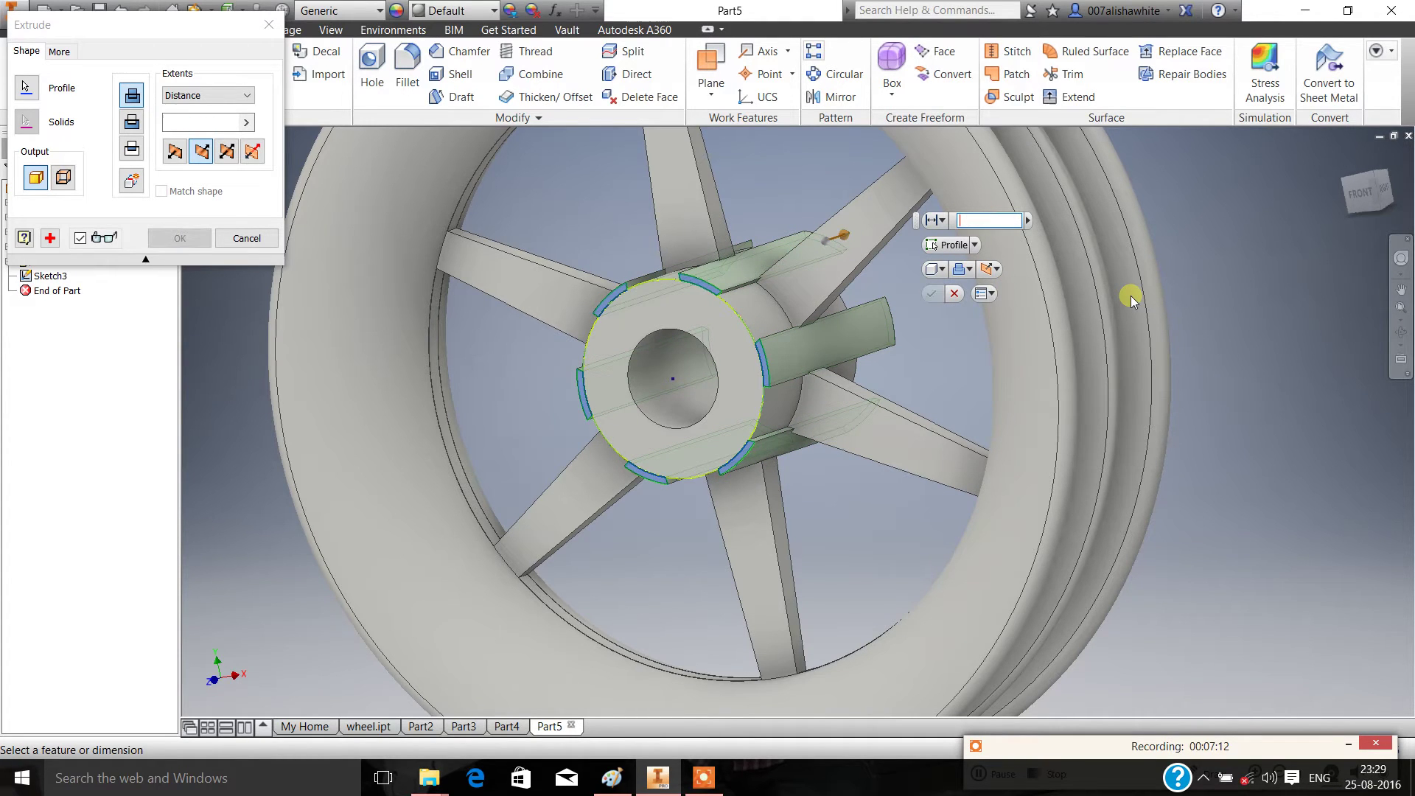
pyautogui.write('62')
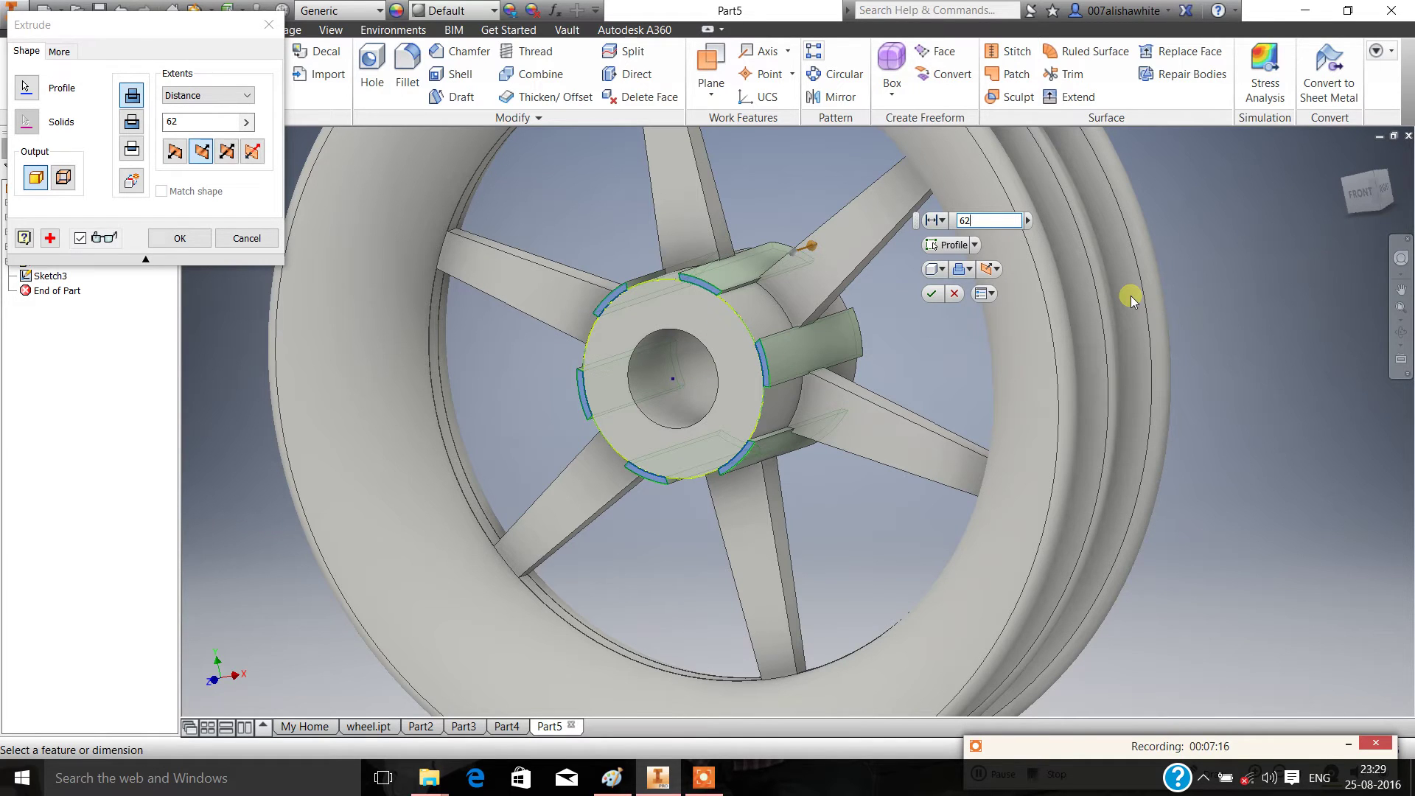
pyautogui.press('Return')
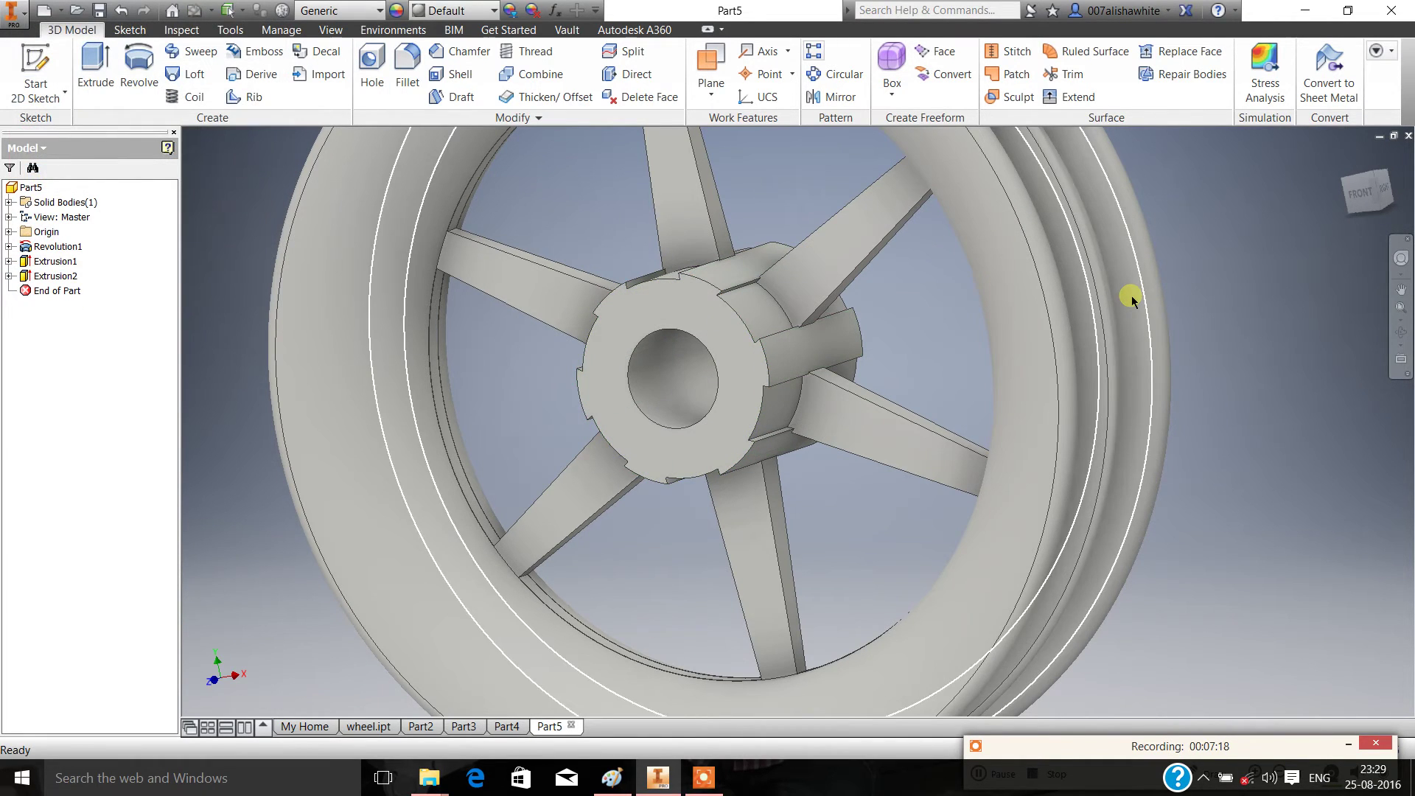
# Compare the wheel's front view with the reference drawing in Paint, and inspect the hub and spokes from the back
pyautogui.click(1365, 199)
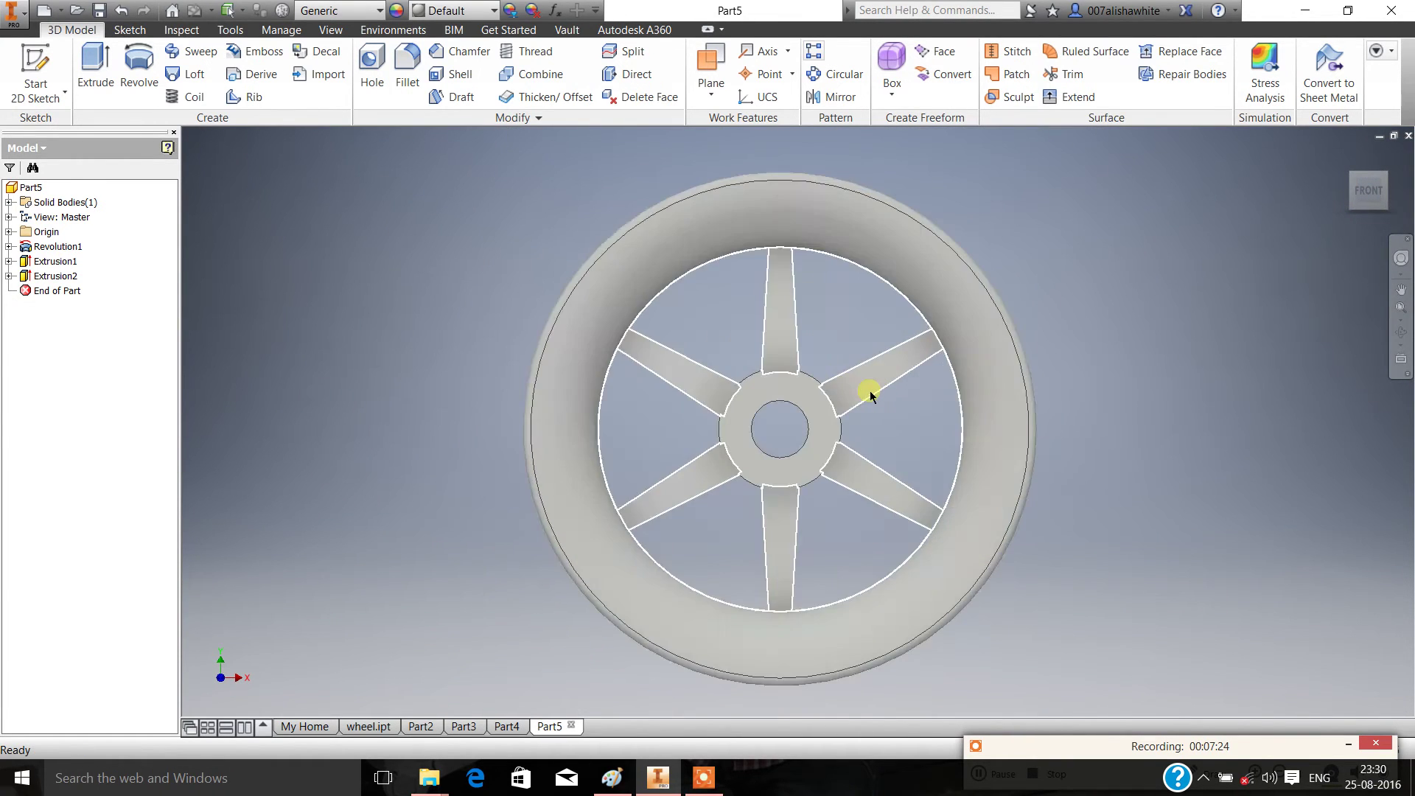
pyautogui.click(614, 781)
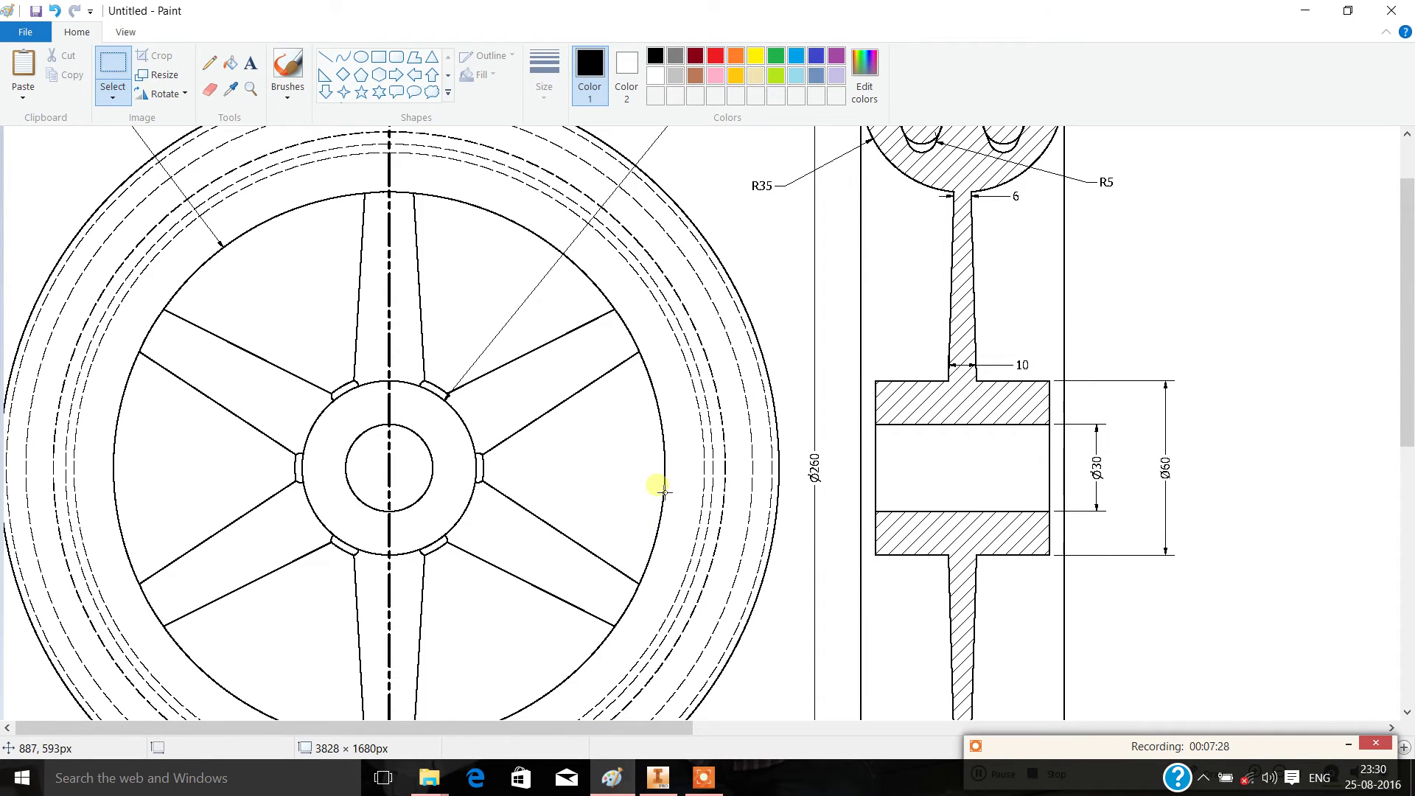
pyautogui.scroll(-2, 638, 515)
pyautogui.scroll(3, 645, 521)
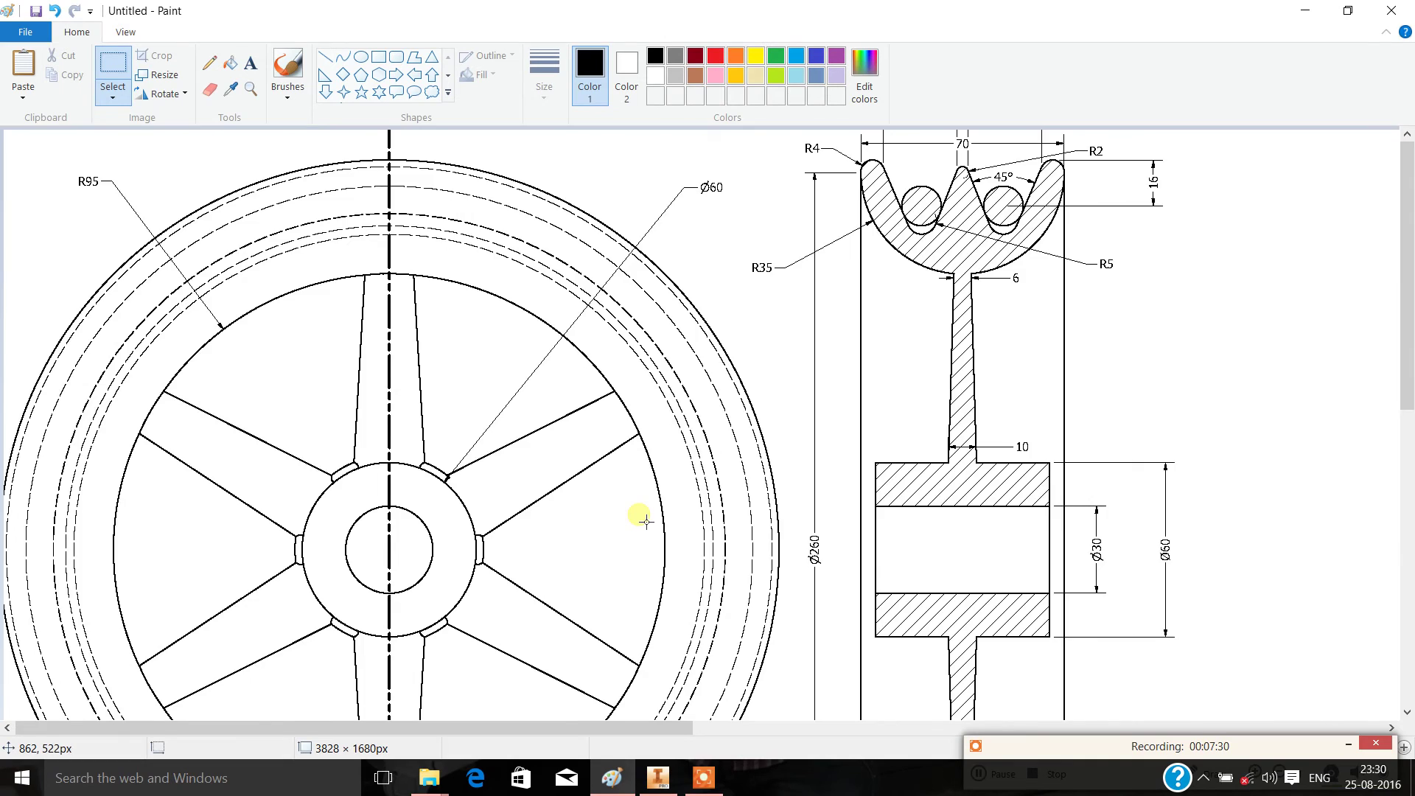
pyautogui.click(658, 778)
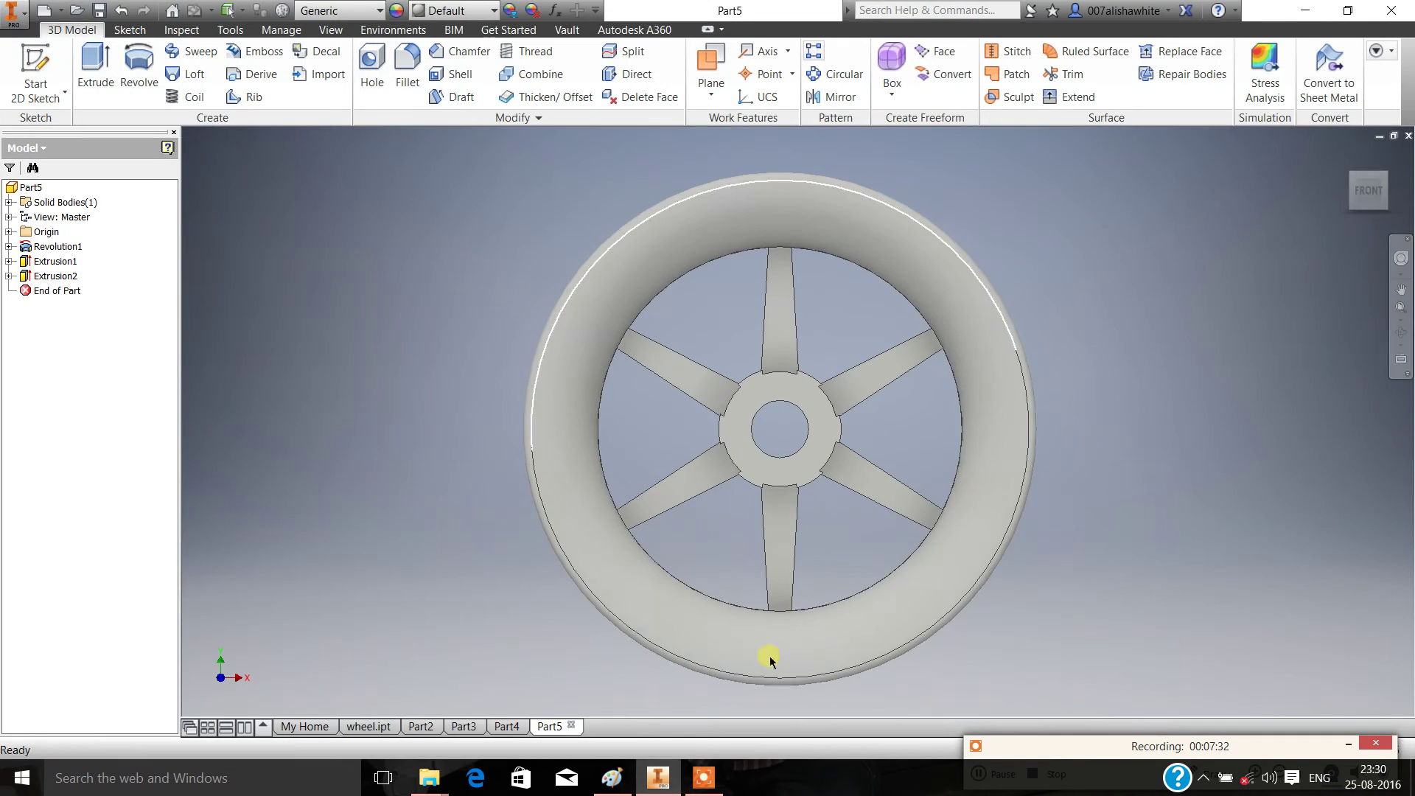
pyautogui.moveTo(1369, 177)
pyautogui.keyDown('shift'); pyautogui.mouseDown(button='middle')
pyautogui.moveTo(1043, 325)
pyautogui.moveTo(1015, 177)
pyautogui.moveTo(1213, 189)
pyautogui.moveTo(1192, 323)
pyautogui.moveTo(875, 499)
pyautogui.moveTo(689, 294)
pyautogui.moveTo(996, 680)
pyautogui.moveTo(196, 278)
pyautogui.moveTo(449, 243)
pyautogui.moveTo(1162, 373)
pyautogui.moveTo(1404, 663)
pyautogui.moveTo(999, 477)
pyautogui.moveTo(932, 607)
pyautogui.moveTo(1130, 666)
pyautogui.mouseUp(button='middle'); pyautogui.keyUp('shift')
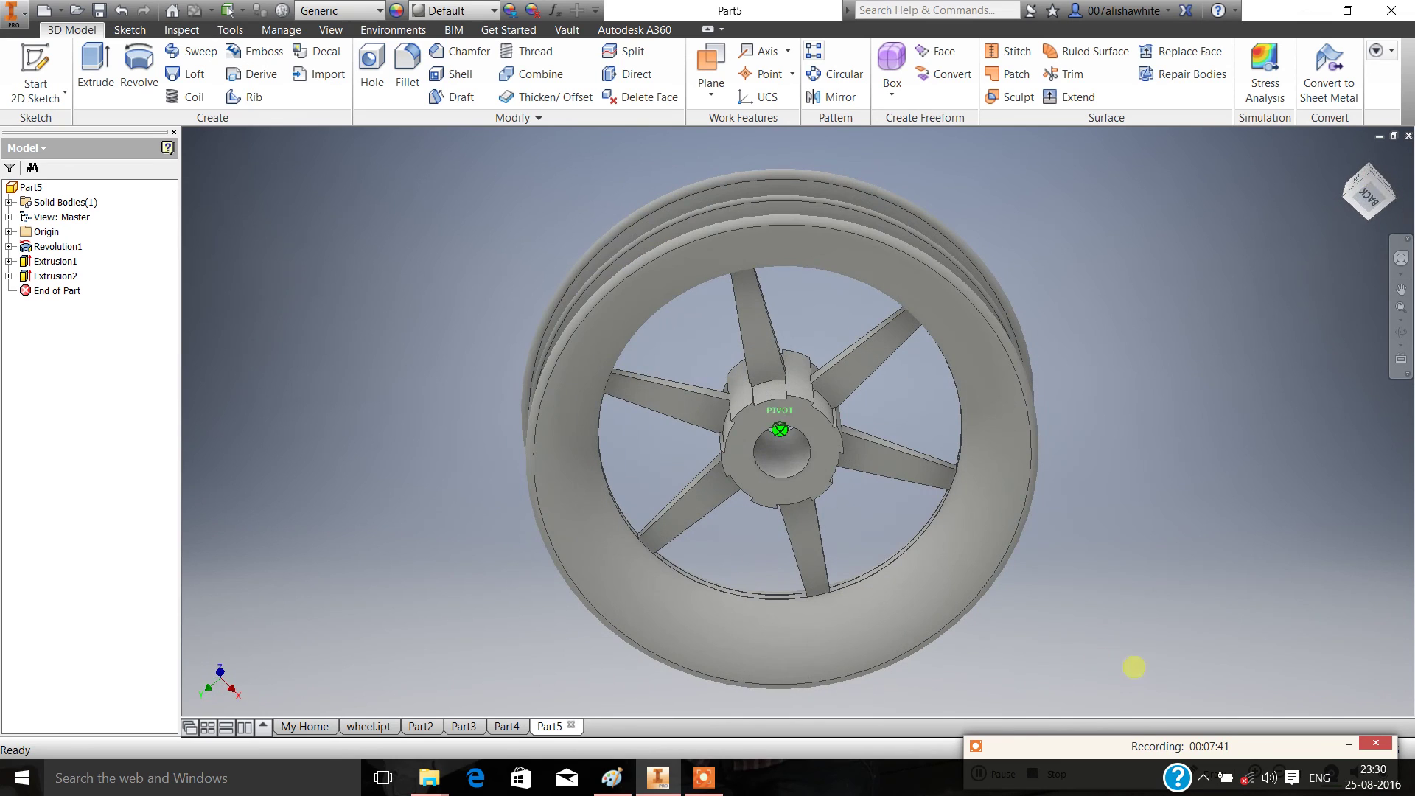
pyautogui.click(1065, 750)
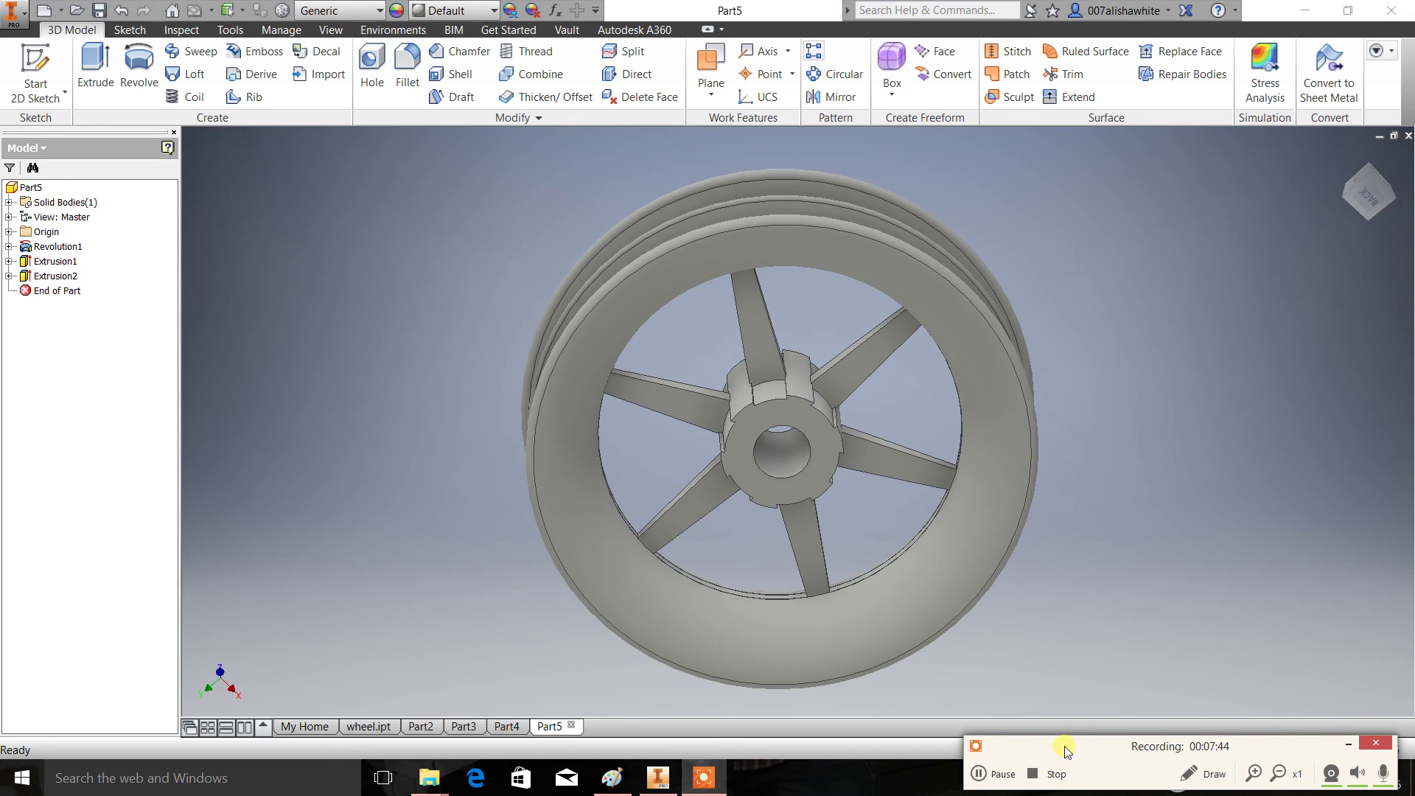